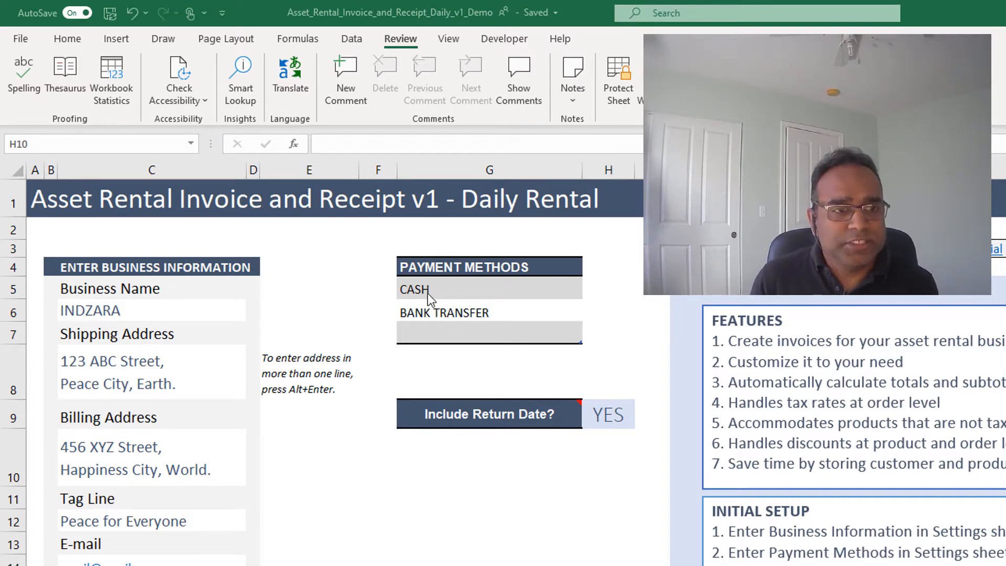
Add CREDIT CARD as the third entry in the payment methods table.
click(442, 317)
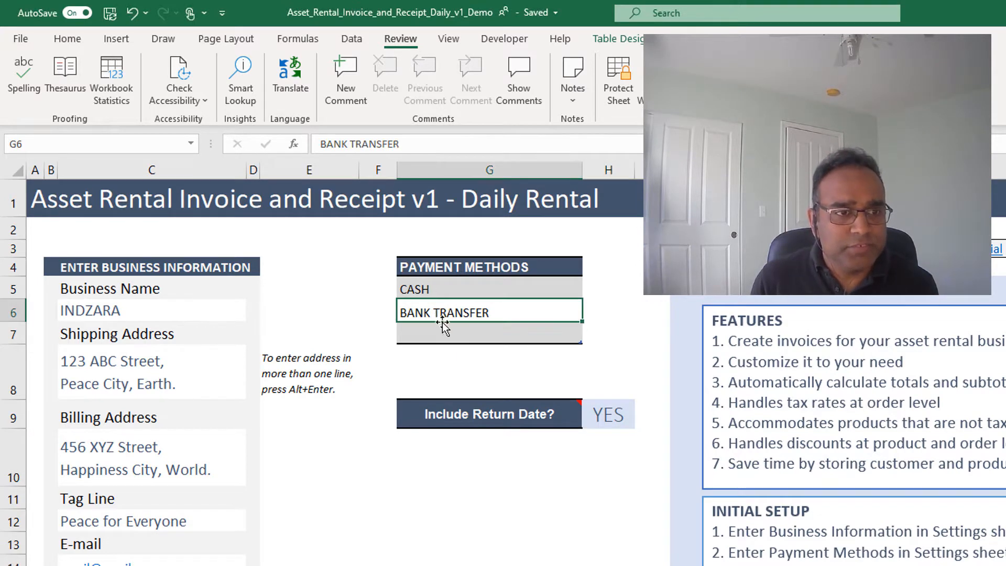
click(442, 330)
text(CRE)
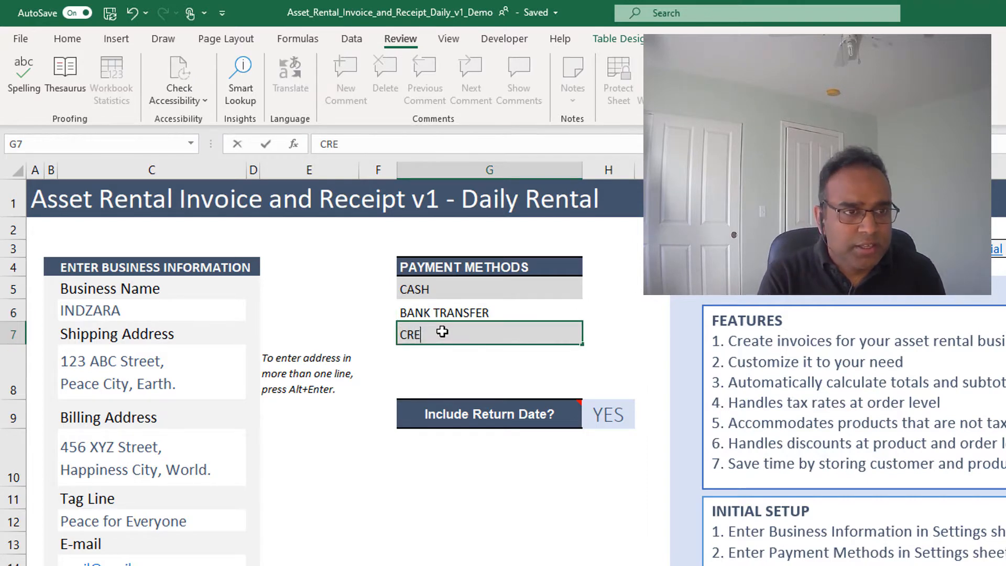
text(DIT CARD)
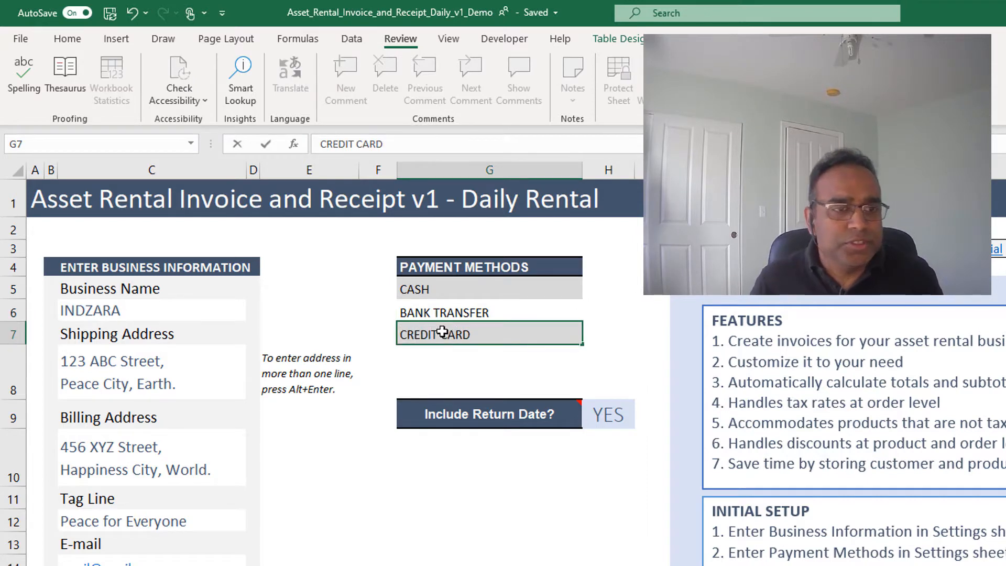
key(Return)
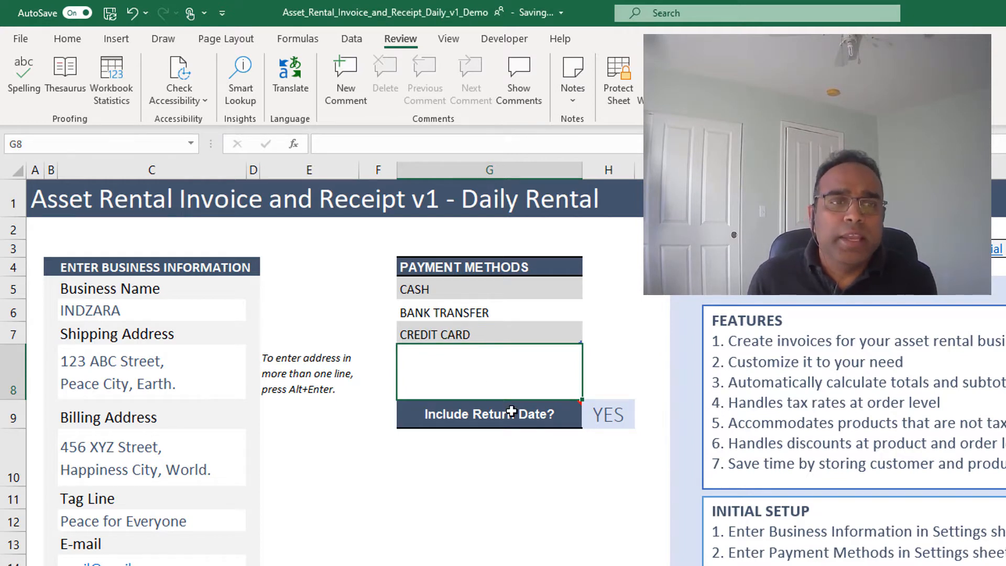
Check the available choices for the Include Return Date setting and keep it at YES.
mouse_move(520, 413)
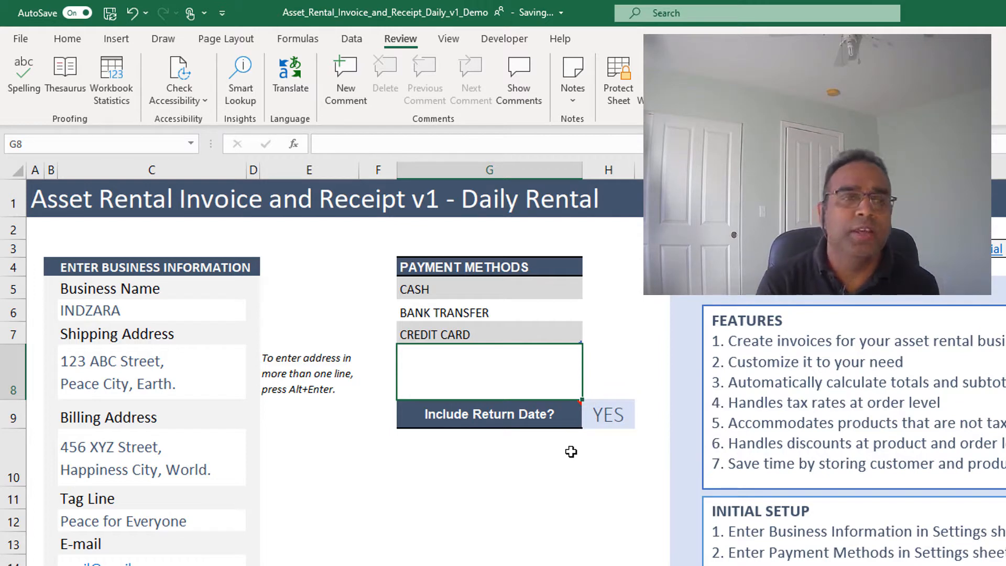
click(616, 411)
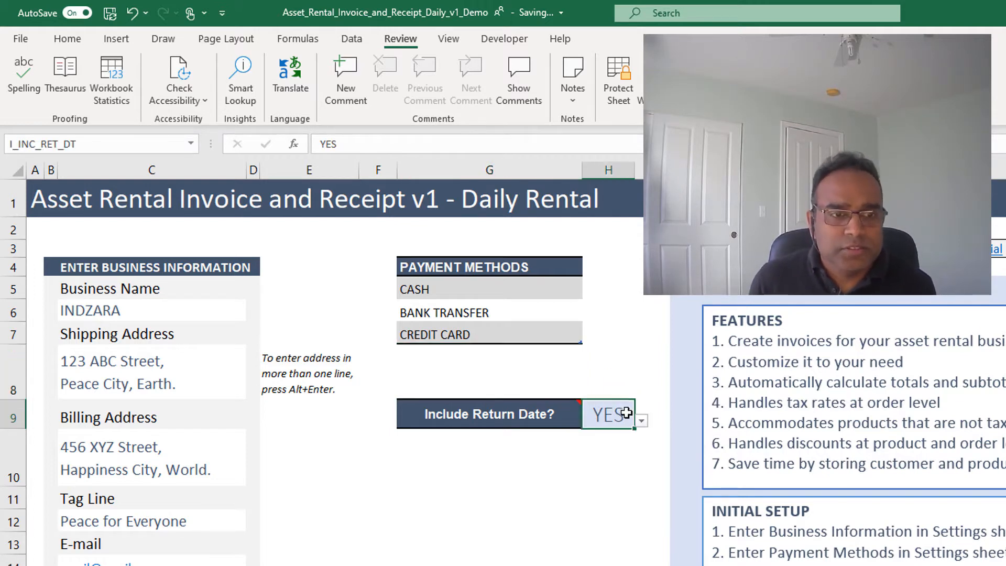
click(640, 423)
click(632, 409)
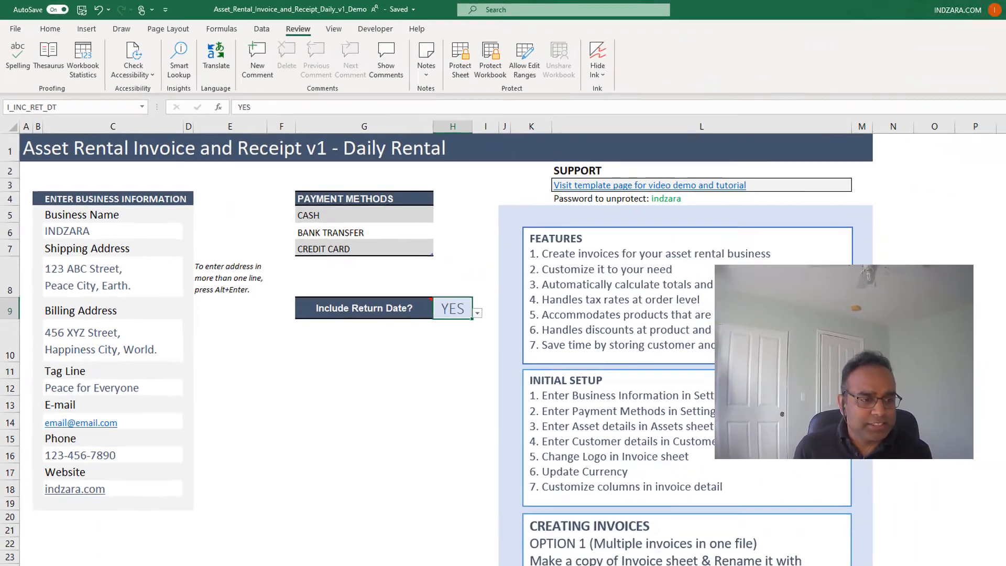
Go to the ASSETS sheet and review the unit and taxable columns, including the taxable choices for the NIKON S7.
click(117, 546)
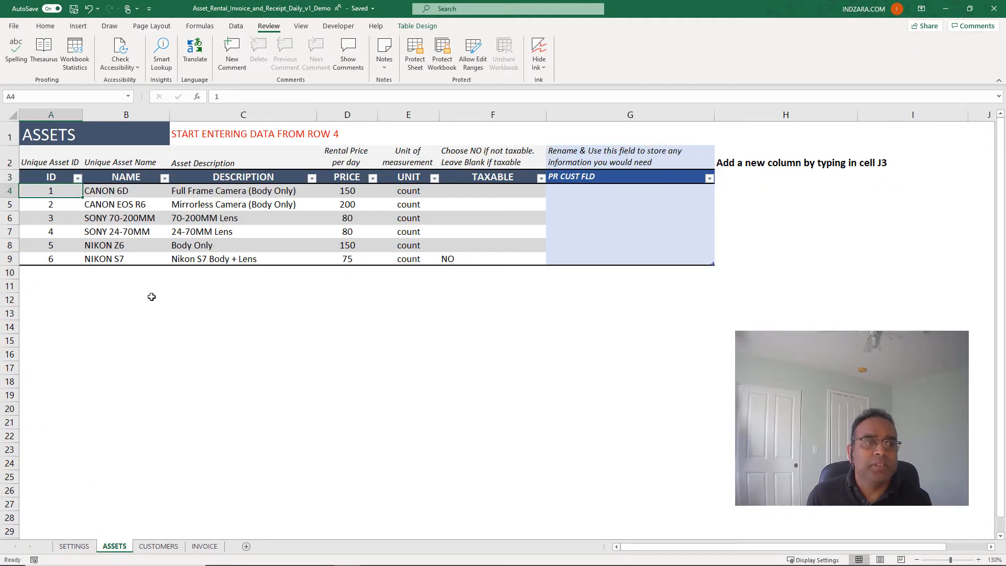
click(51, 273)
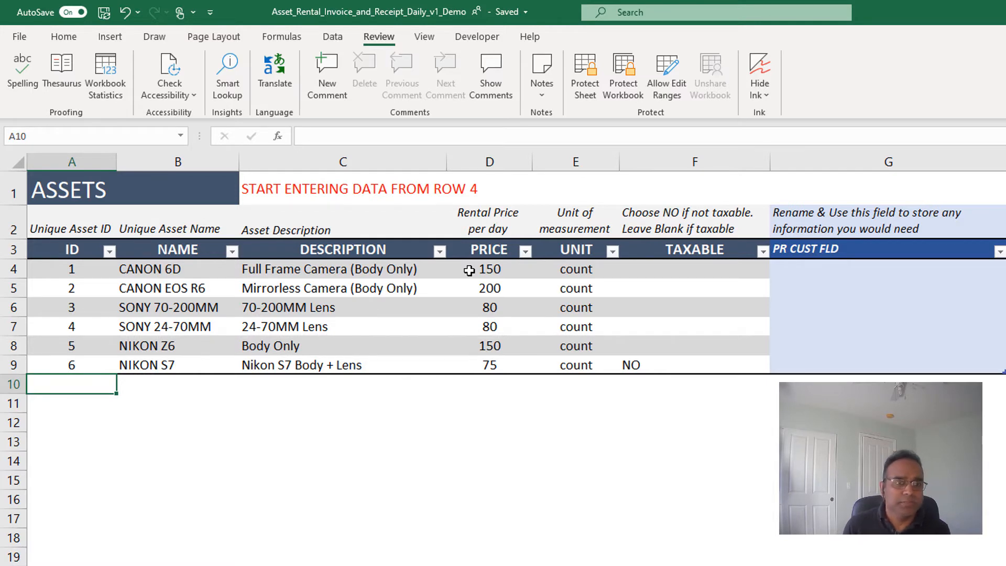
click(551, 271)
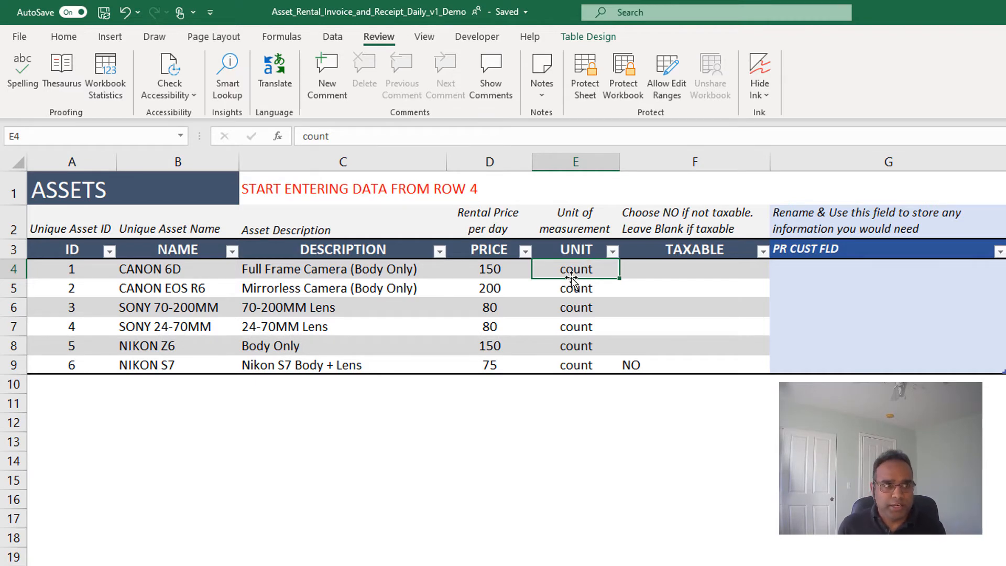
click(691, 267)
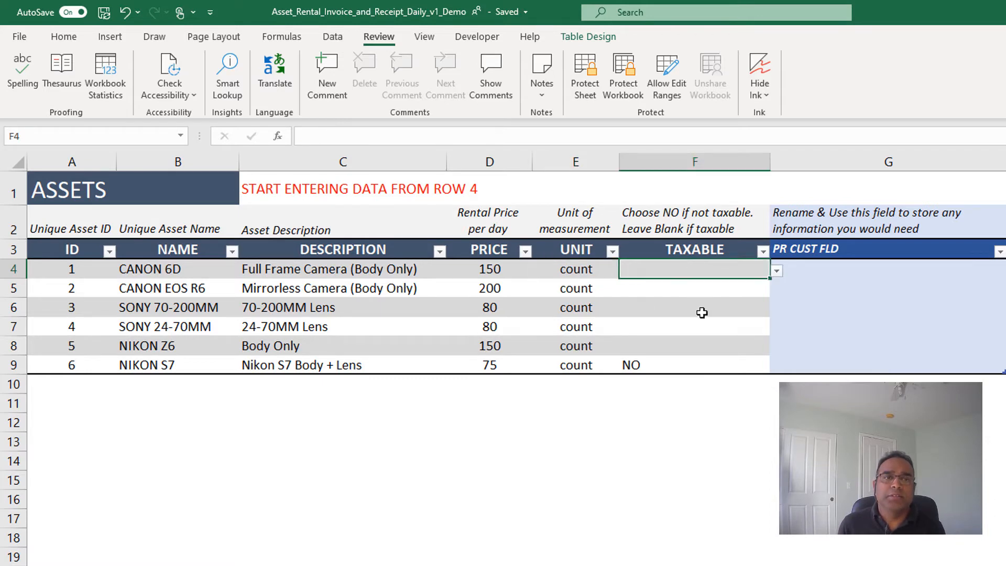
click(713, 363)
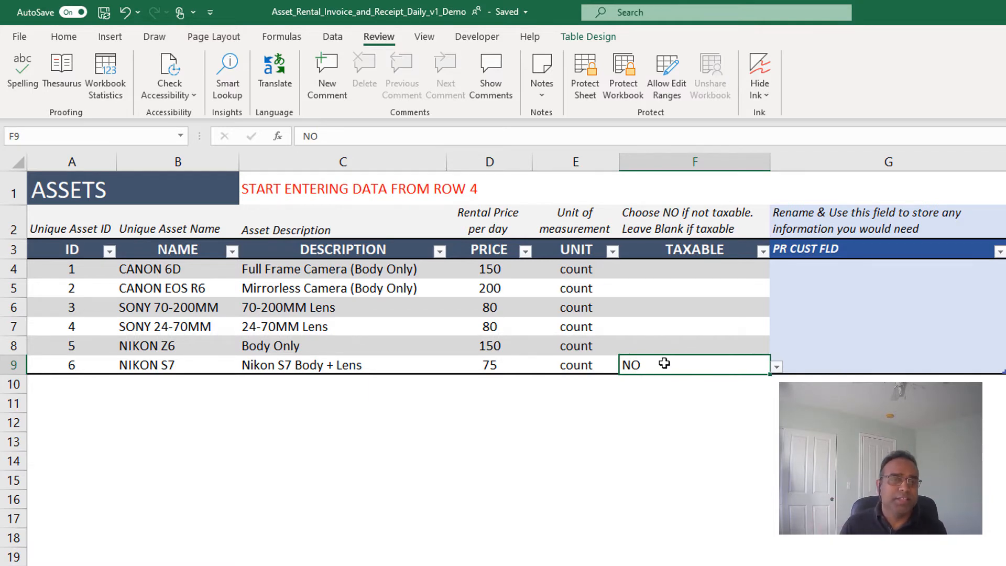
click(776, 369)
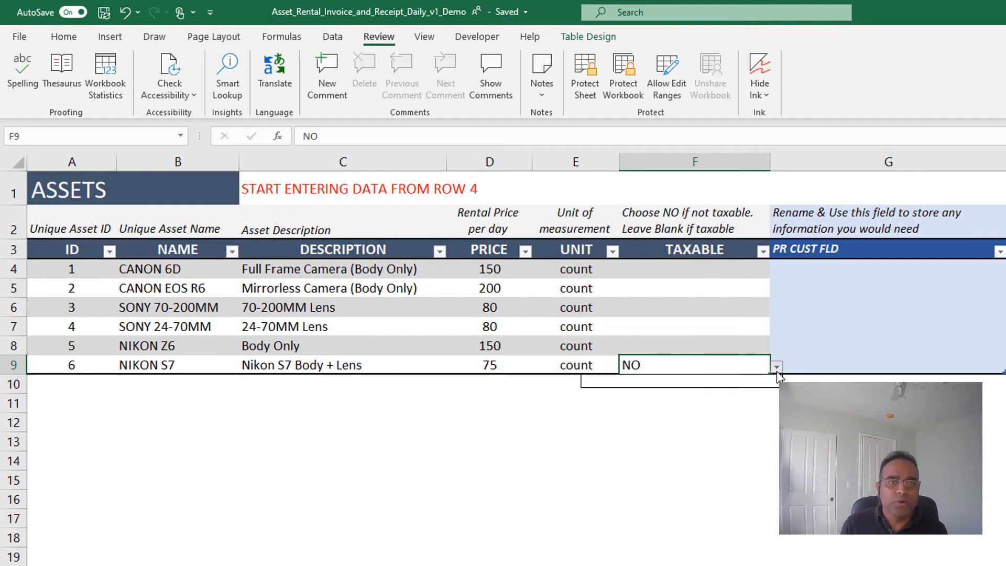
click(776, 369)
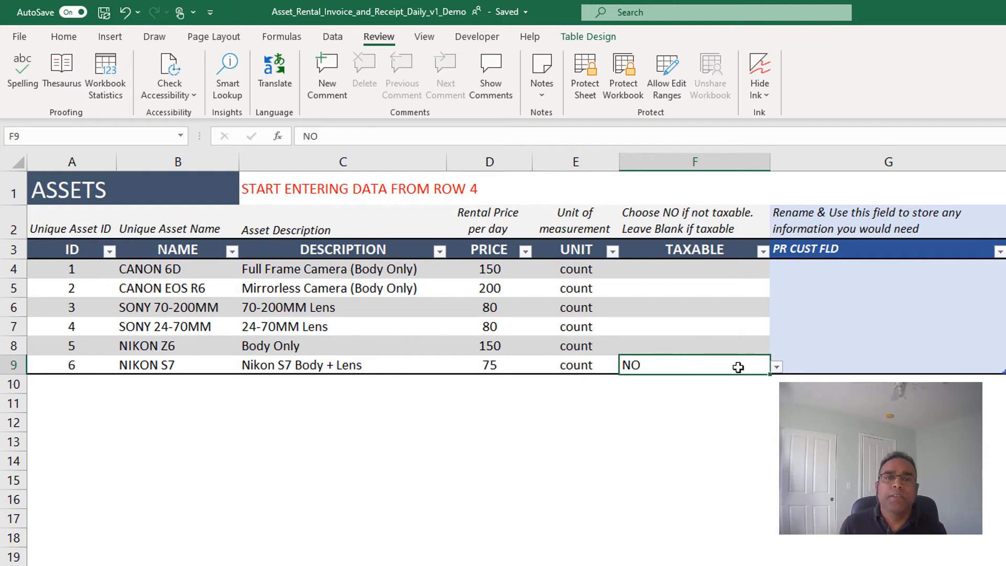
Rename the PR CUST FLD column header in the assets table as MY OWN FIELD.
click(803, 249)
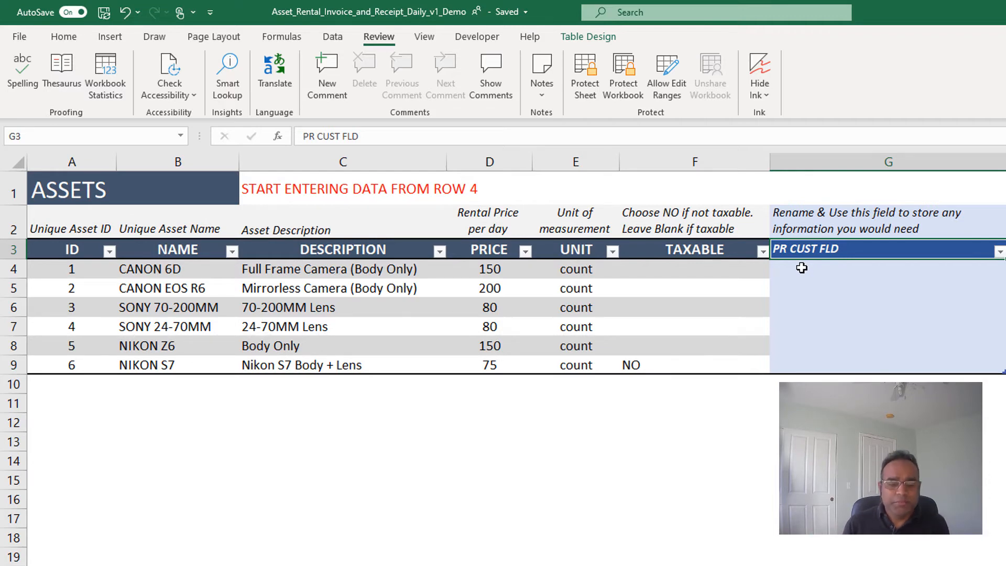
text(MY)
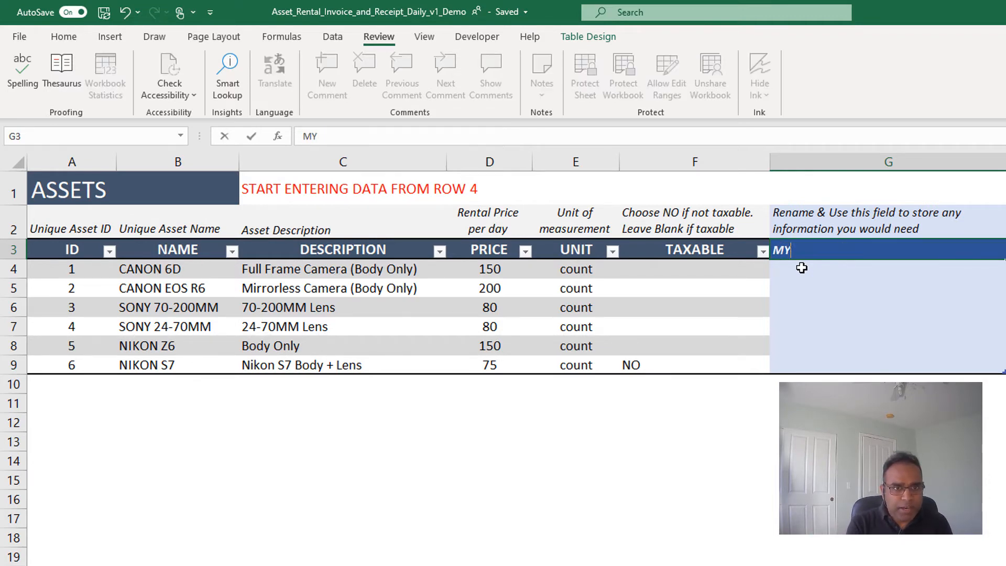
text( OWN FIELD)
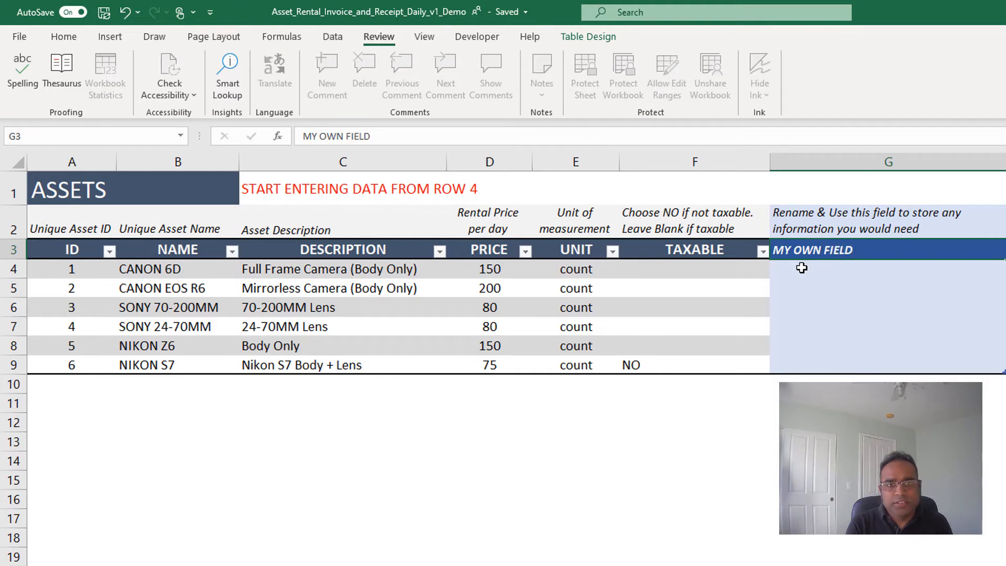
key(Return)
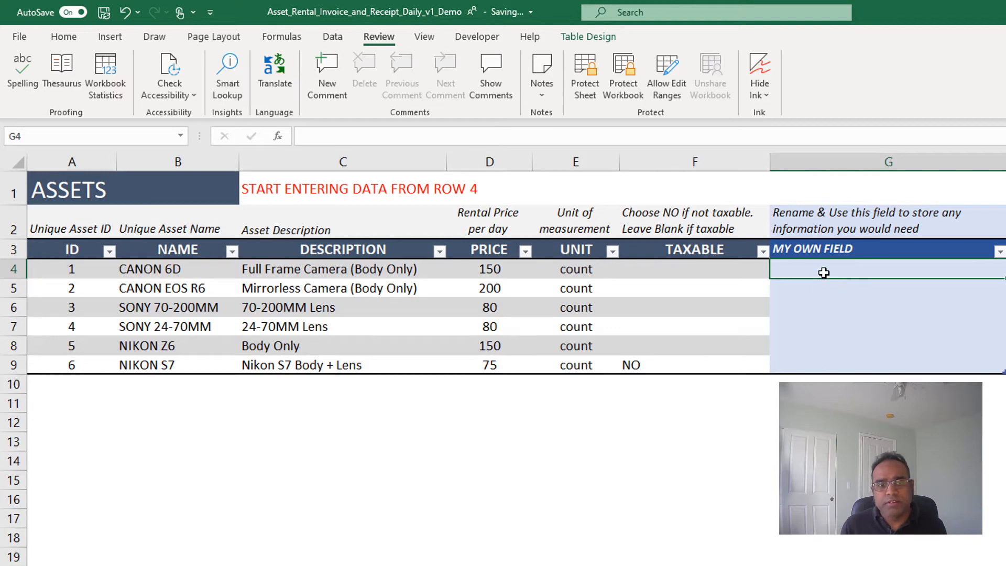
Rename the assets table's custom column as COLOR and enter Blue, Yellow and Green for the first three assets.
click(824, 250)
text(COLOR)
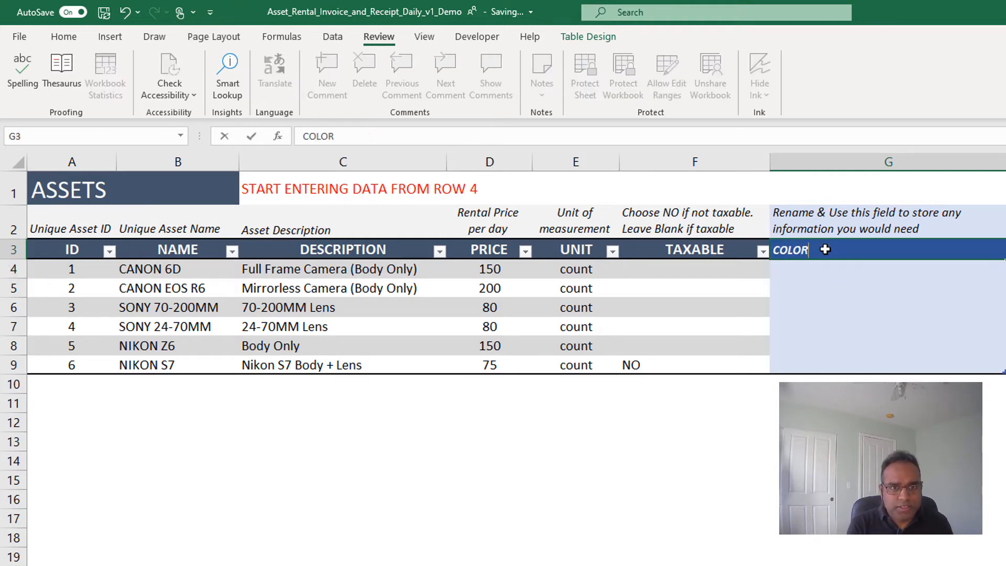
key(Return)
text(Blue)
key(Return)
text(Y)
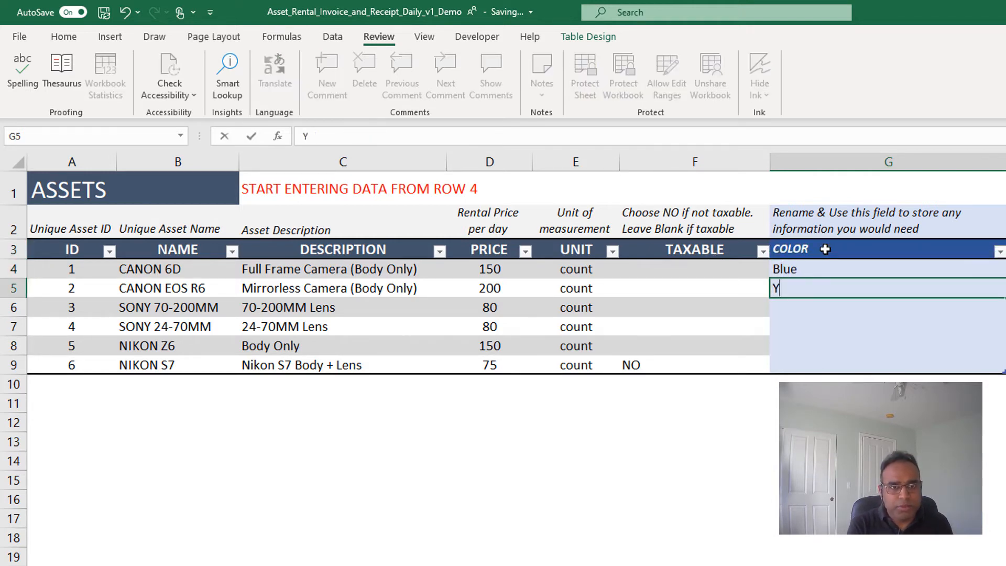
text(ellow)
key(Return)
text(Green)
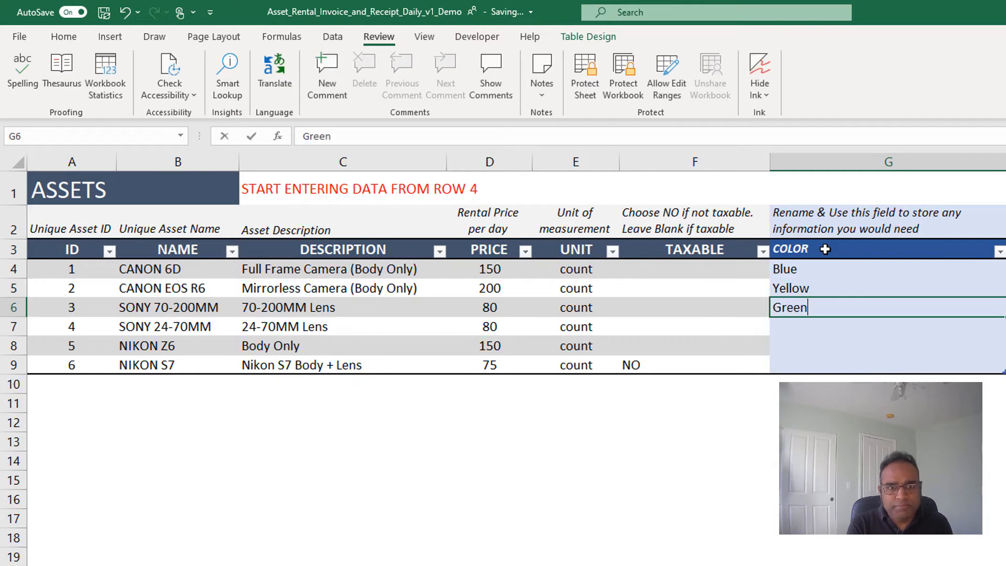
key(Return)
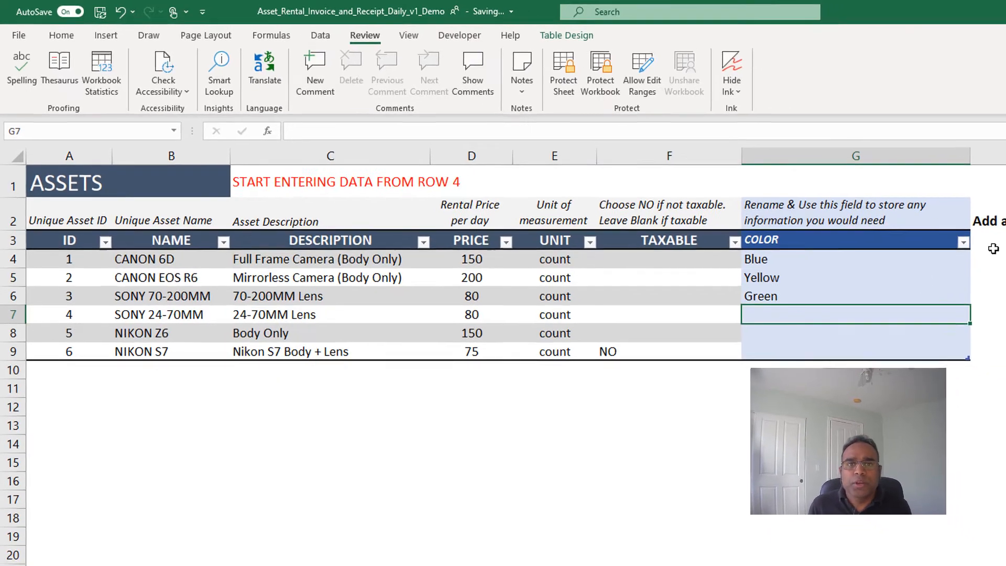
Check the header cell beside the assets table, and review the name and custom field columns on the CUSTOMERS sheet.
click(838, 202)
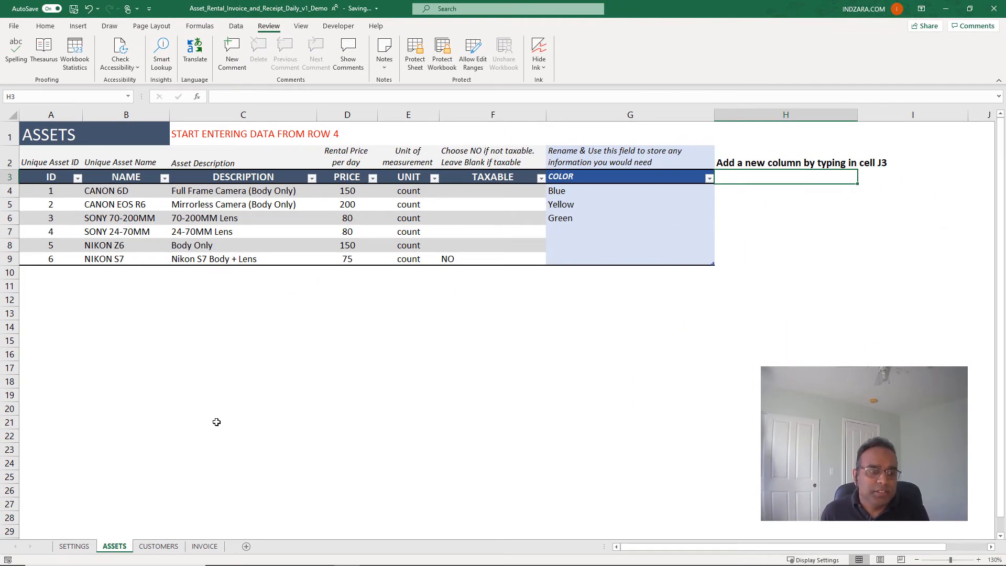
click(158, 545)
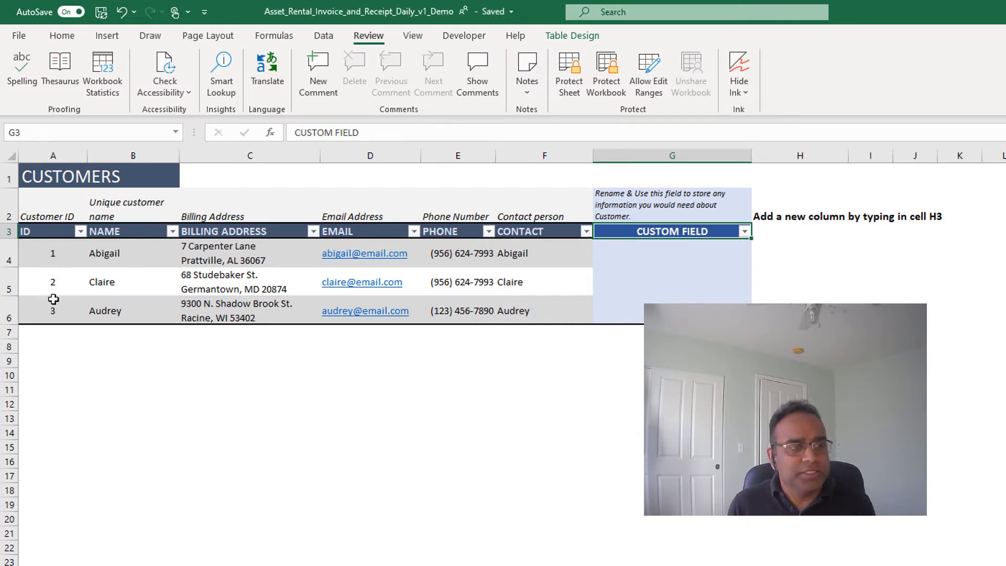
click(132, 260)
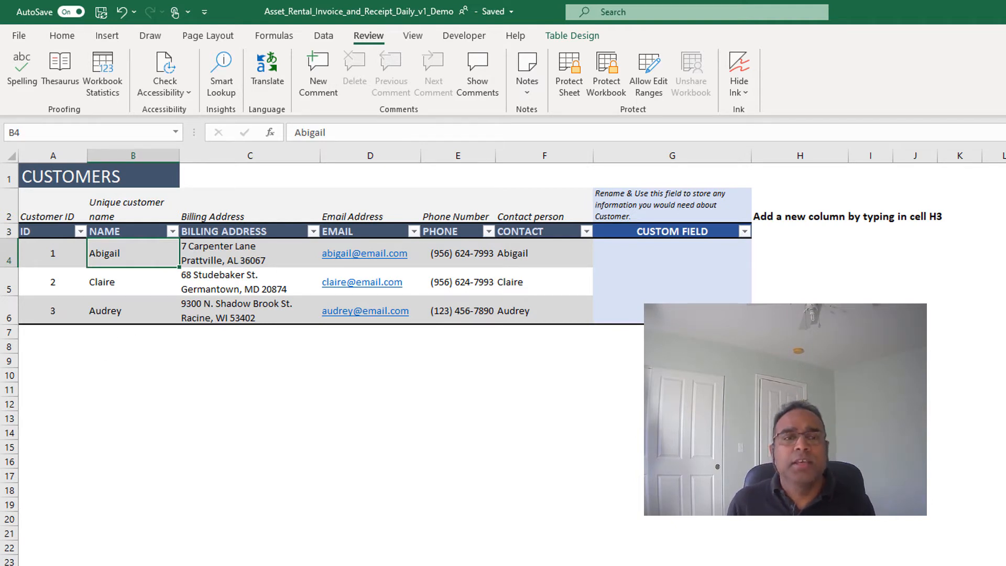
click(719, 231)
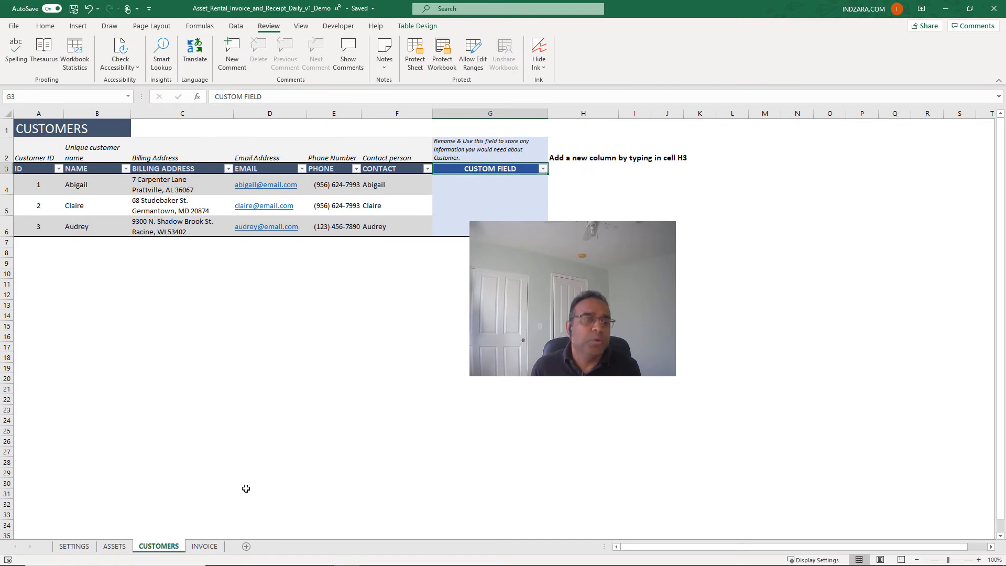
Go to the INVOICE sheet and view the options for replacing the placeholder logo picture, without choosing one.
click(205, 546)
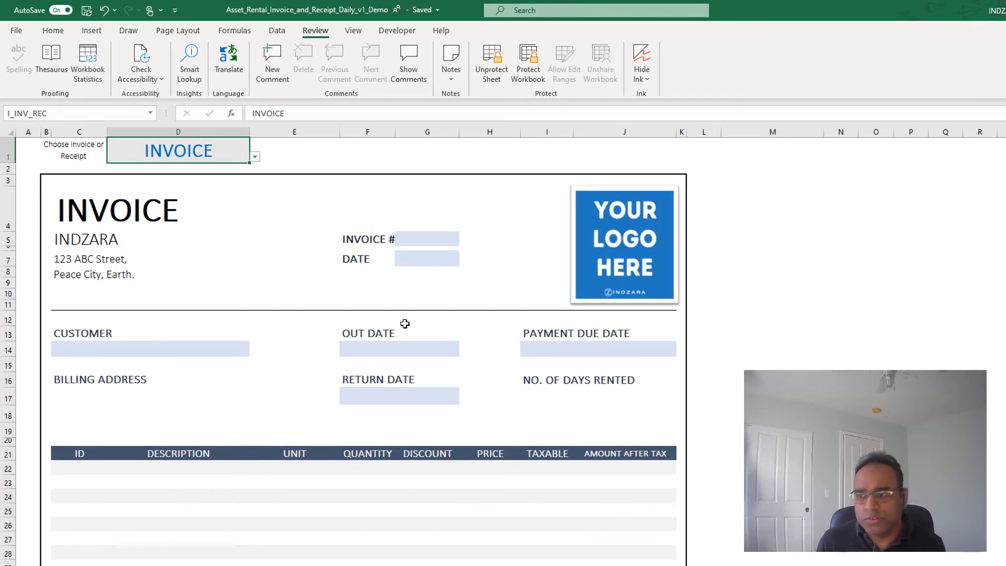
right_click(622, 229)
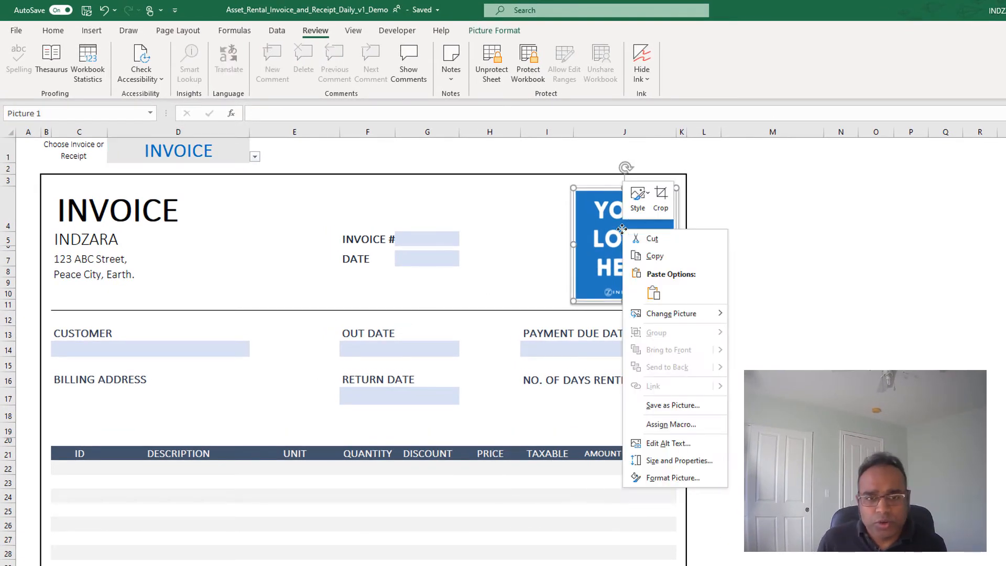
mouse_move(706, 313)
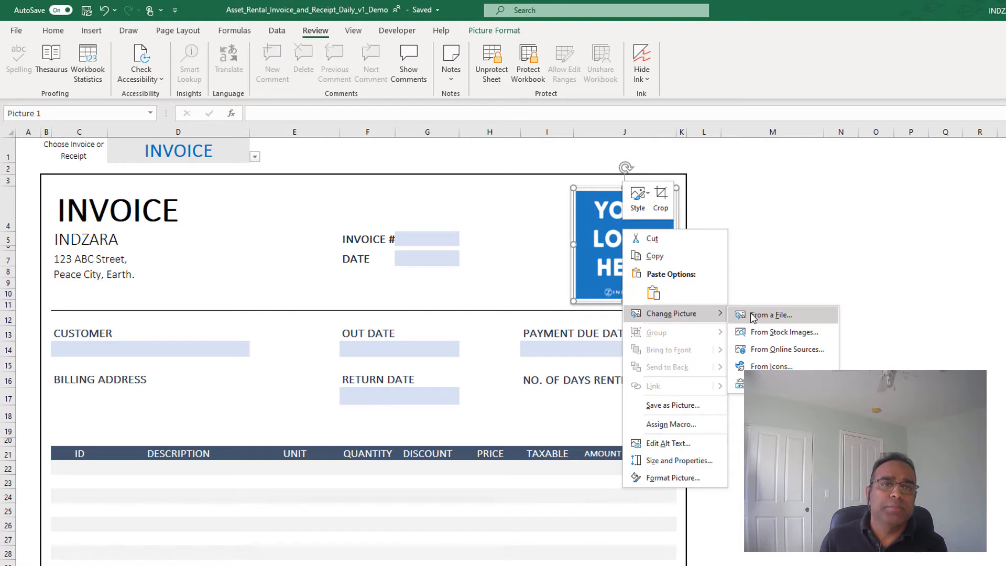
click(749, 266)
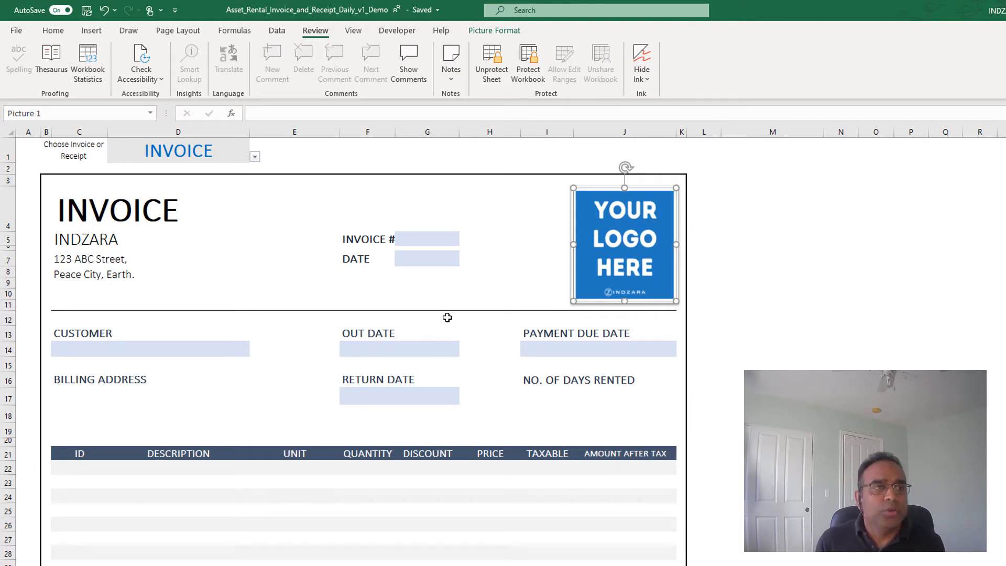
Examine the invoice layout from the item table down to the notes and totals, and back up to the header.
scroll(447, 317, down, 8)
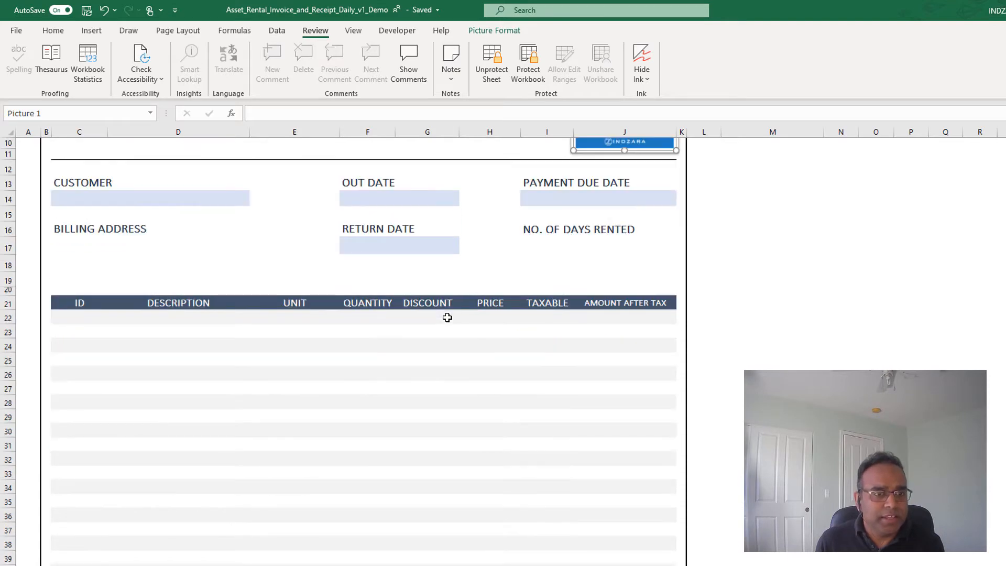
click(173, 427)
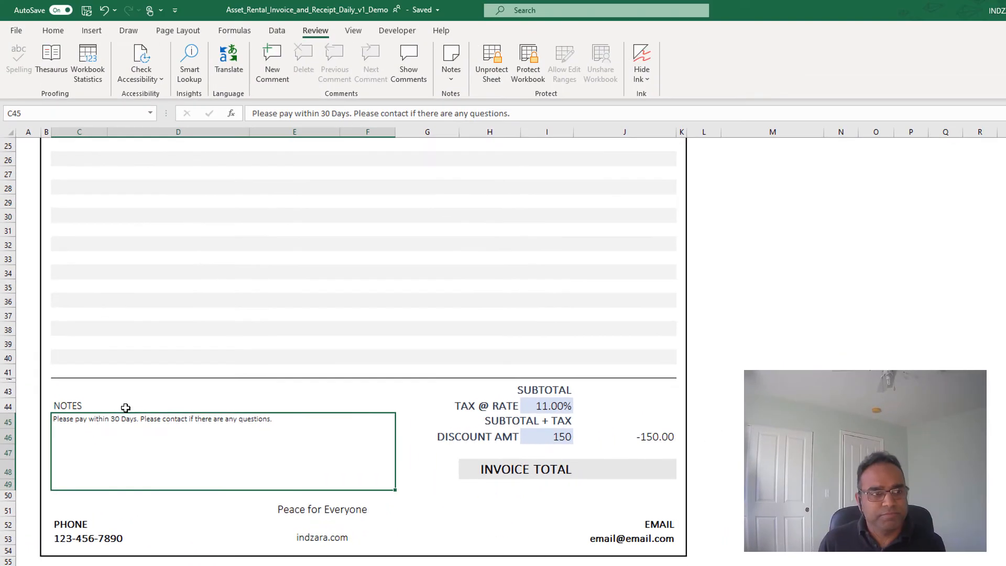
scroll(126, 408, up, 5)
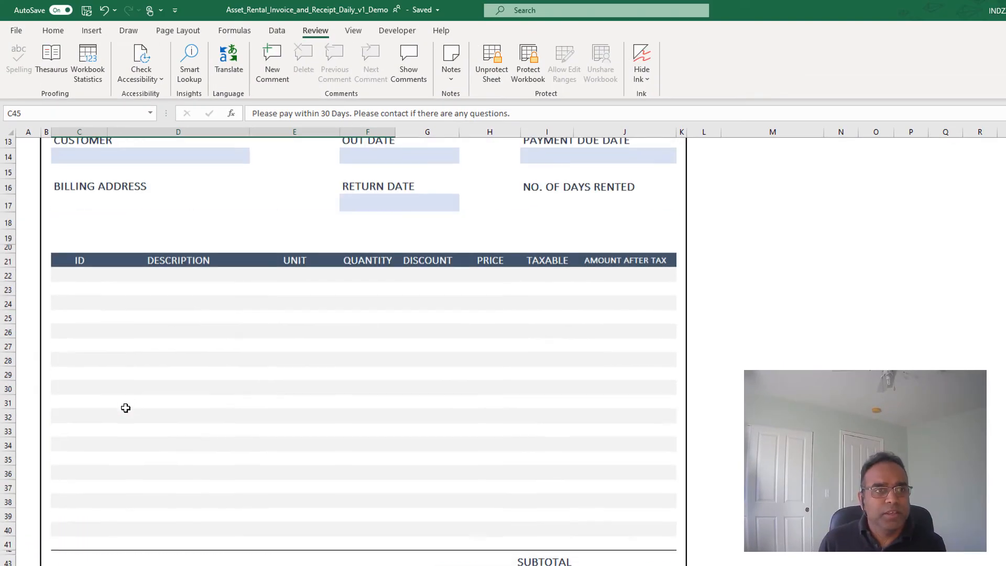
scroll(126, 407, up, 1)
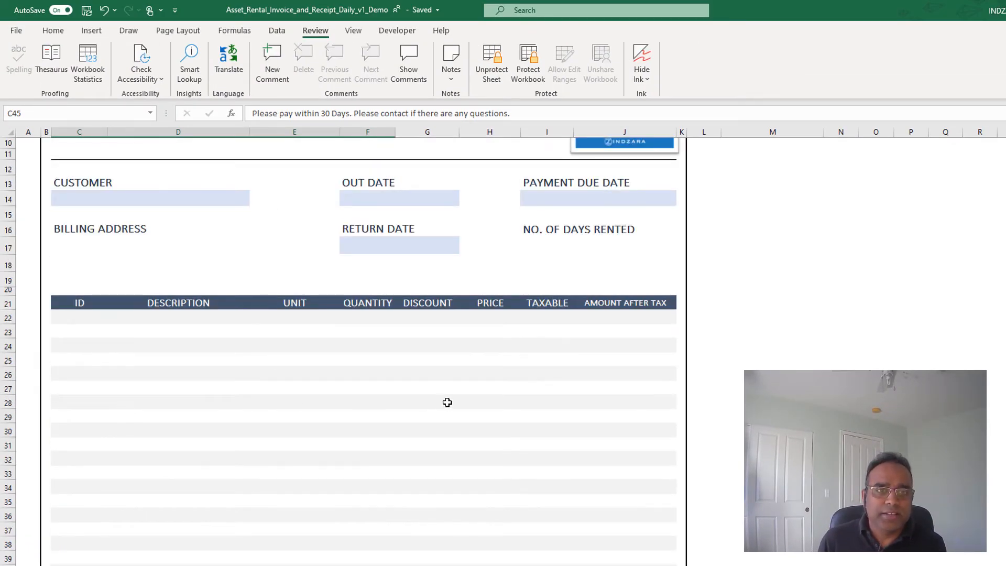
scroll(446, 402, up, 1)
scroll(490, 409, up, 2)
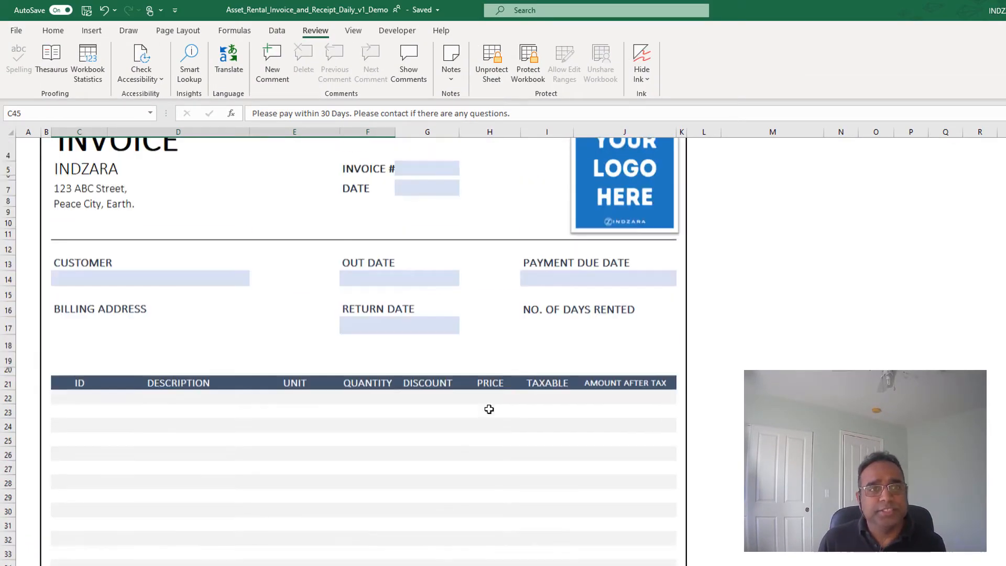
Clear the discount amount and the tax rate in the invoice's totals section.
scroll(571, 509, down, 7)
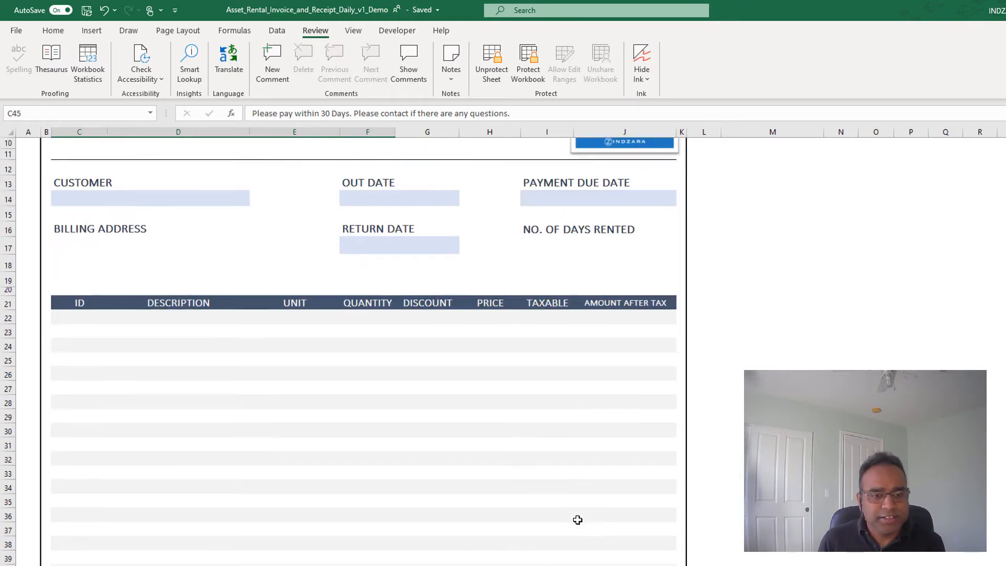
click(550, 479)
key(Delete)
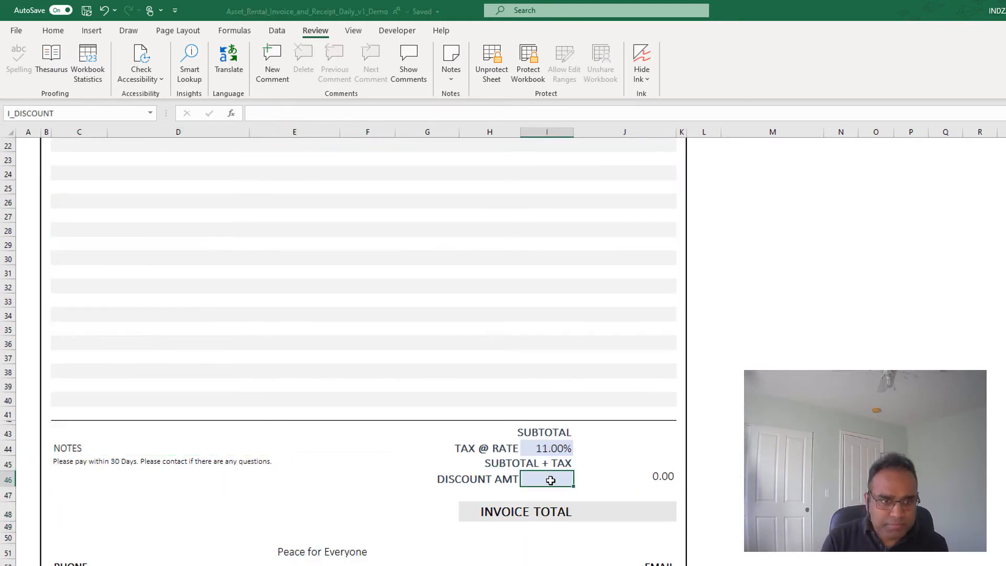
key(Up)
key(Up)
key(Delete)
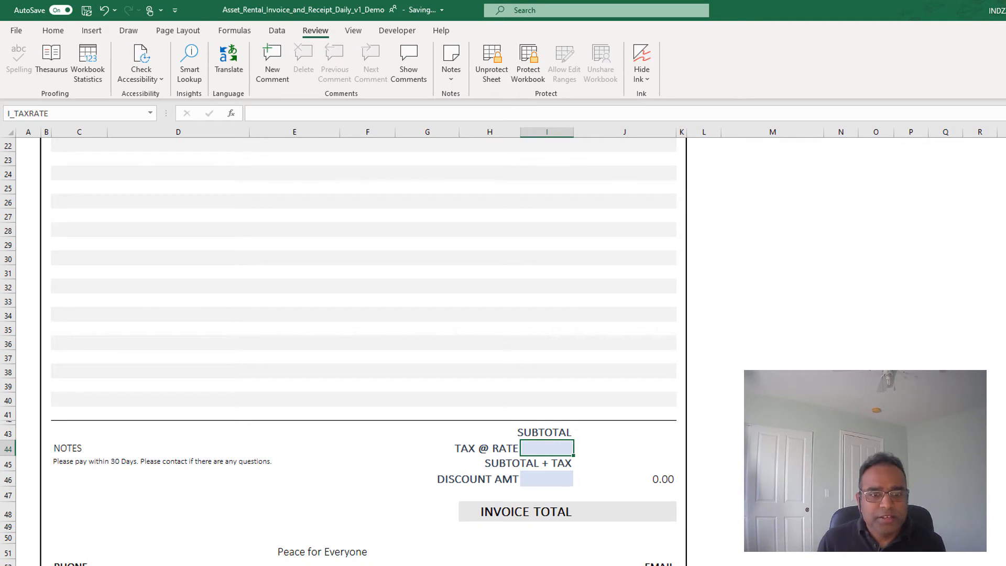
click(722, 453)
Go to the named range CURR_INV and format its cells as Currency with the $ symbol and two decimal places.
scroll(601, 466, up, 7)
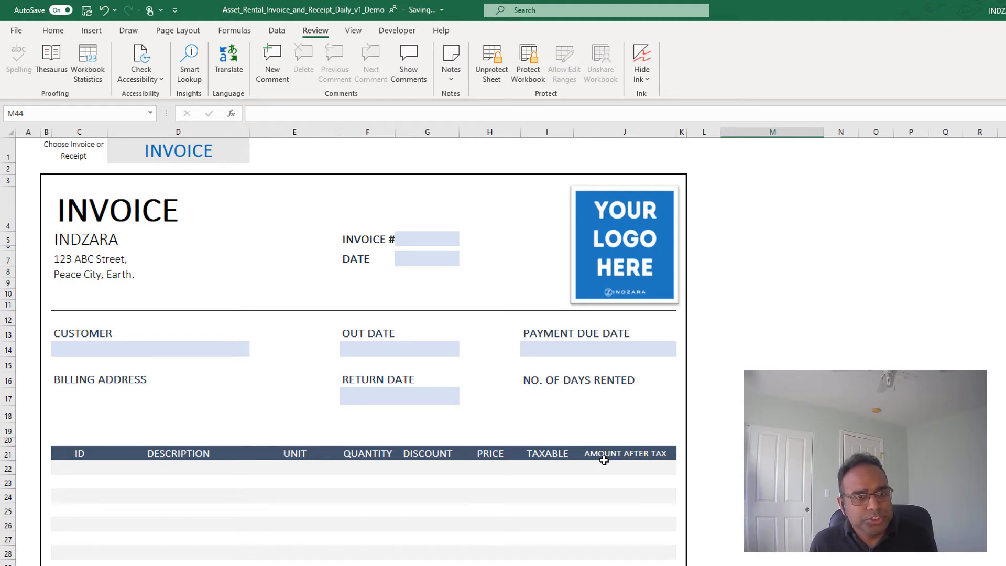
key(F5)
click(417, 283)
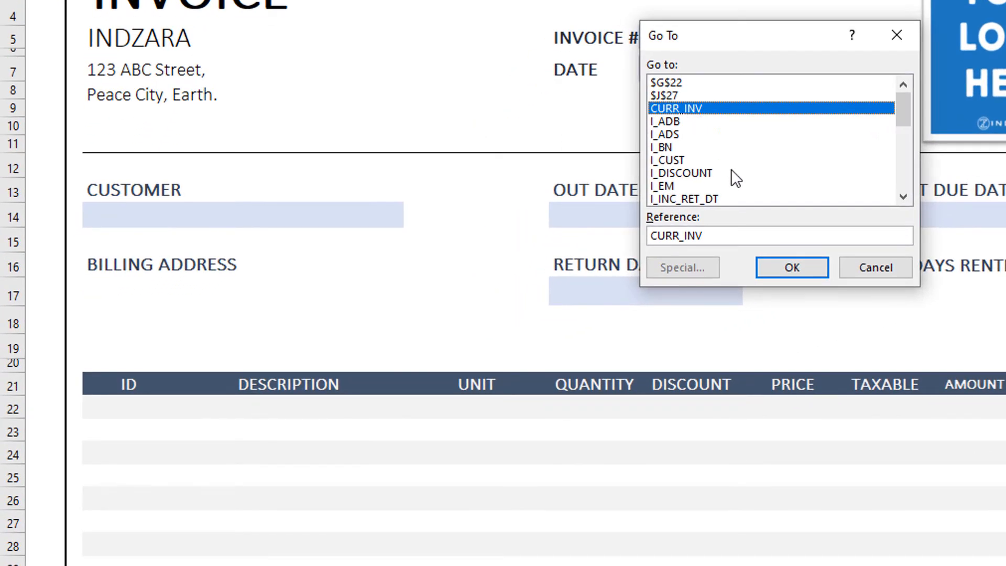
click(772, 264)
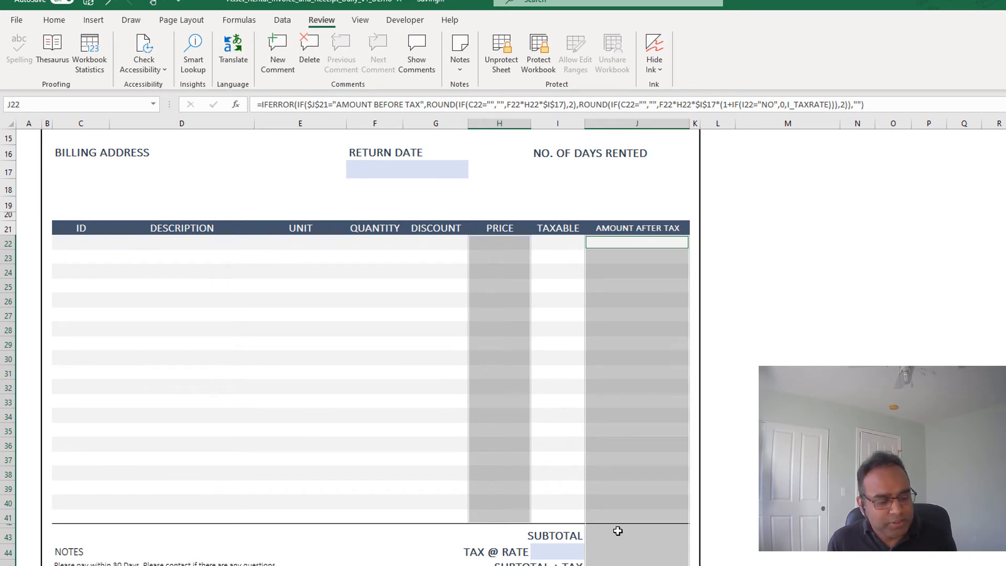
key(ctrl+1)
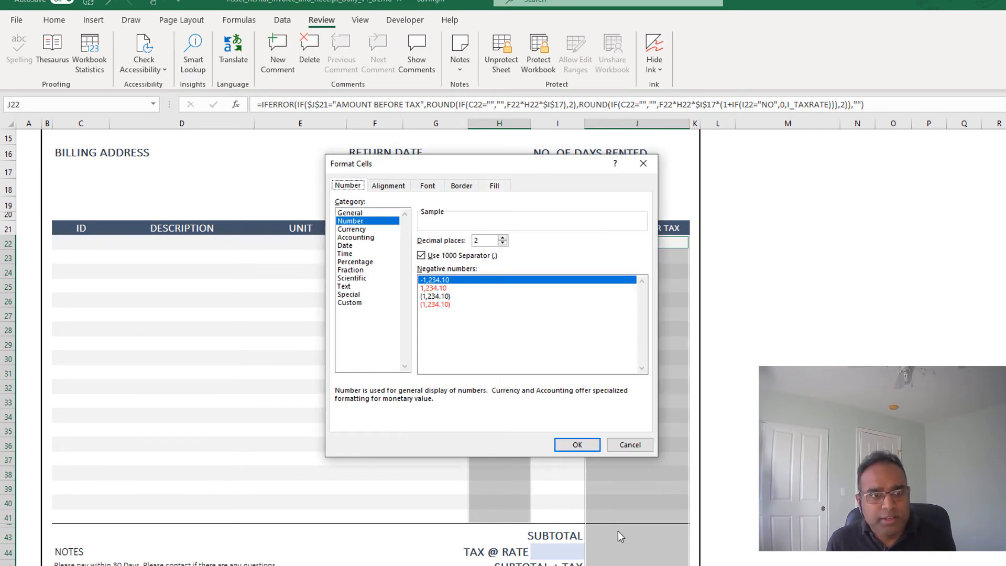
click(383, 231)
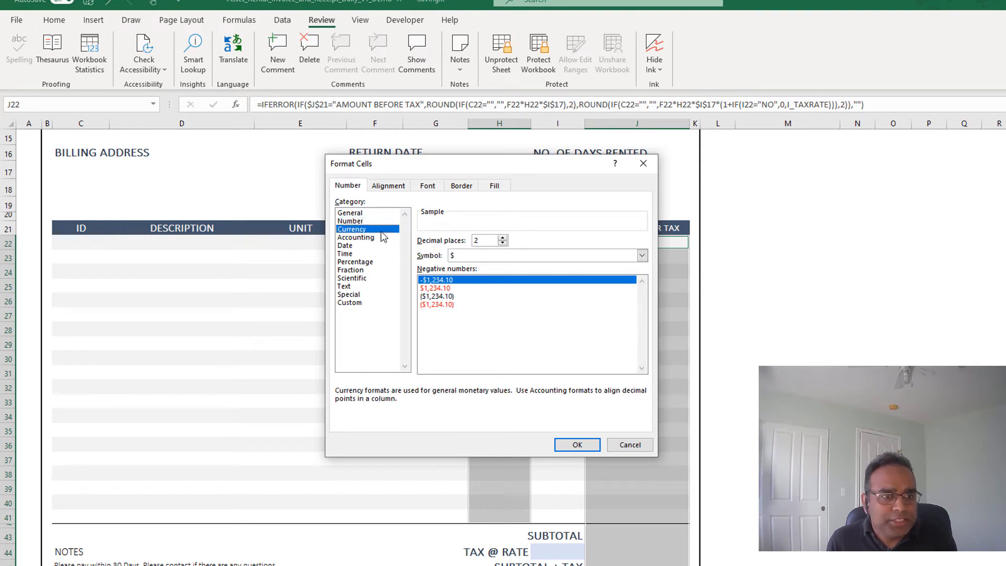
click(500, 255)
click(498, 255)
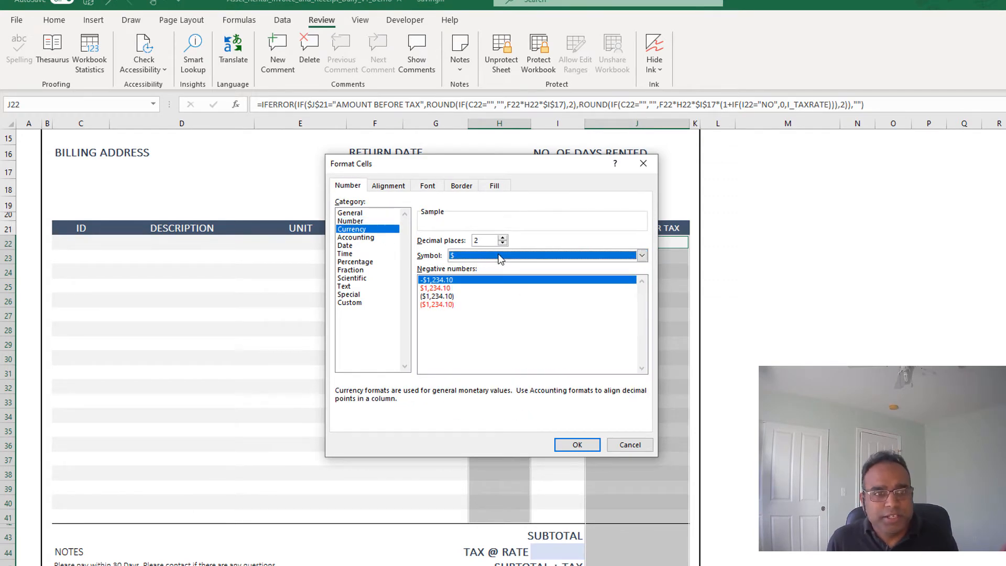
click(573, 443)
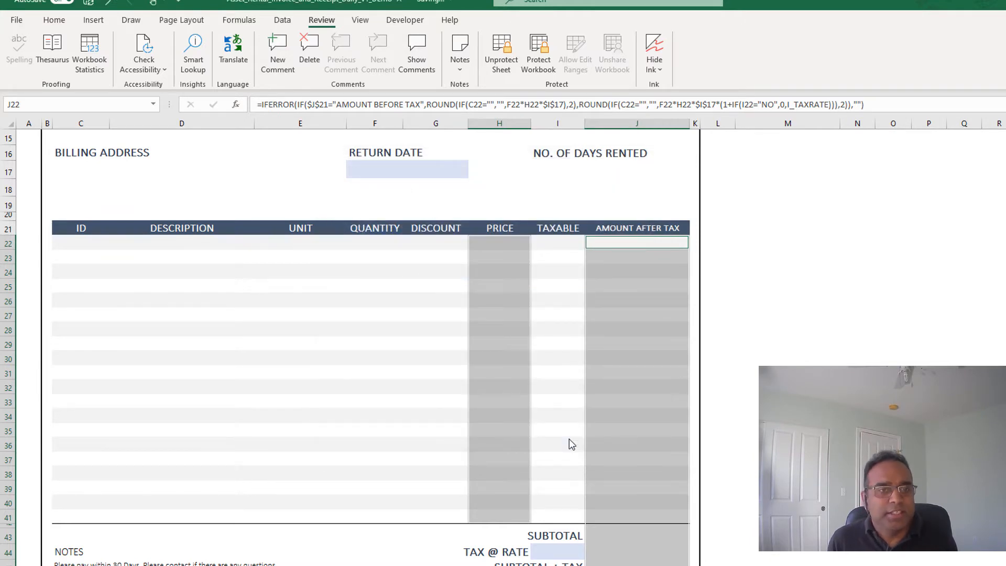
scroll(558, 415, up, 2)
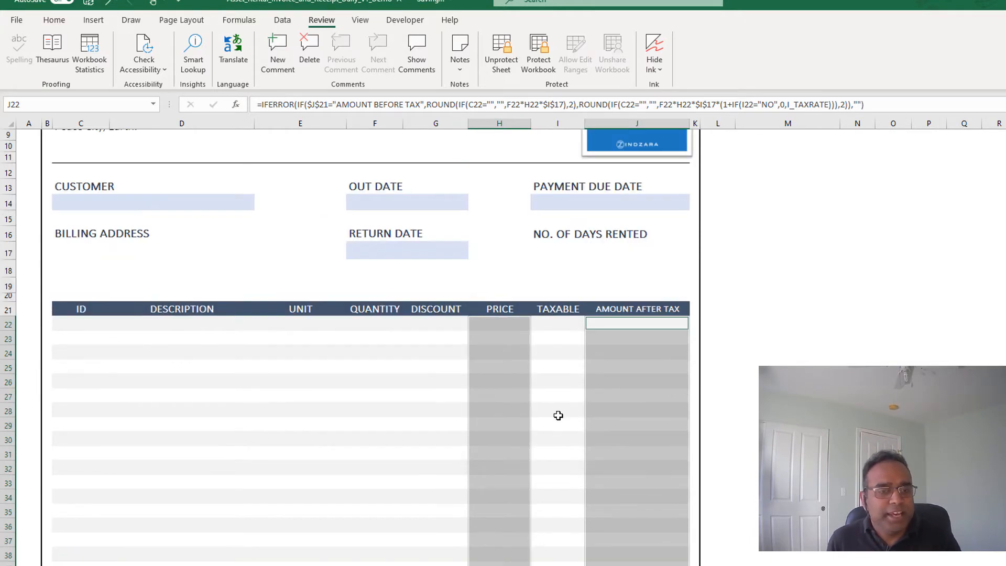
scroll(558, 415, up, 3)
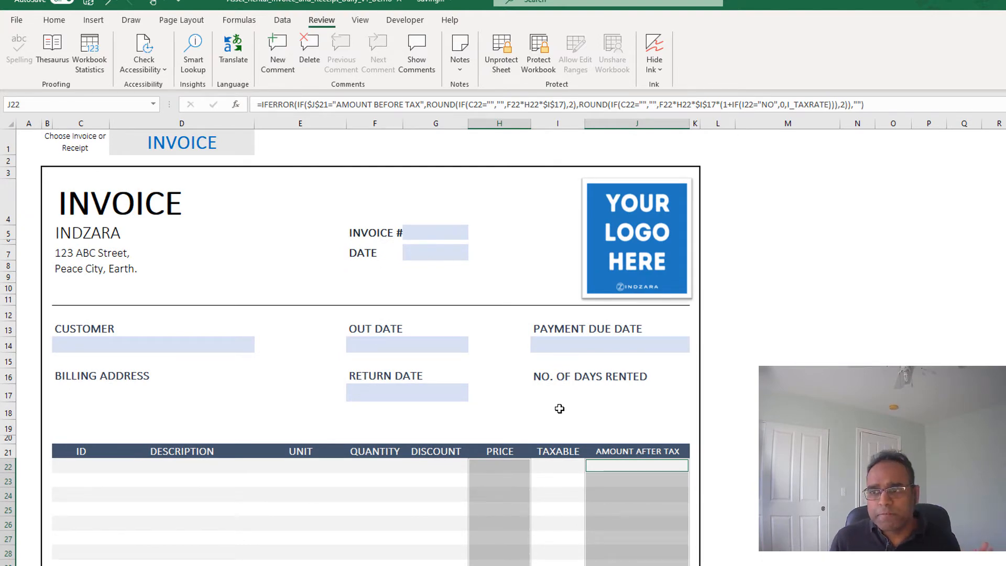
click(736, 414)
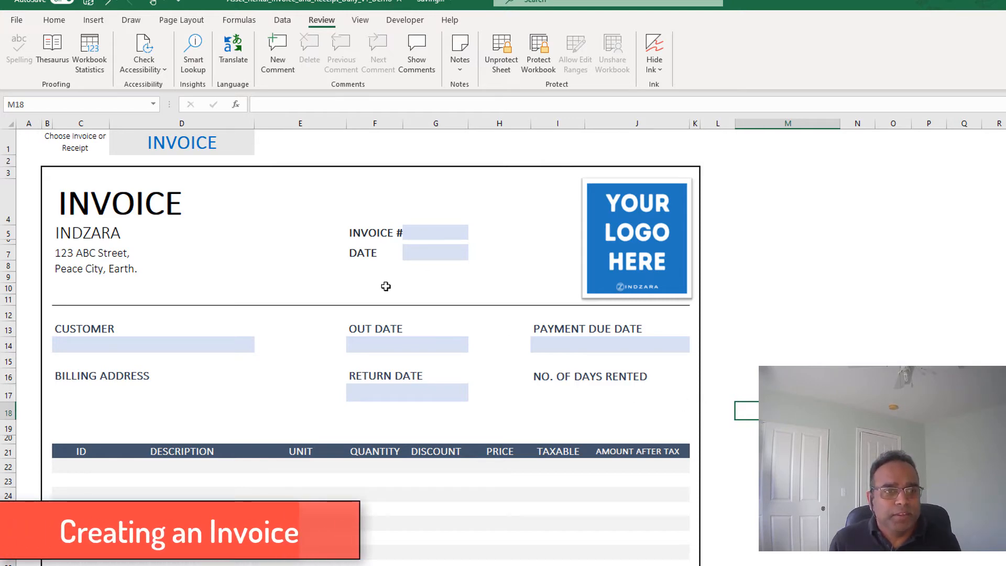
Enter 1234 as the invoice number and 2/1/2021 as the invoice date.
click(428, 238)
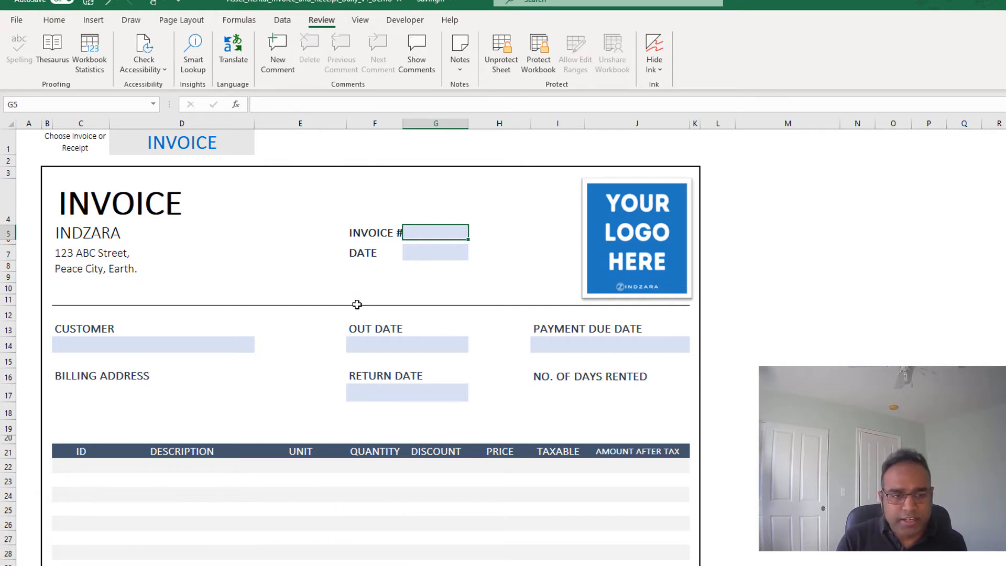
text(1234)
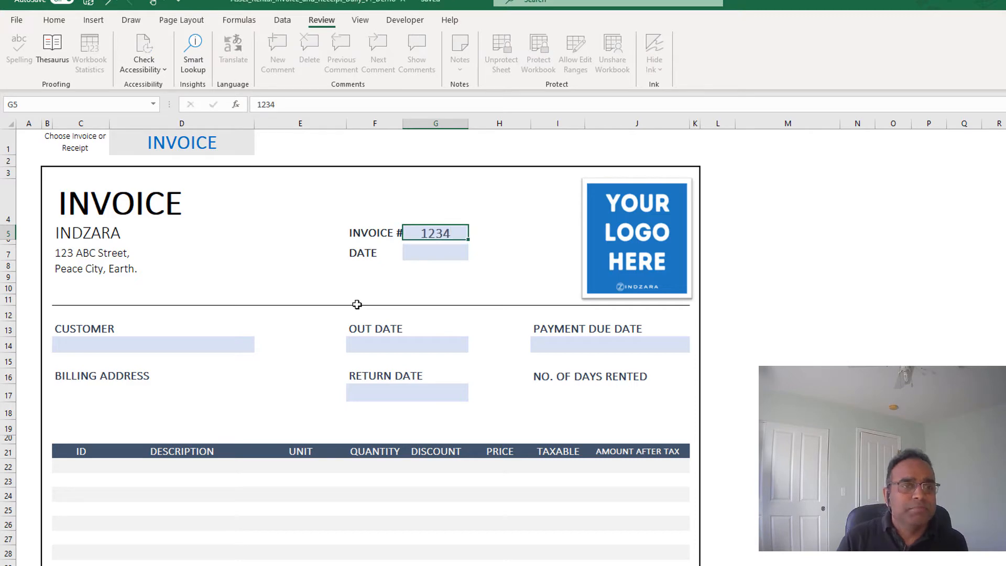
key(Return)
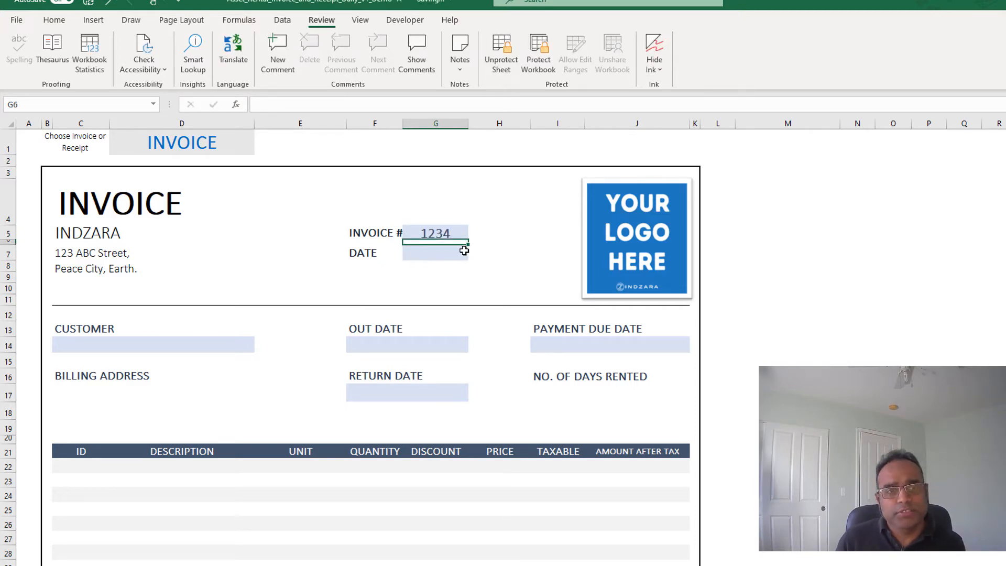
click(462, 255)
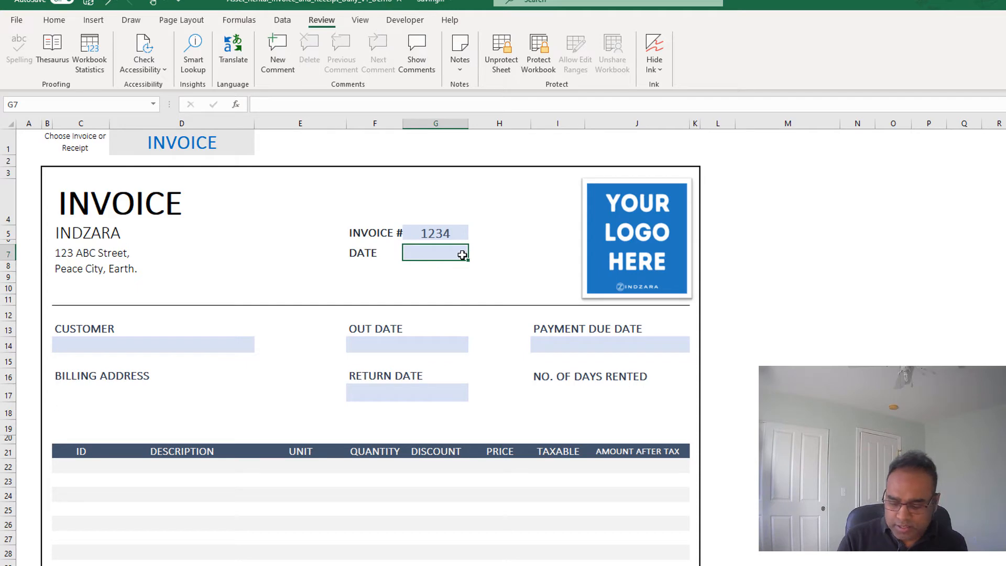
text(2/1/2021)
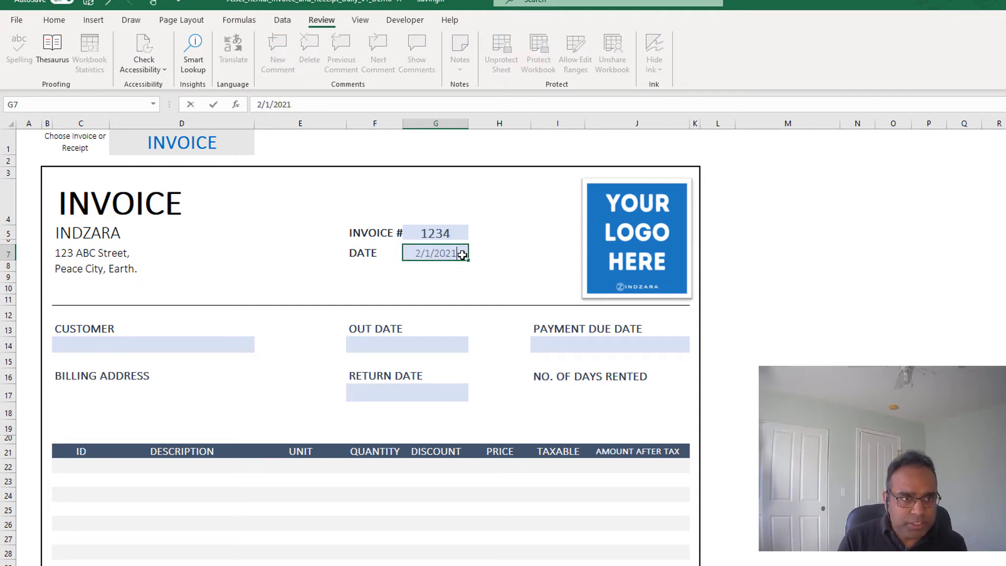
key(Return)
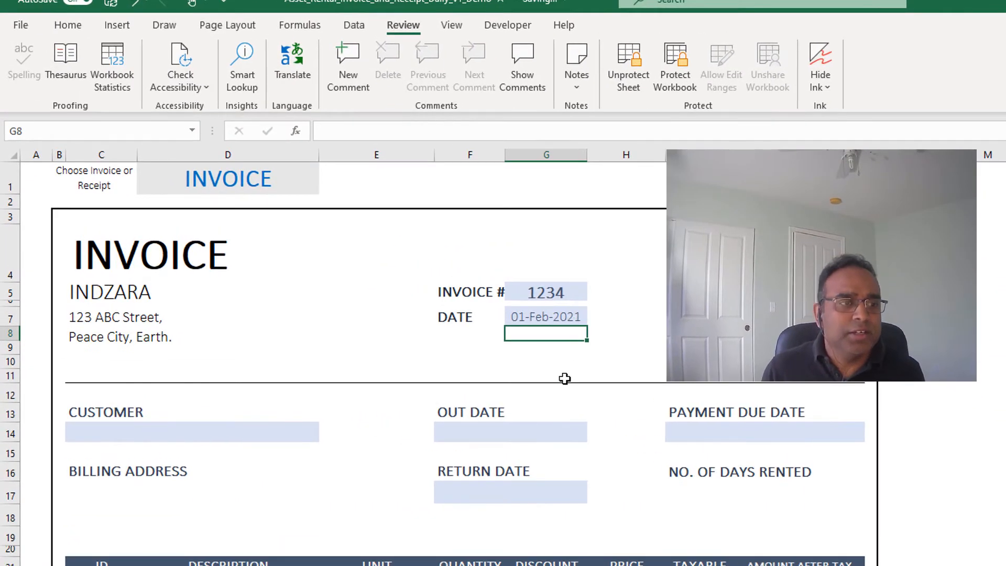
Fill in the invoice's customer by choosing the customer's name from the available customers.
click(305, 436)
click(325, 434)
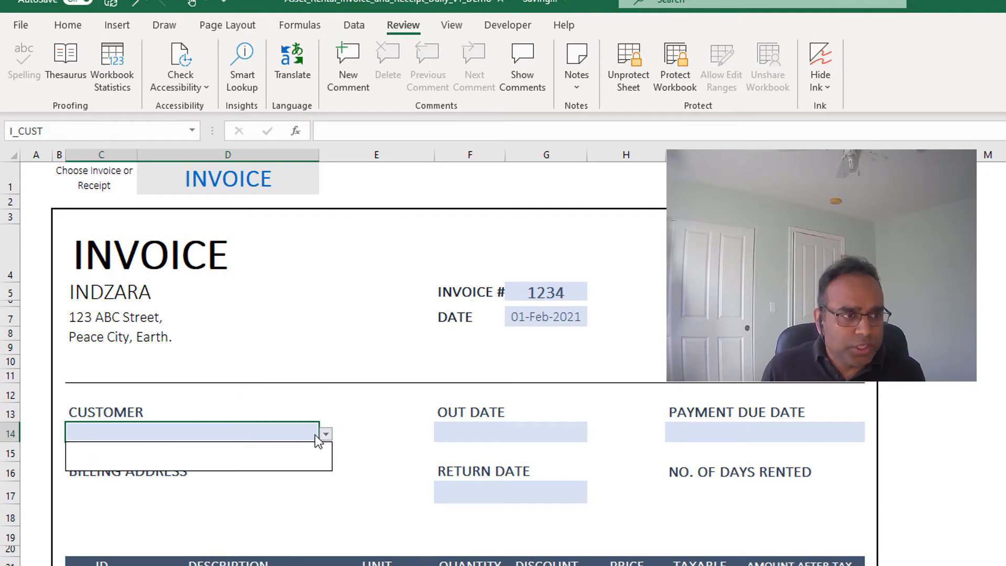
click(264, 457)
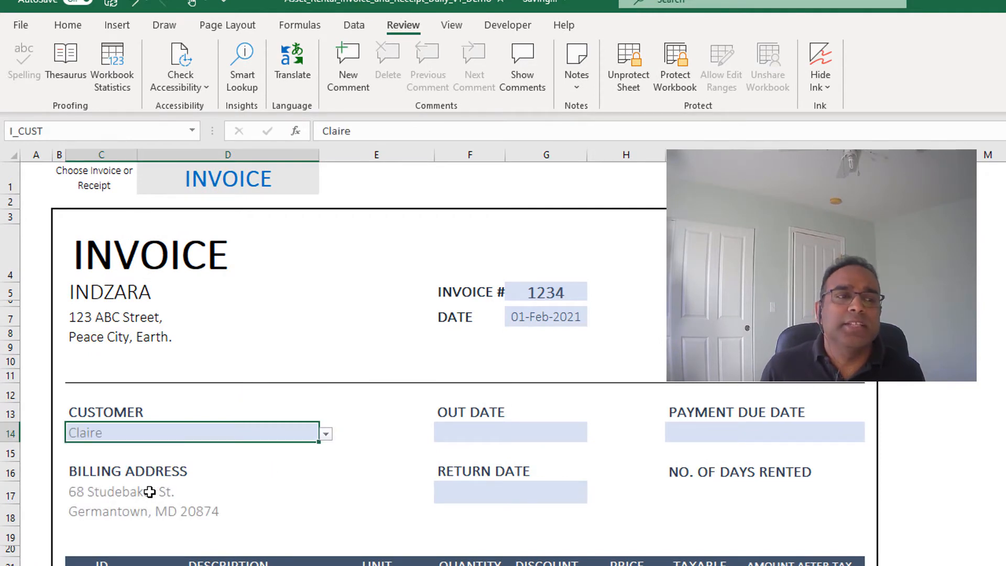
Set the rental's out date to 2/5/2021 and its return date to 2/10/2021.
click(480, 431)
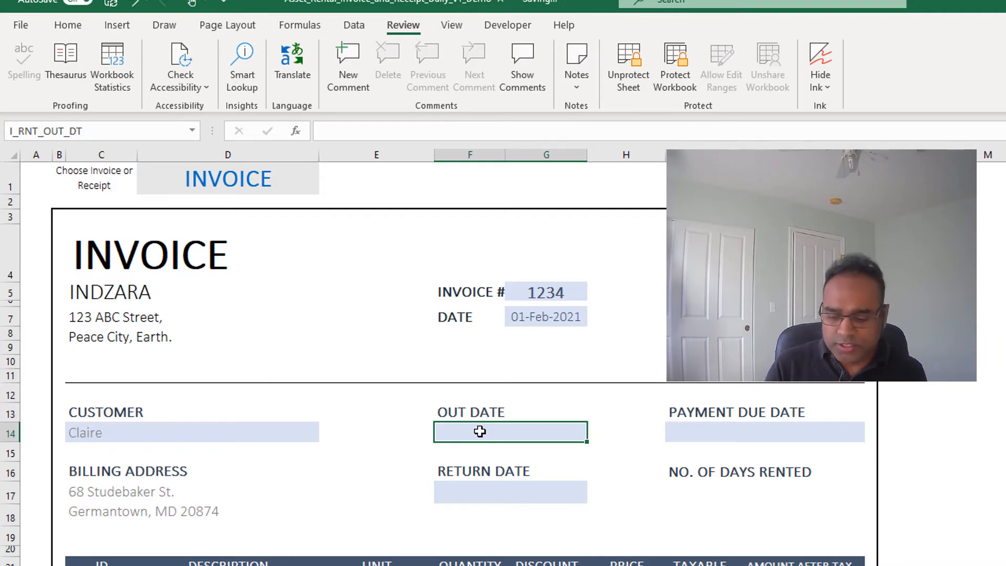
text(2/5/20)
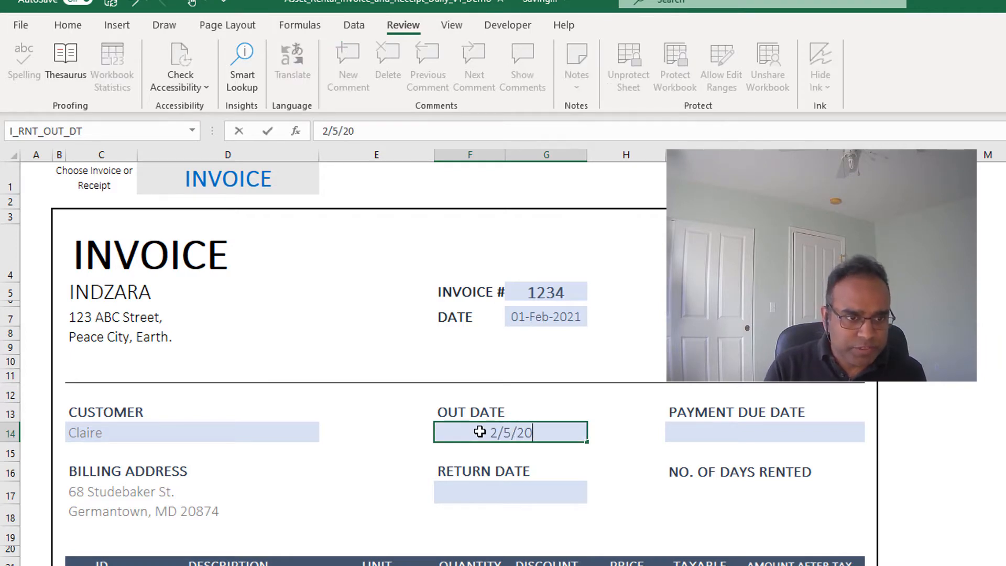
text(21)
key(Return)
key(Down)
key(Down)
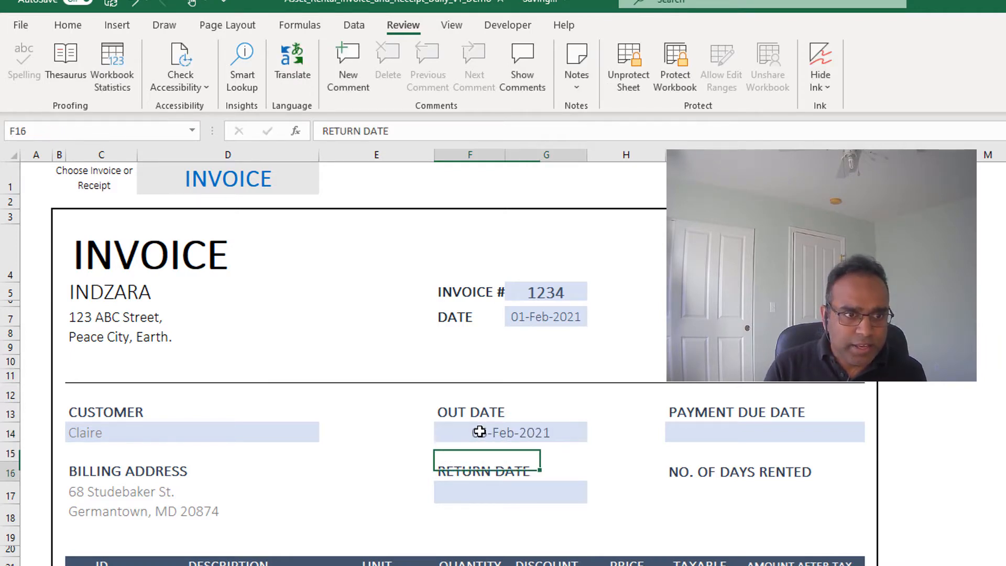
text(2/10/)
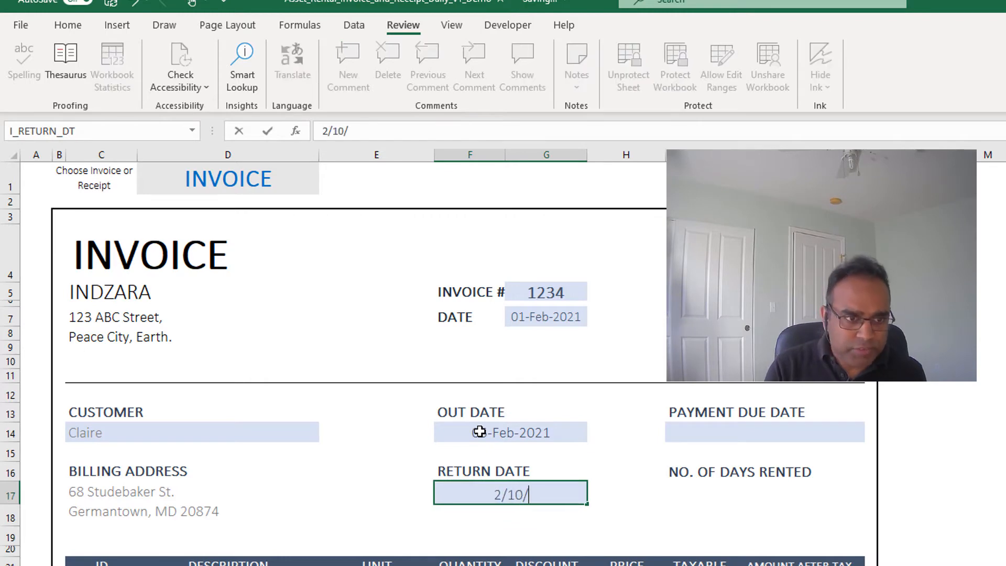
text(2021)
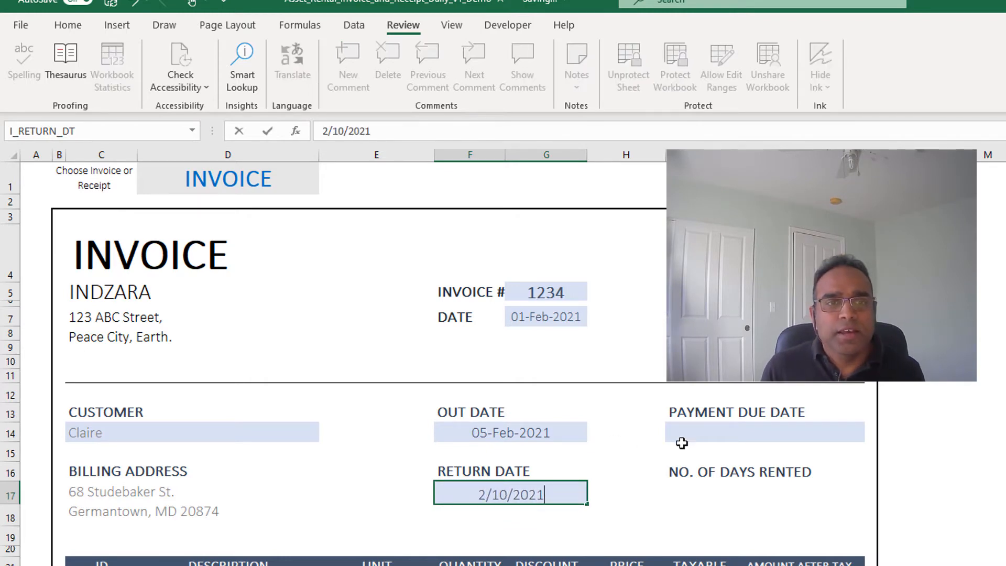
Set the payment due date to 2/25/2021 and check the formula for the number of days rented.
click(697, 438)
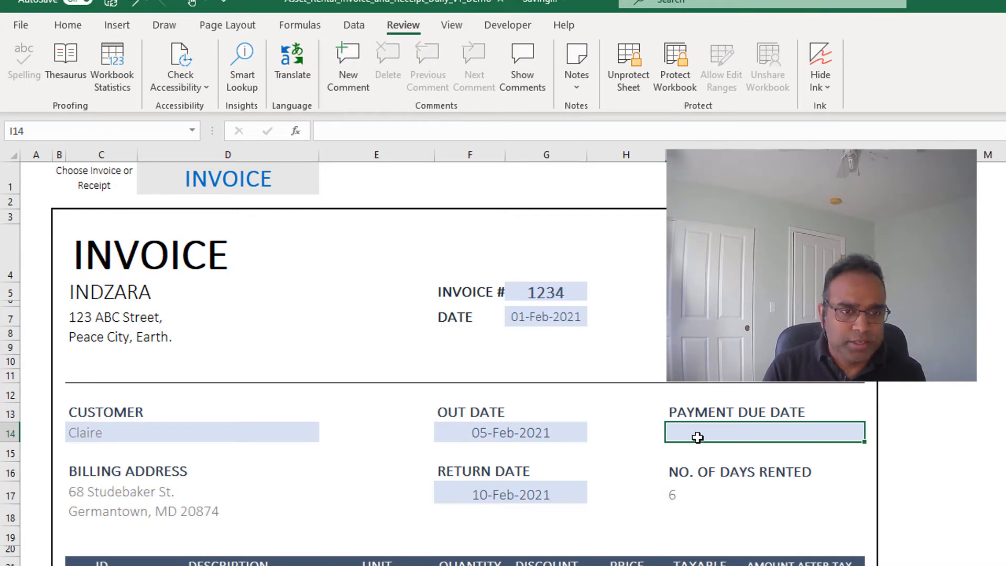
text(2/25/)
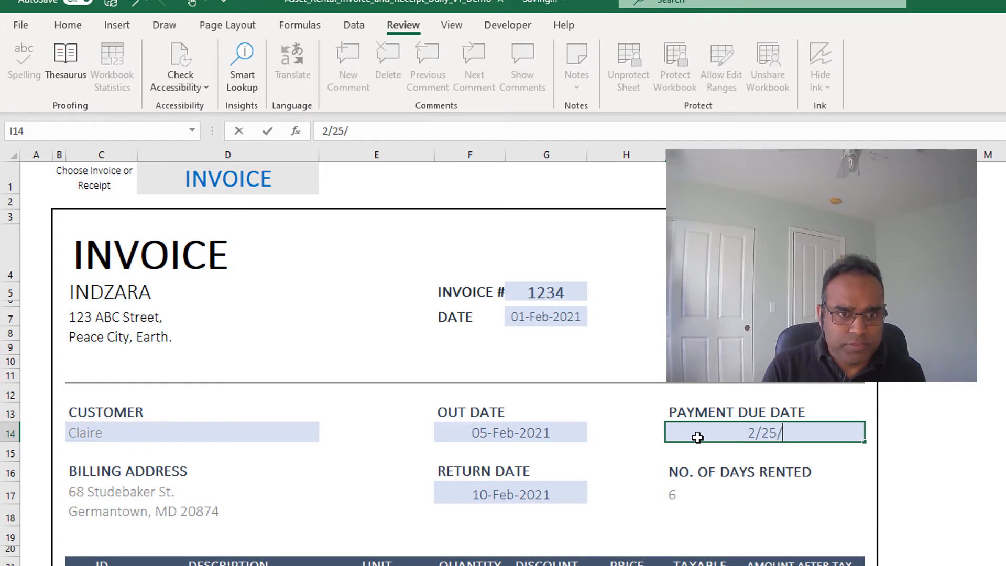
text(2021)
key(Return)
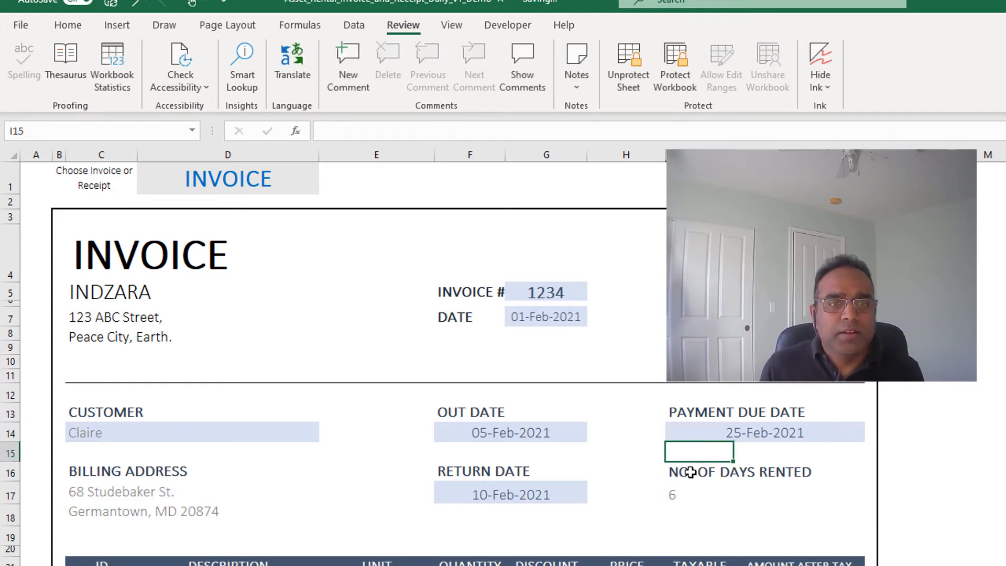
click(696, 494)
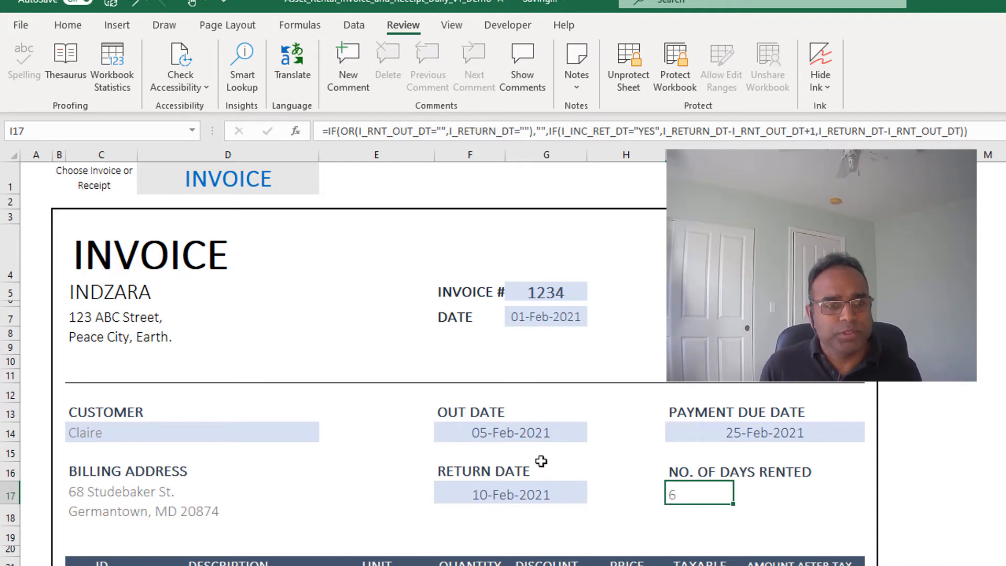
Choose asset ID 1 for the first row of the invoice's item table.
scroll(542, 480, down, 1)
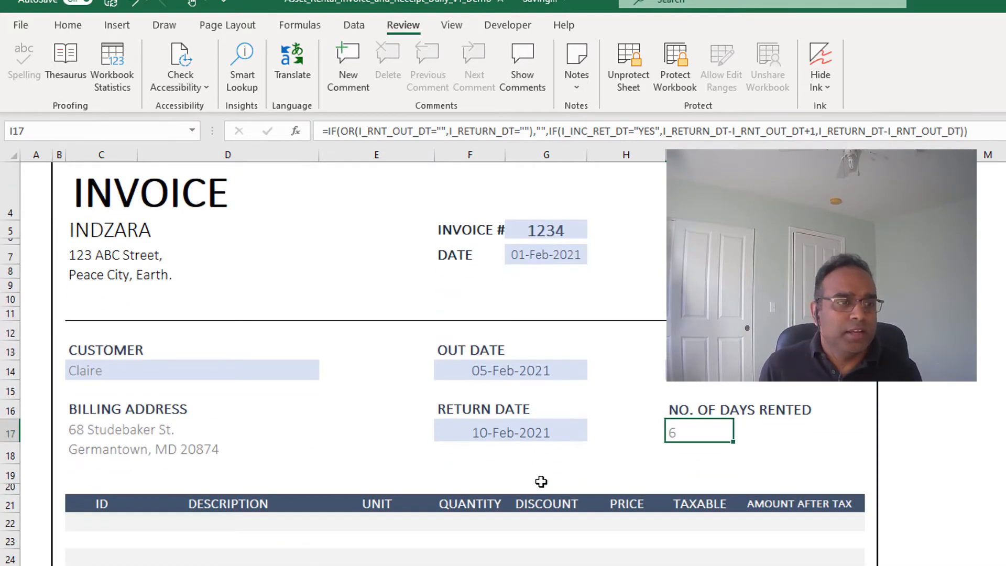
scroll(541, 481, down, 1)
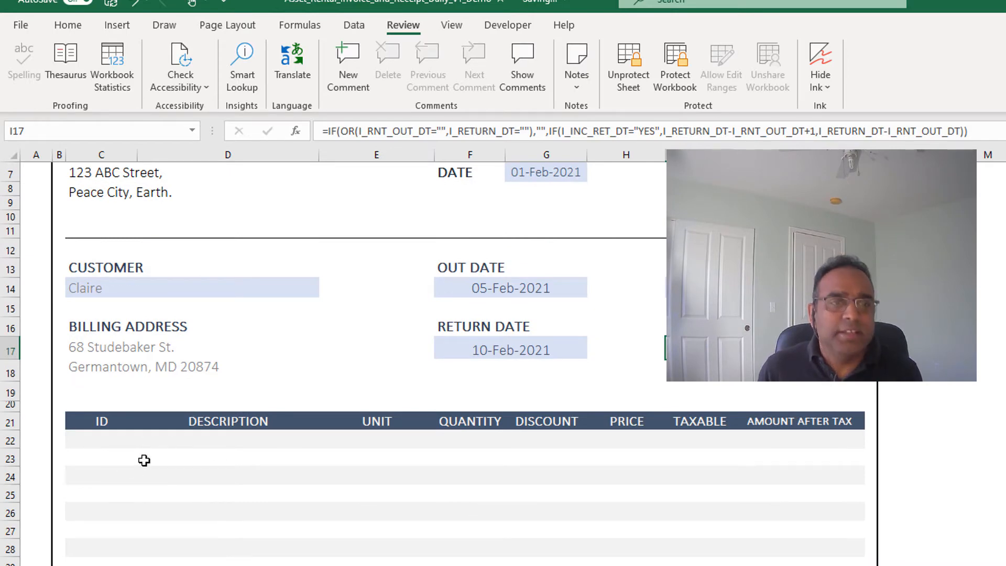
scroll(144, 459, down, 1)
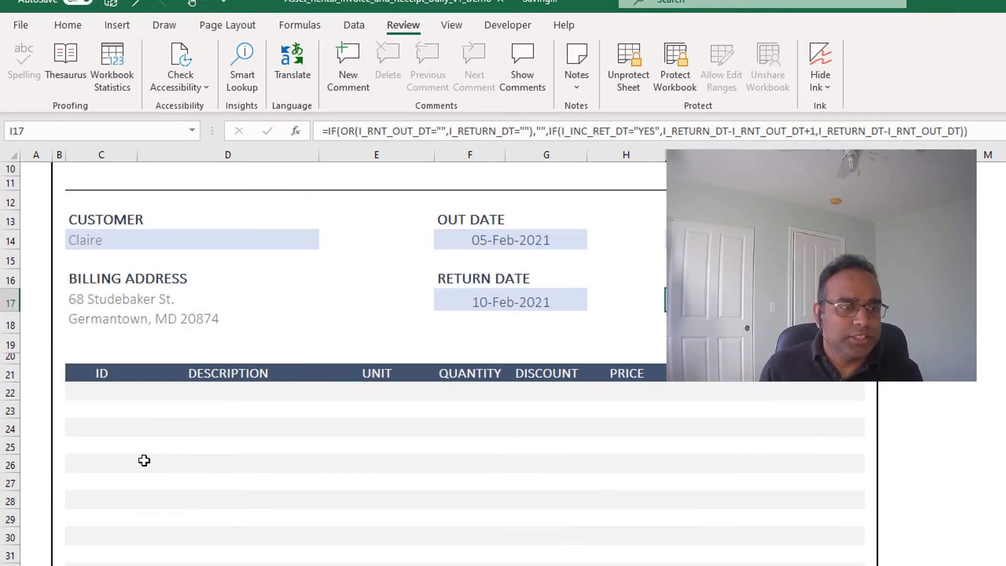
click(102, 392)
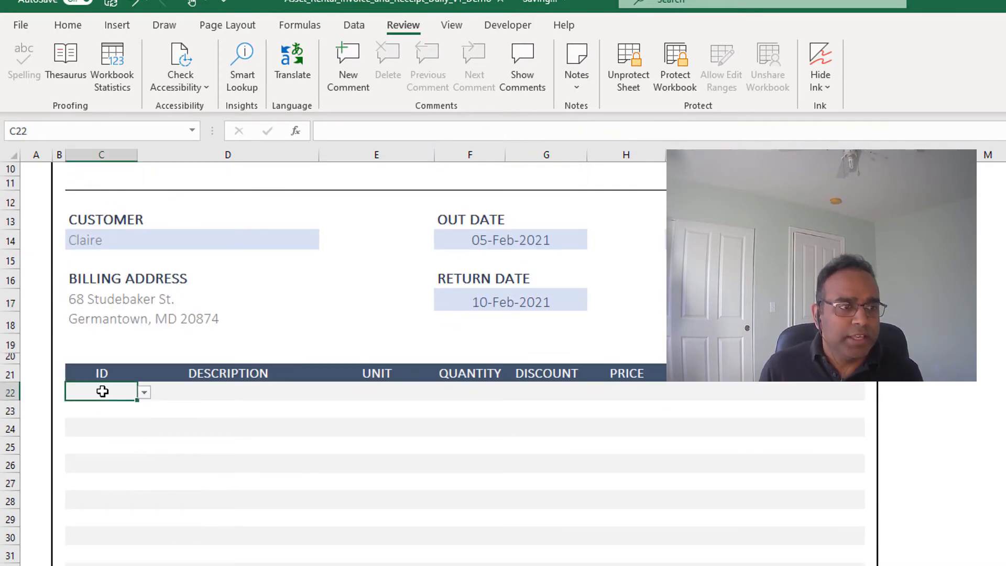
click(144, 392)
click(130, 406)
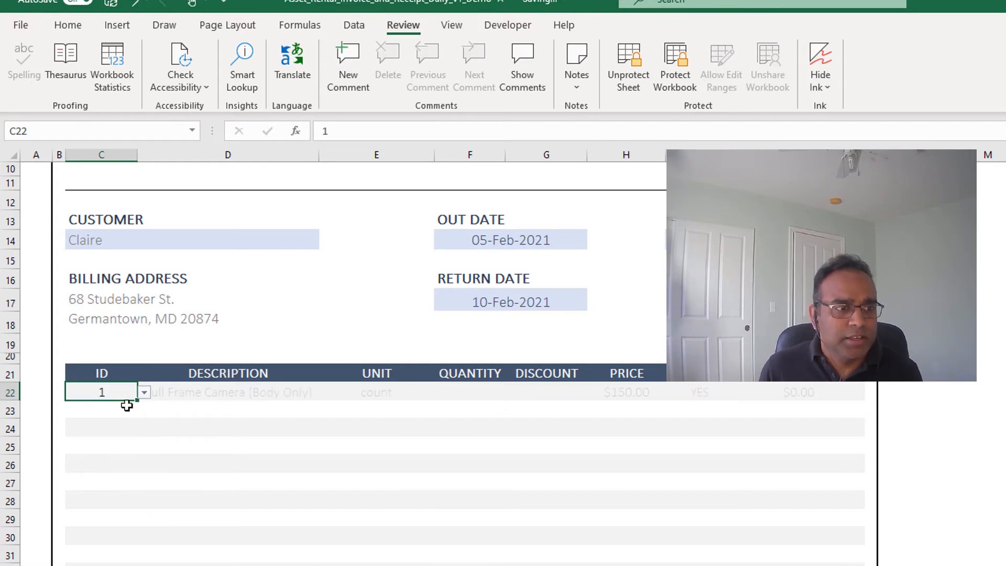
Change the item table's UNIT column heading to NAME and check the neighbouring DESCRIPTION heading's choices.
click(217, 394)
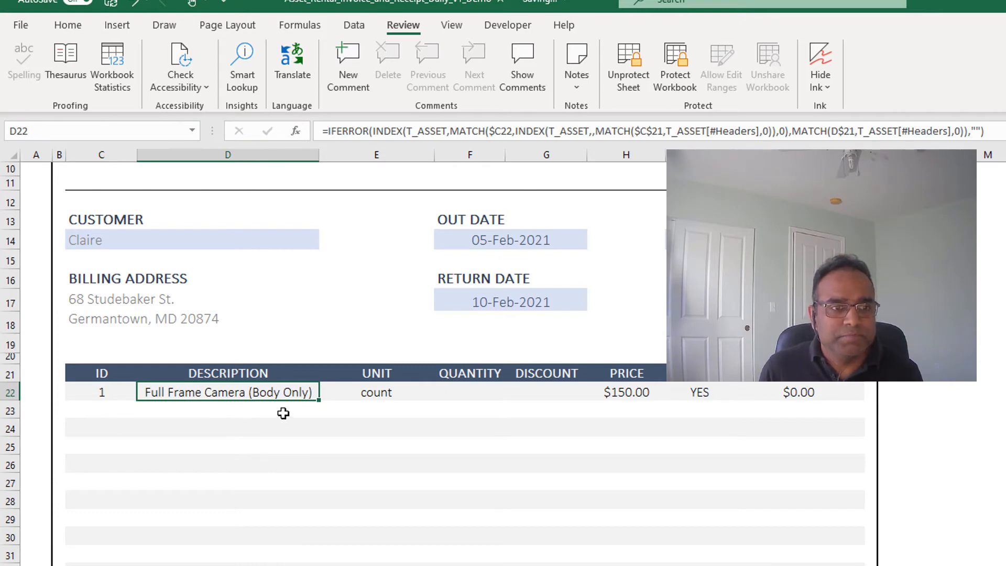
click(390, 375)
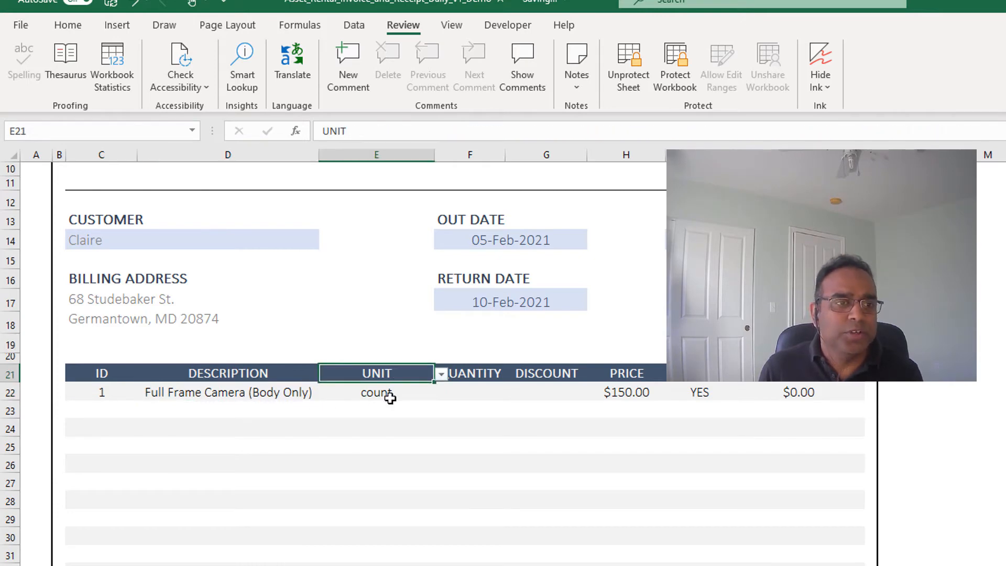
click(441, 374)
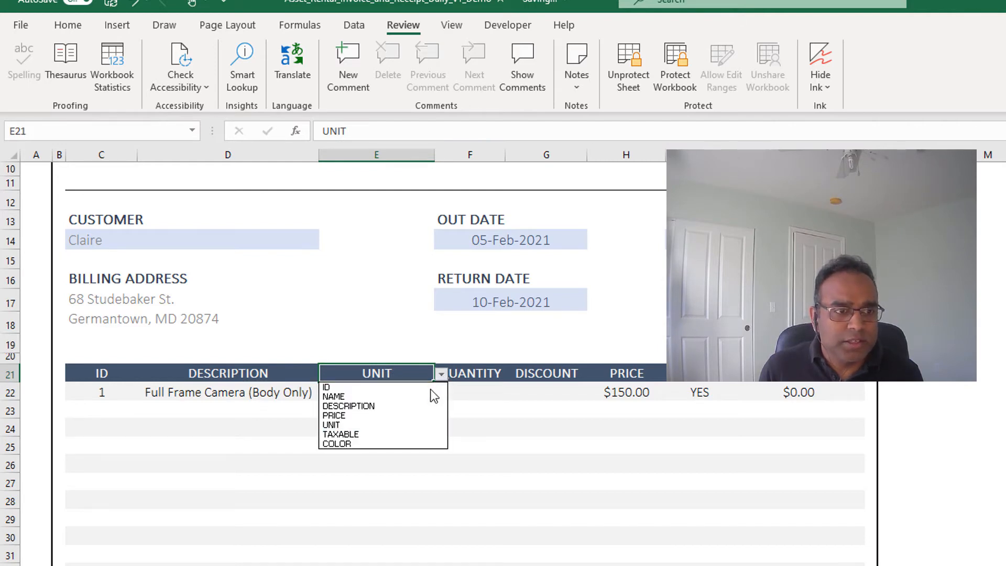
click(430, 399)
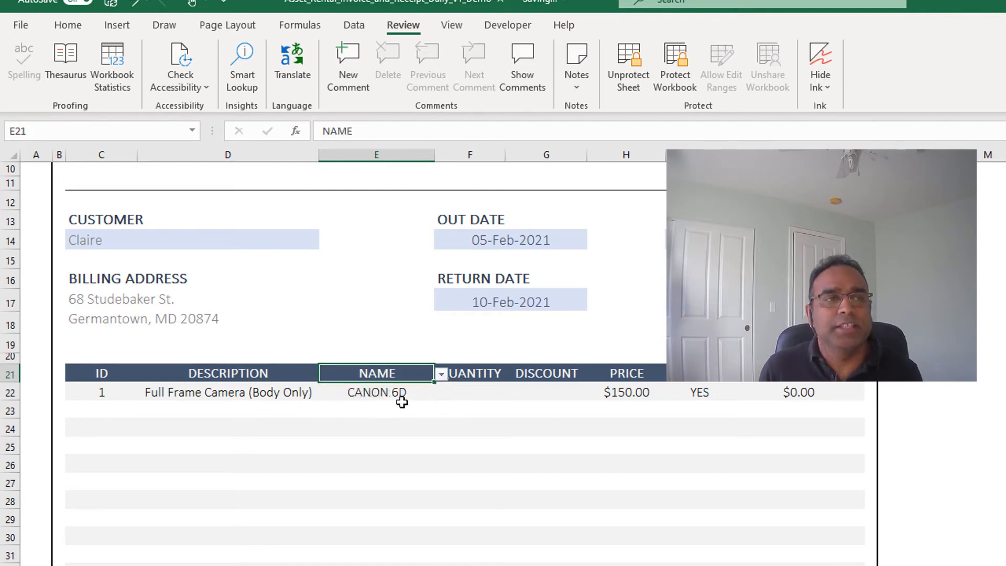
drag(235, 373, 334, 373)
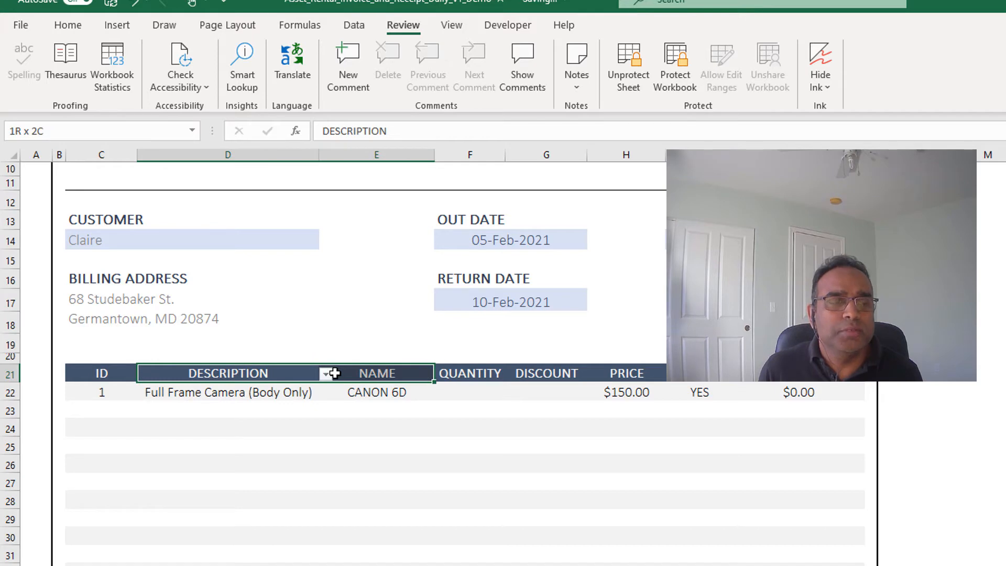
click(314, 373)
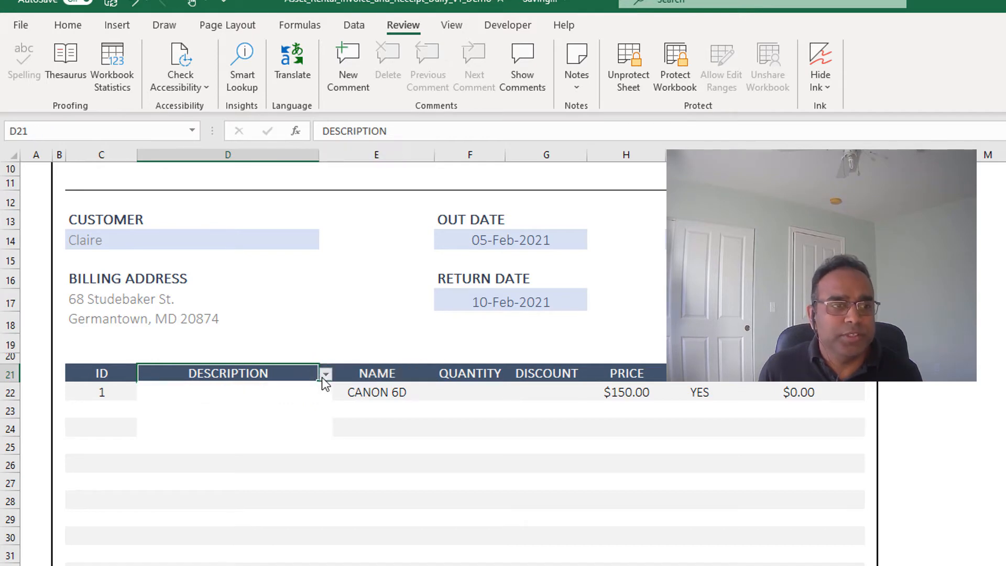
click(325, 374)
click(362, 375)
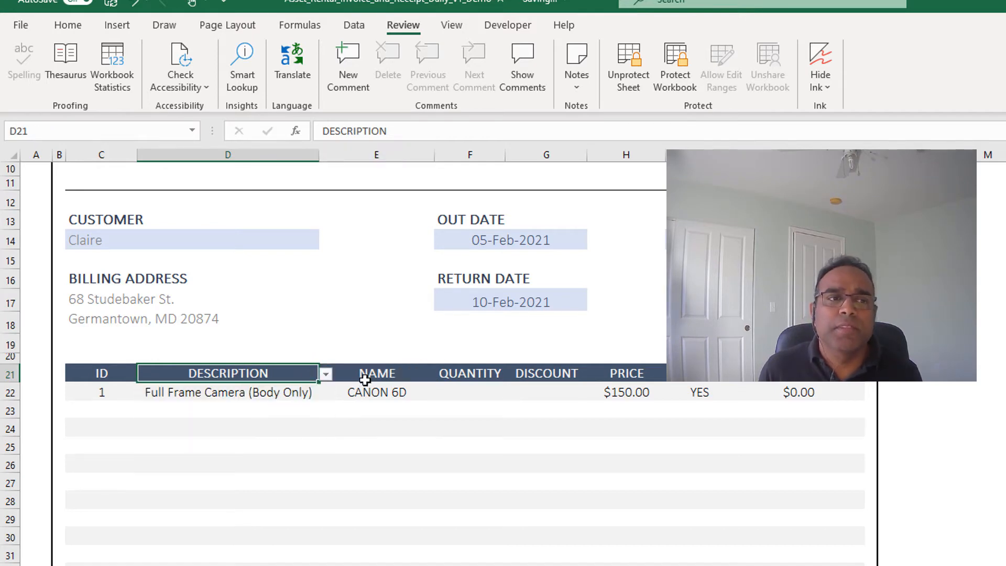
Enter a quantity of 1 and a discount of 10 for the full frame camera in the first item row.
click(469, 389)
text(1)
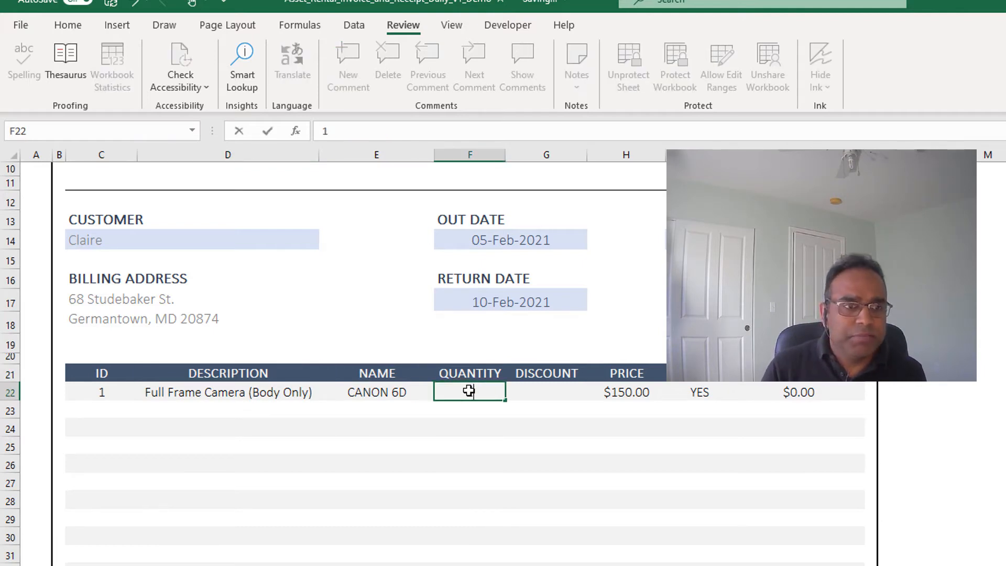
key(Tab)
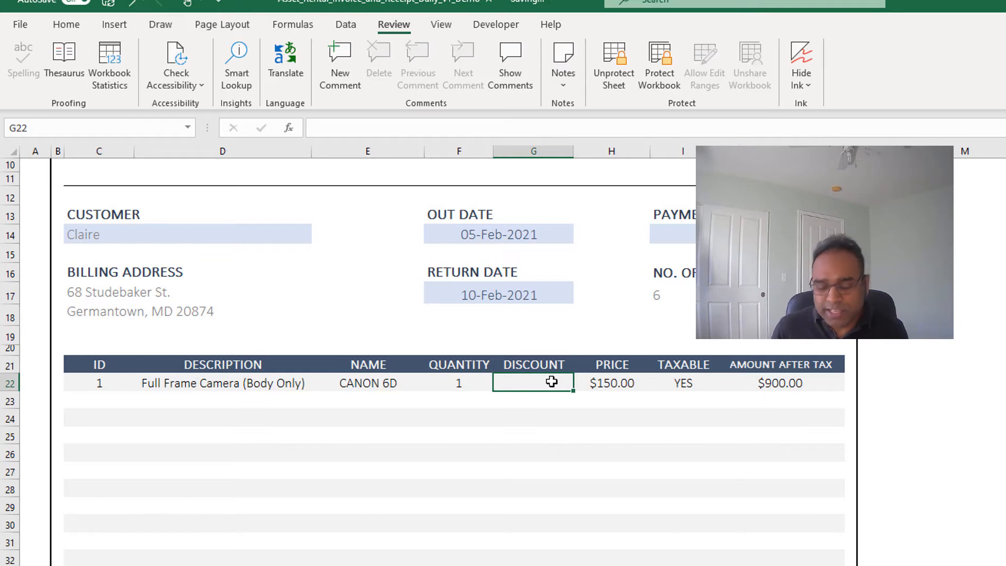
text(10)
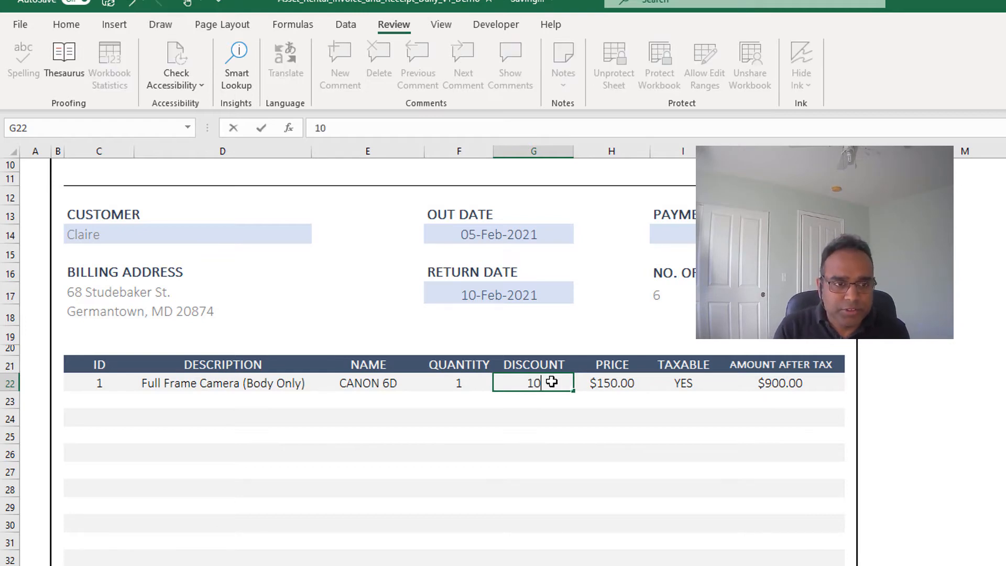
key(Return)
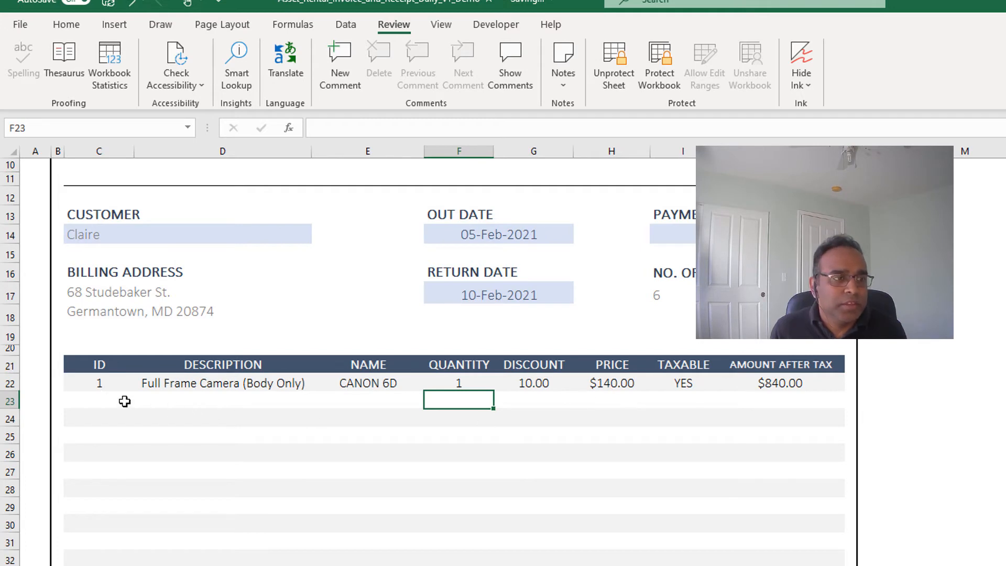
Add asset ID 2 to the second item row with a quantity of 1.
click(101, 399)
click(140, 401)
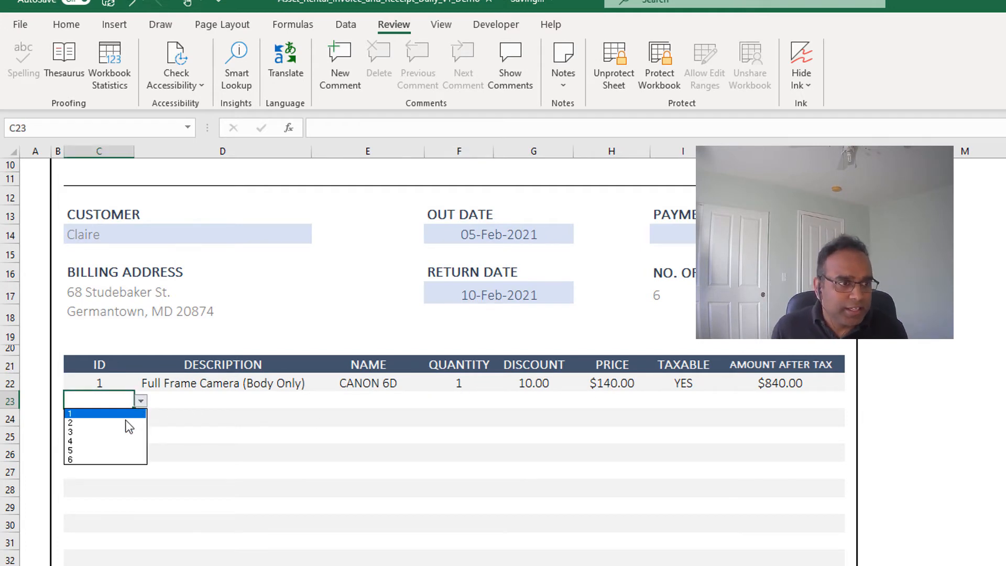
click(124, 422)
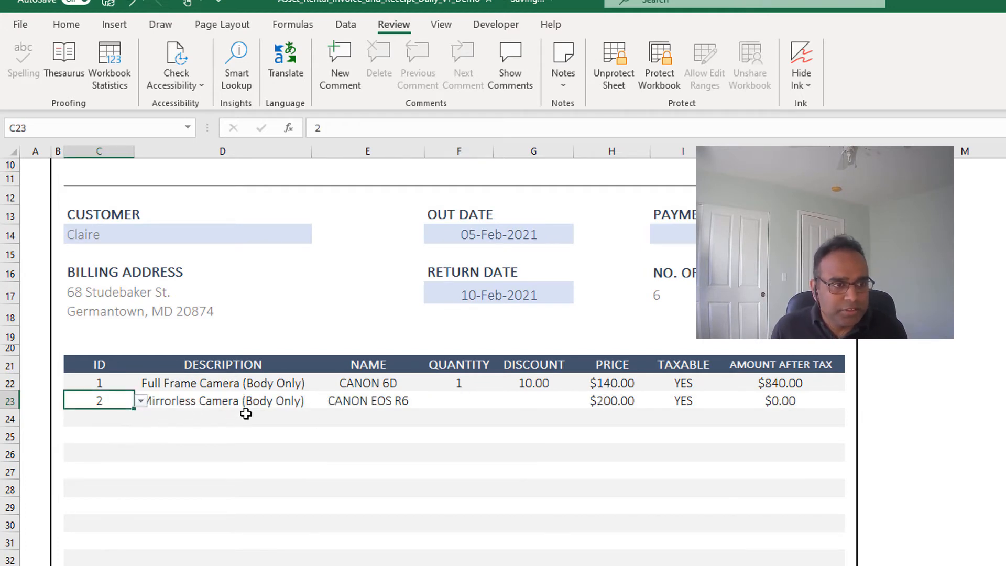
click(204, 400)
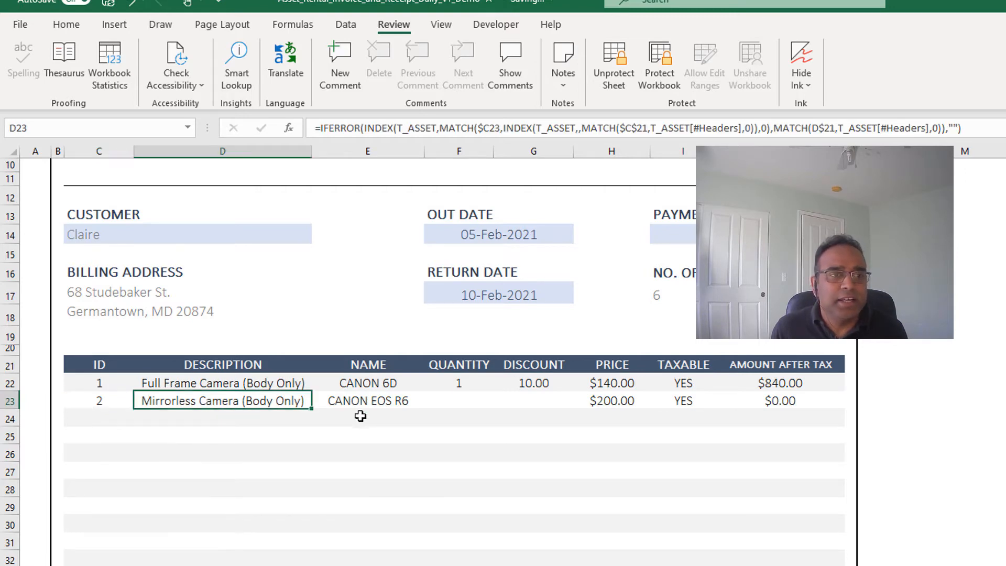
click(471, 401)
text(1)
key(Tab)
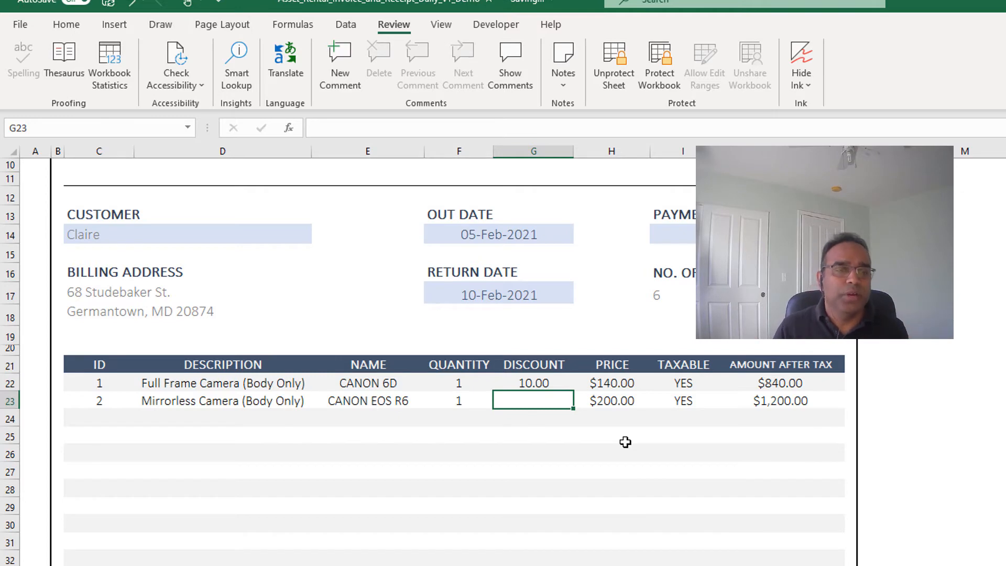
Set the invoice's tax rate to 10% in the totals section below the item table.
scroll(625, 442, down, 1)
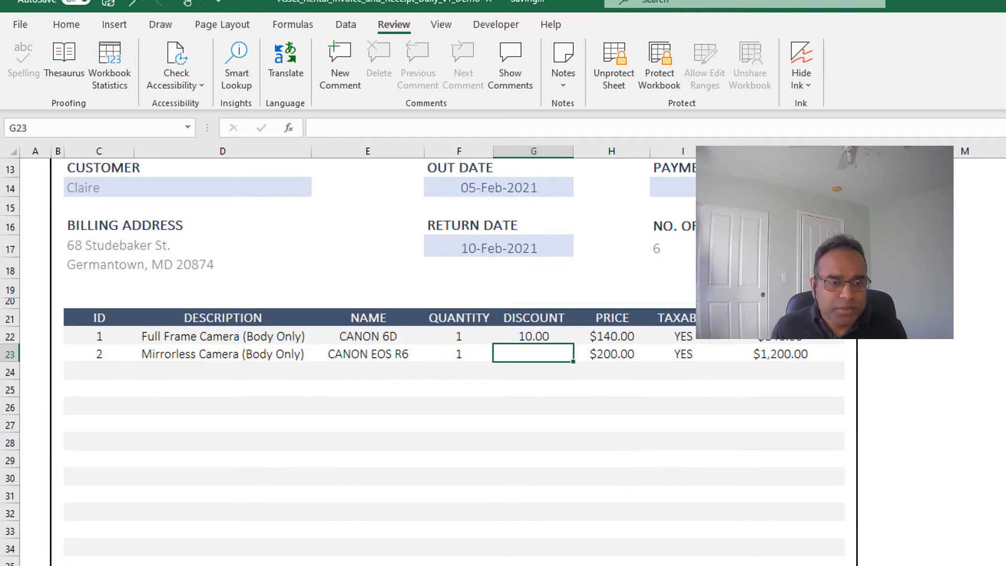
scroll(682, 562, up, 2)
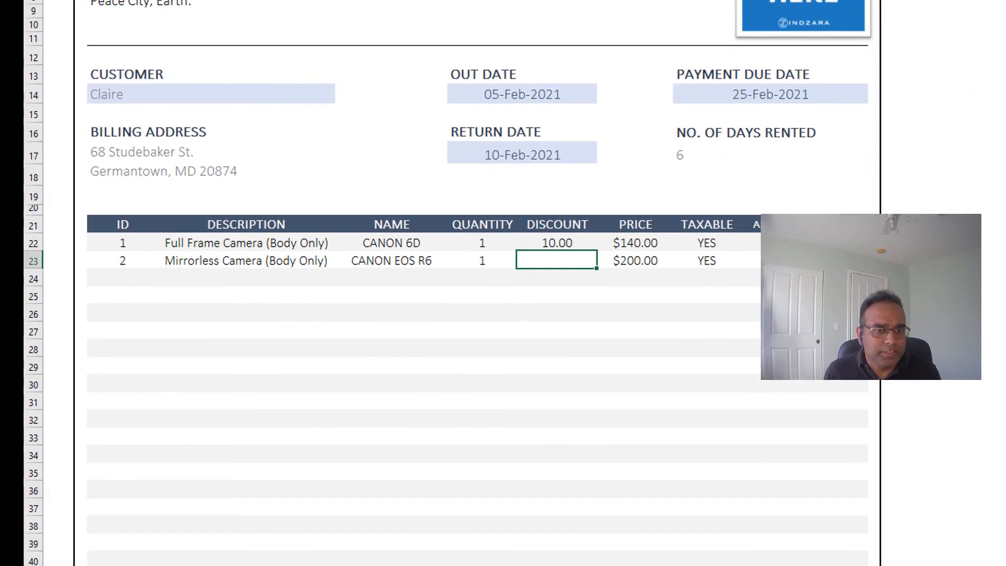
scroll(477, 283, down, 1)
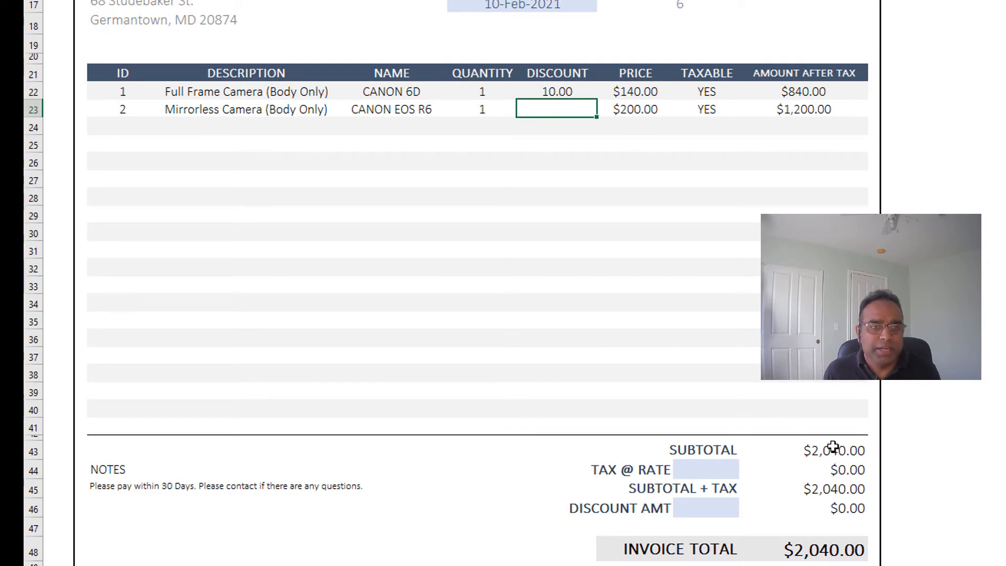
click(732, 469)
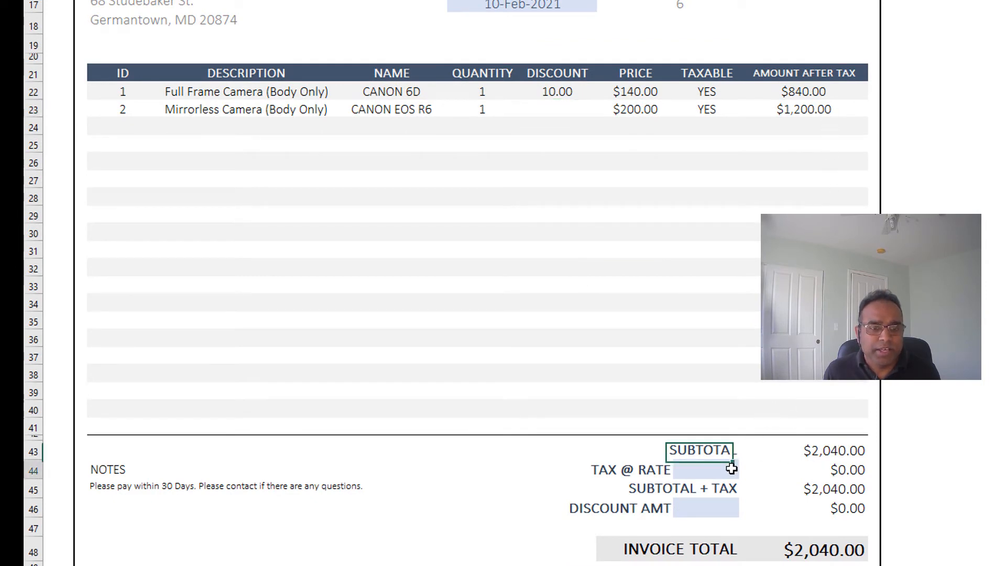
text(10)
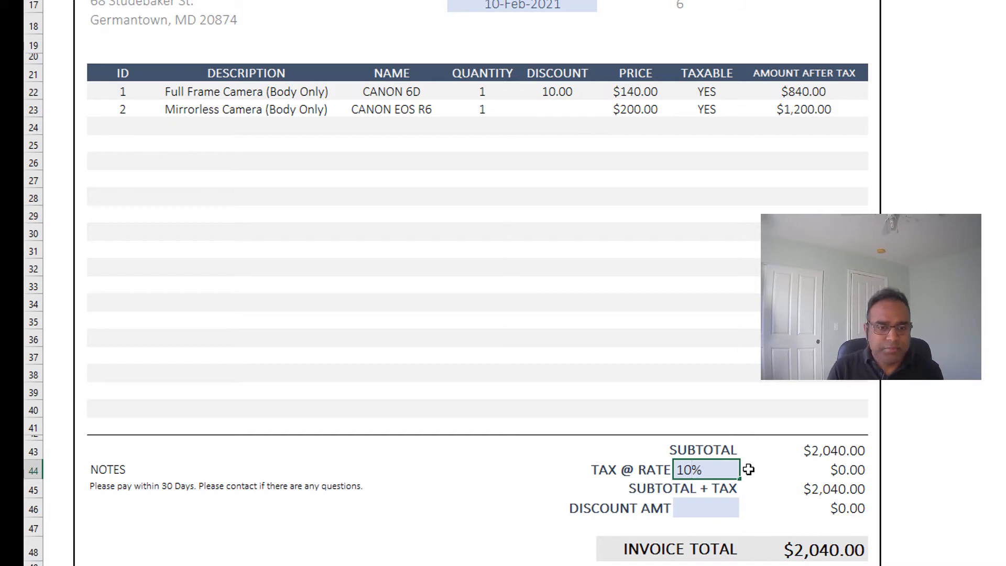
key(Return)
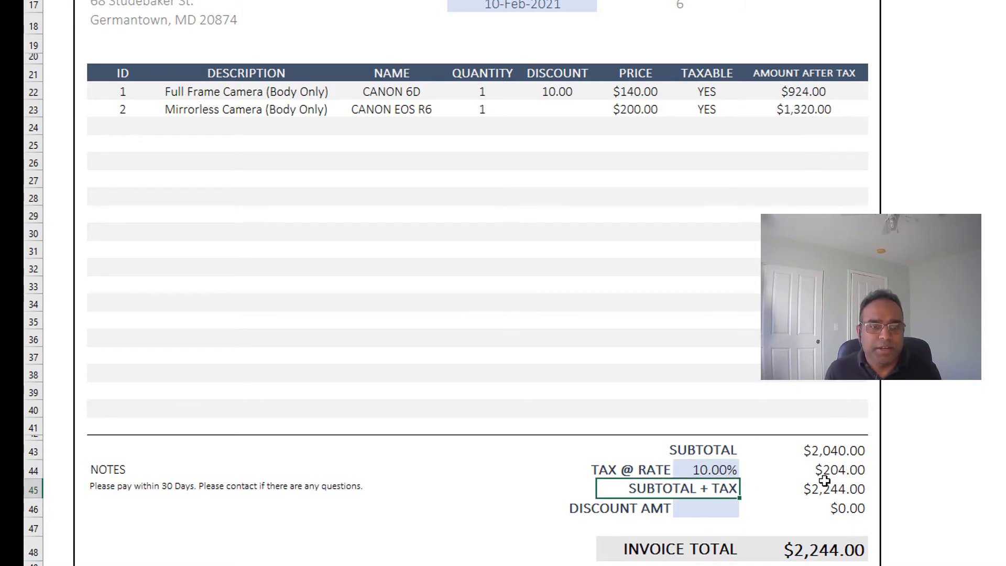
Switch the item table's amount column to AMOUNT BEFORE TAX and check the tax rate and tax amount in the totals.
click(853, 72)
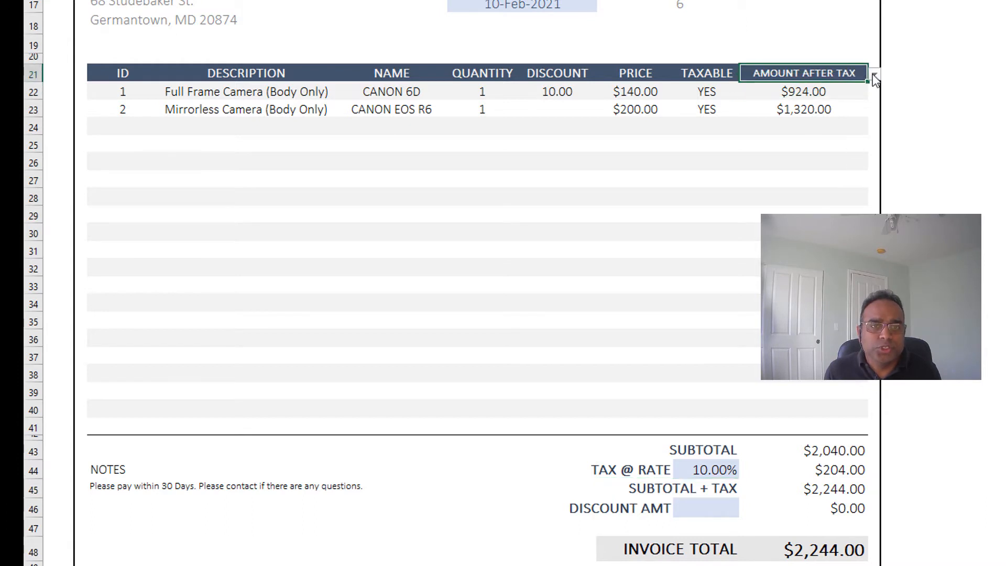
click(873, 75)
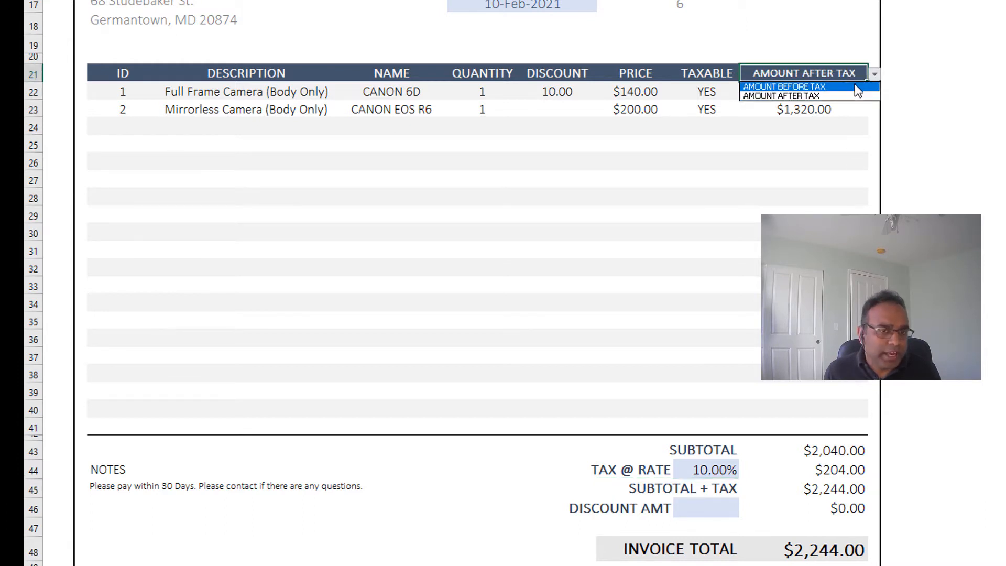
click(855, 86)
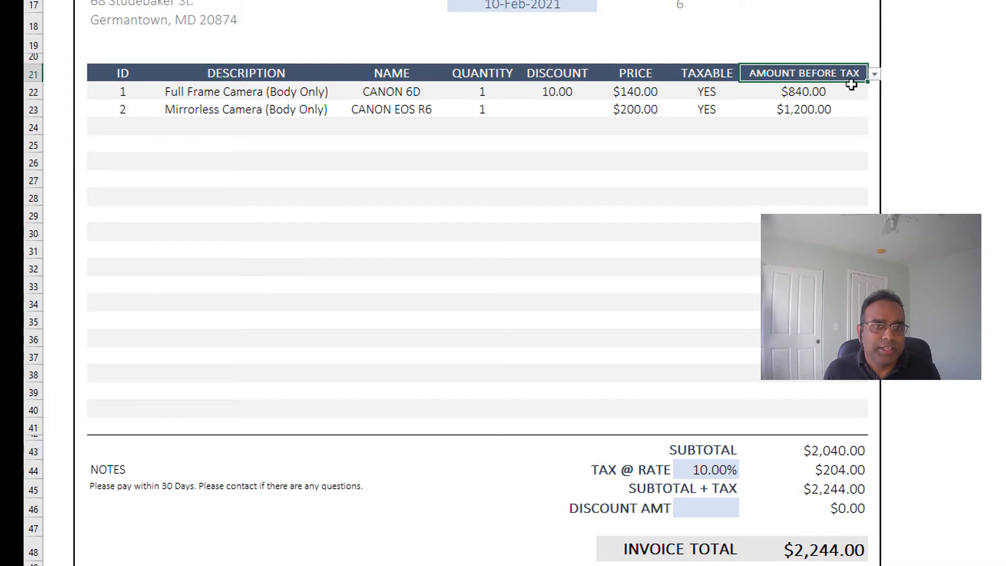
click(874, 74)
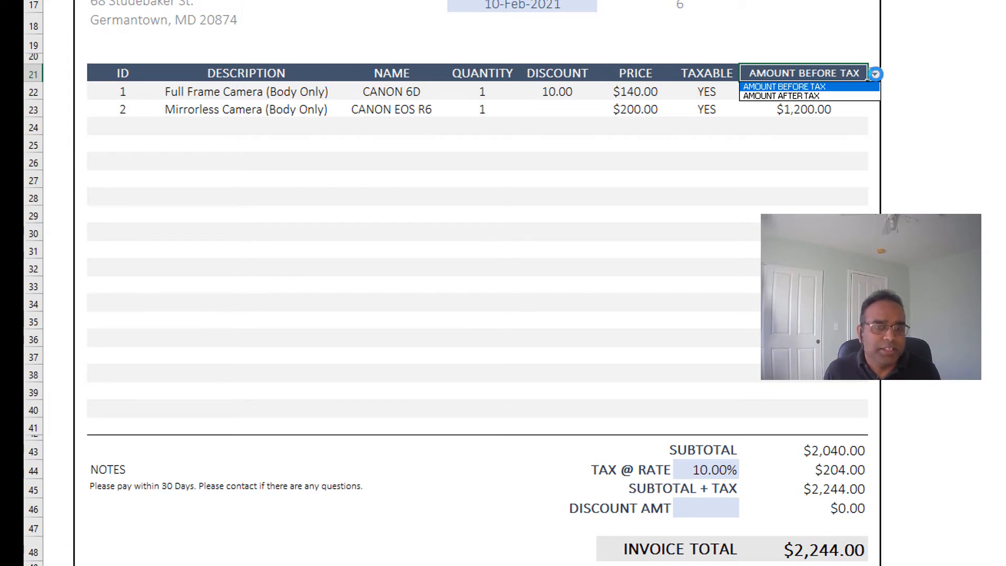
click(864, 87)
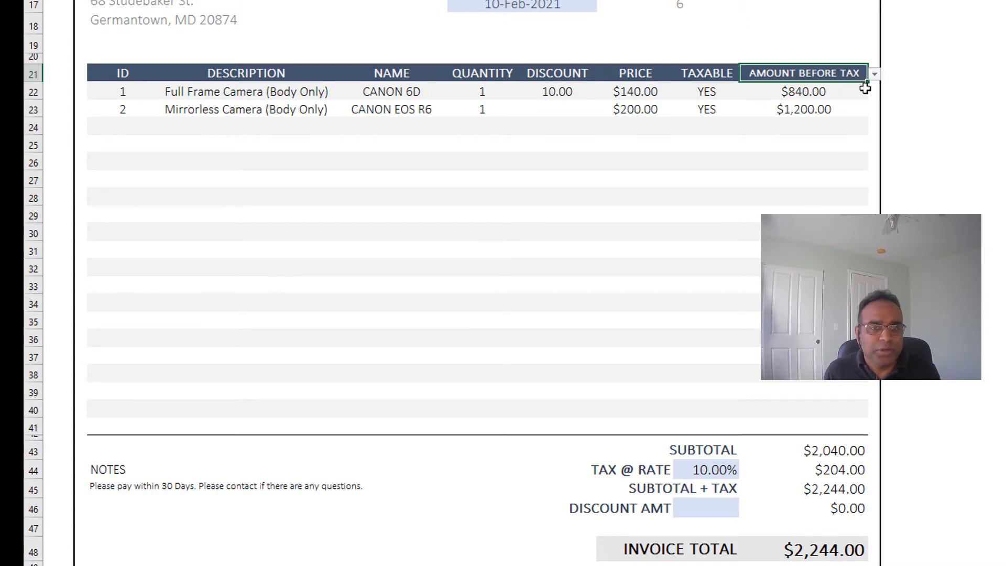
click(703, 470)
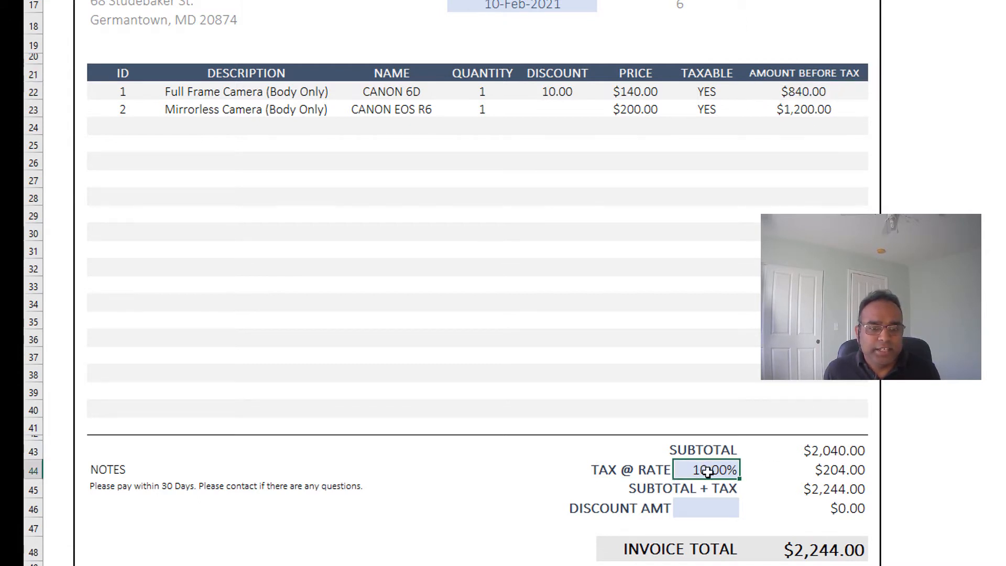
click(857, 473)
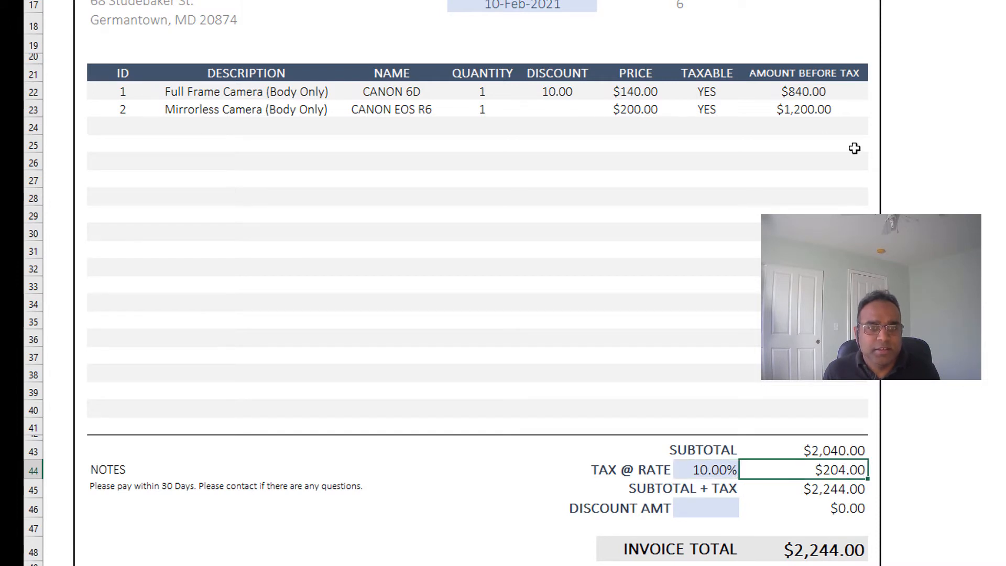
Compare the item amounts by switching the amount column to AMOUNT AFTER TAX and back to AMOUNT BEFORE TAX.
click(849, 74)
click(874, 75)
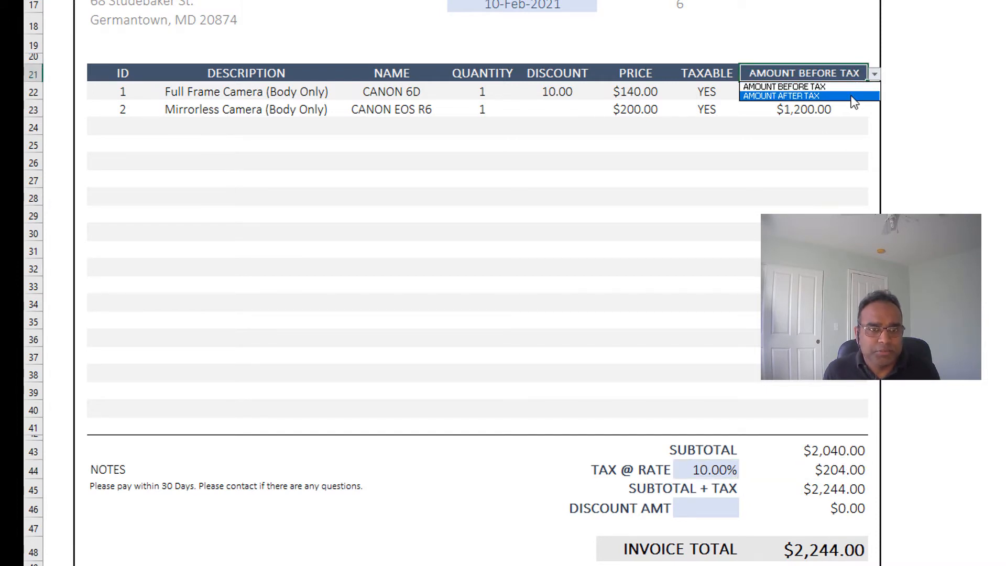
click(852, 97)
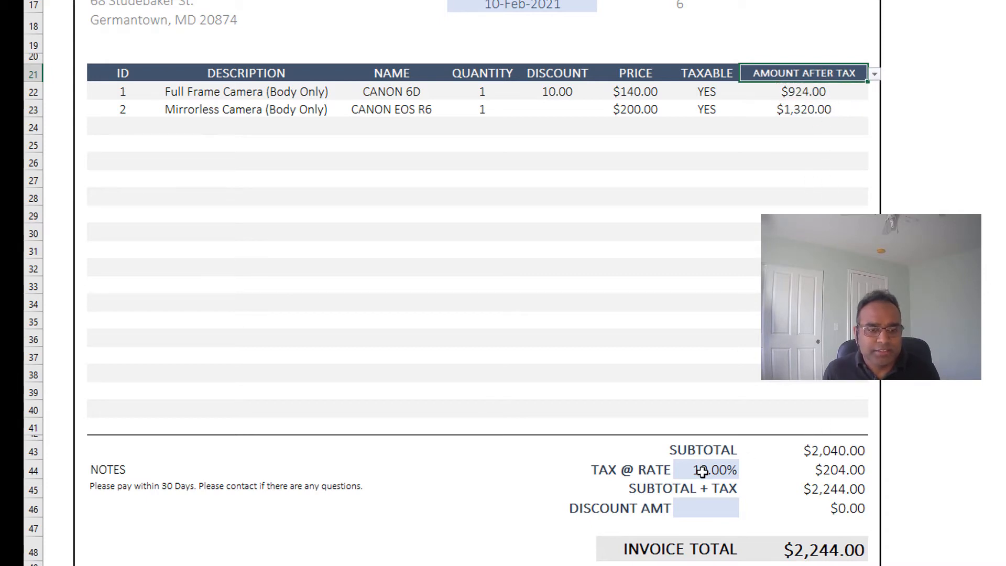
click(874, 74)
click(859, 86)
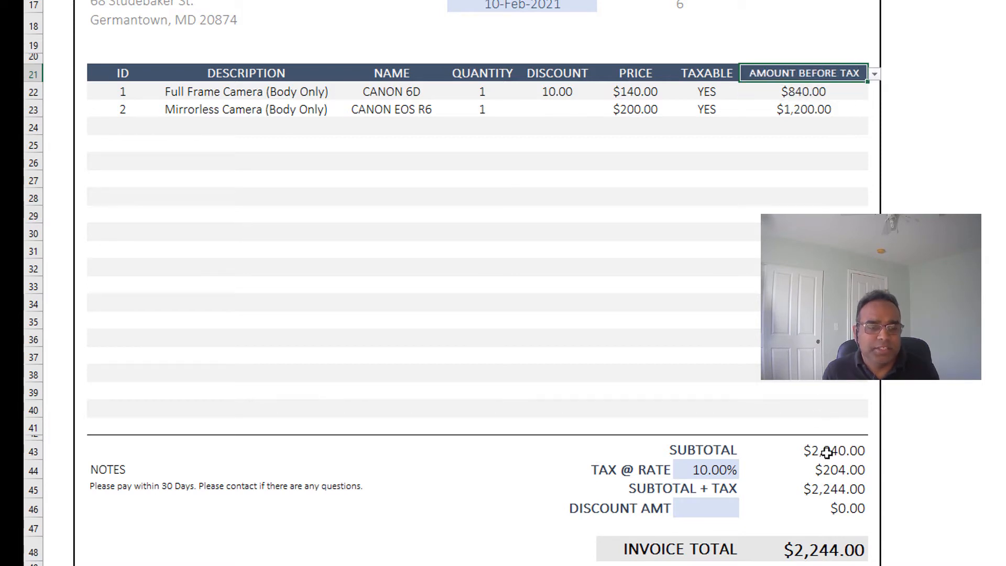
Review the tax amount and the subtotal with tax, and set the invoice's discount amount to 44.
click(833, 473)
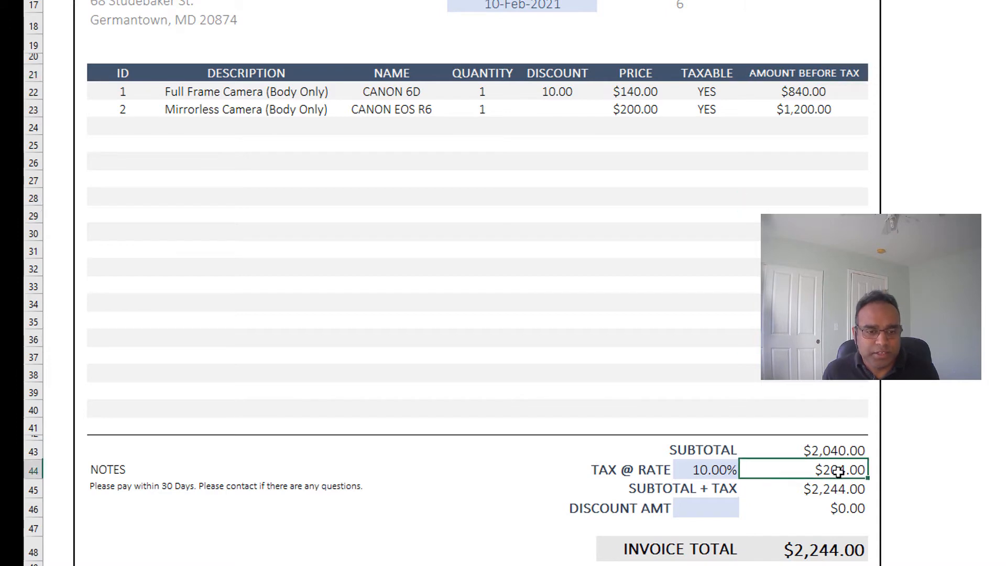
click(821, 492)
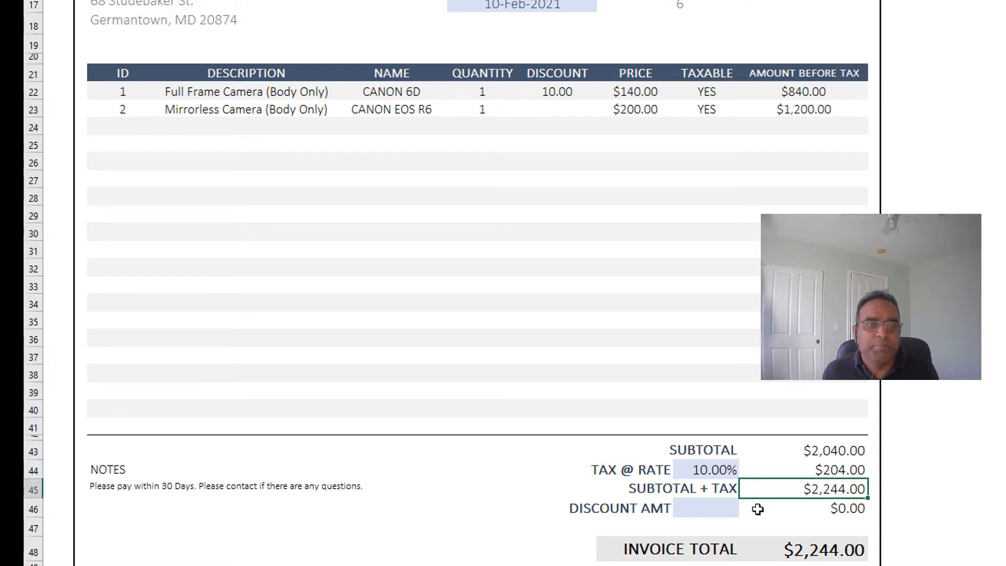
click(717, 509)
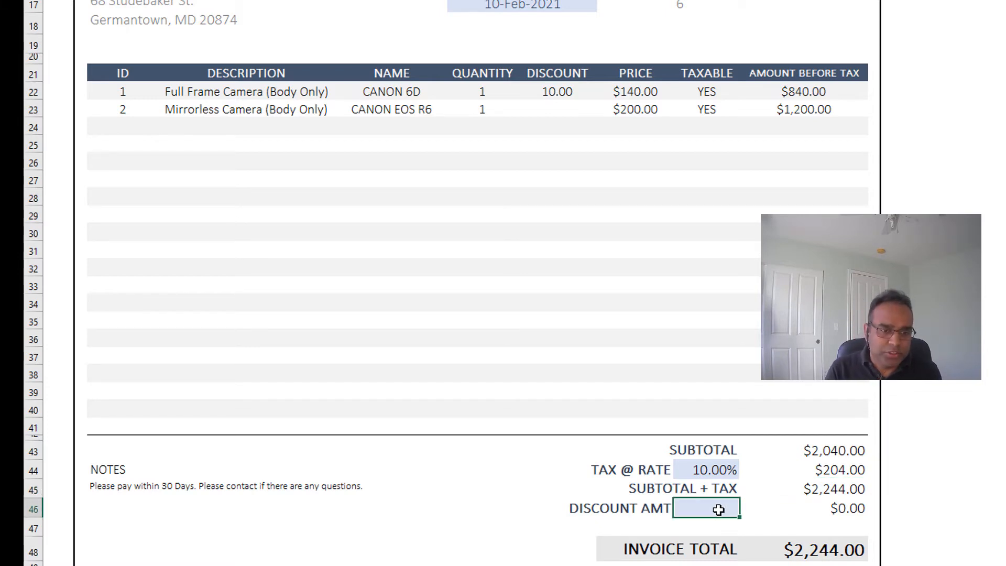
text(44)
key(Return)
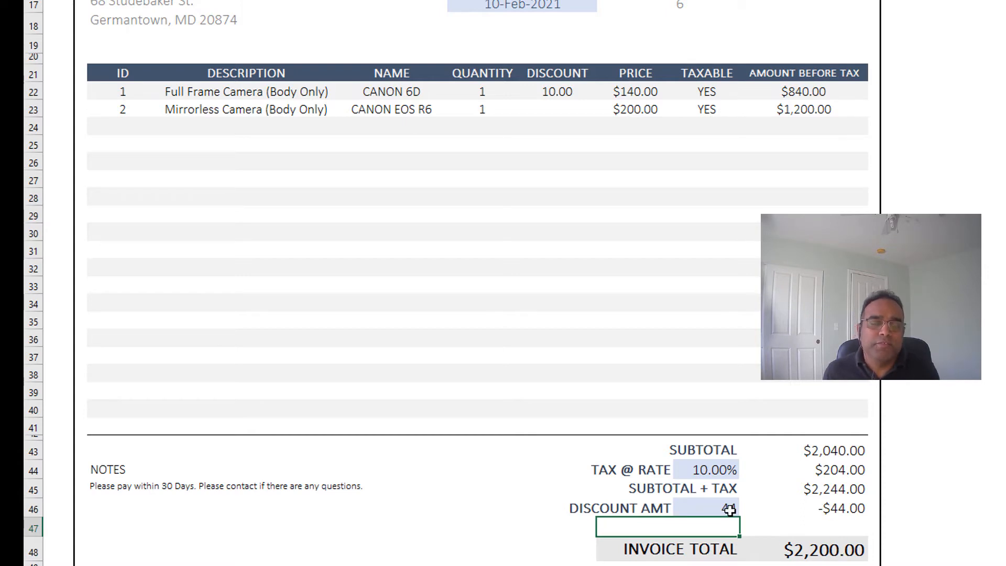
Check the available discount types and set the invoice's discount value to 0.1 in the totals section.
click(729, 509)
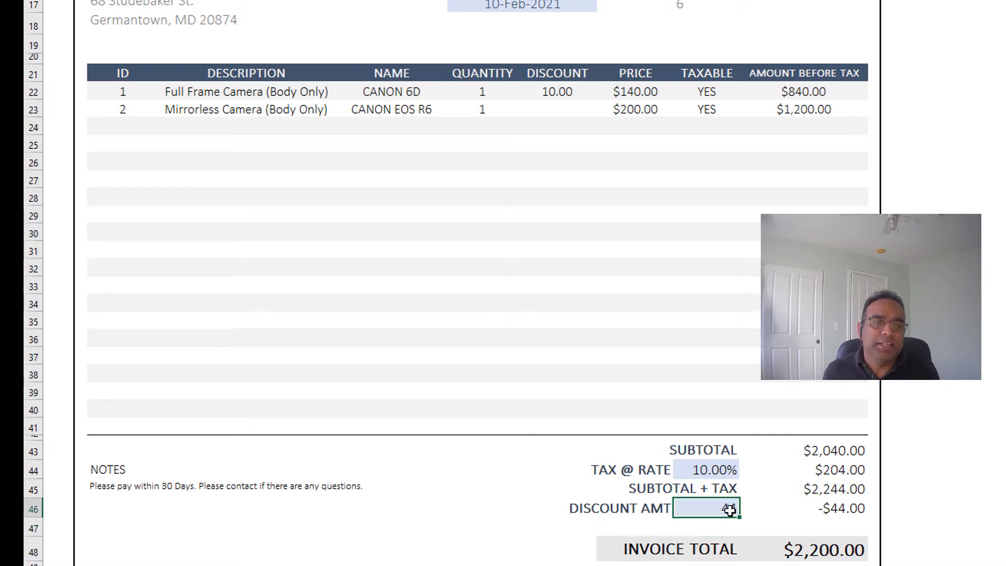
click(672, 508)
click(678, 510)
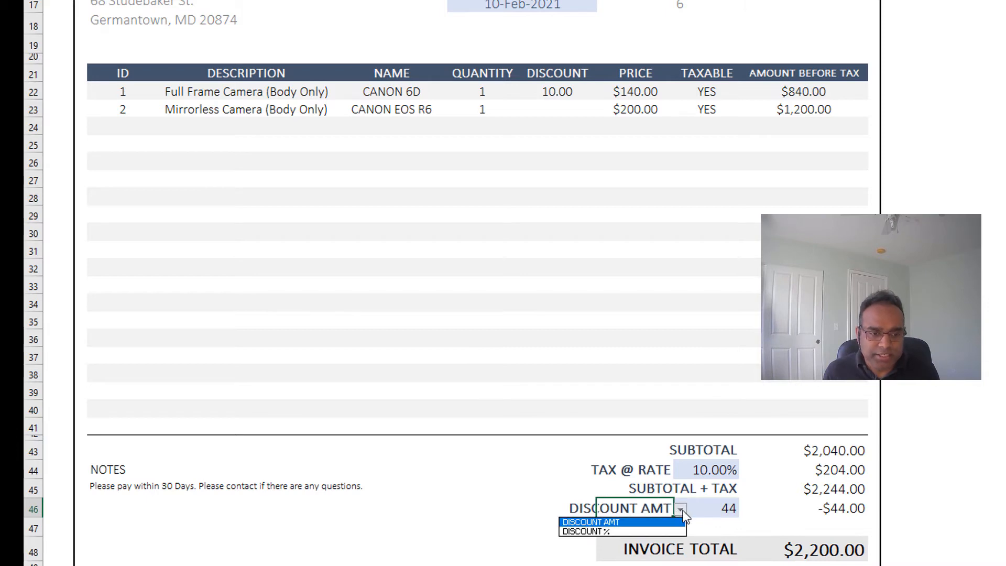
click(718, 508)
click(717, 506)
key(F2)
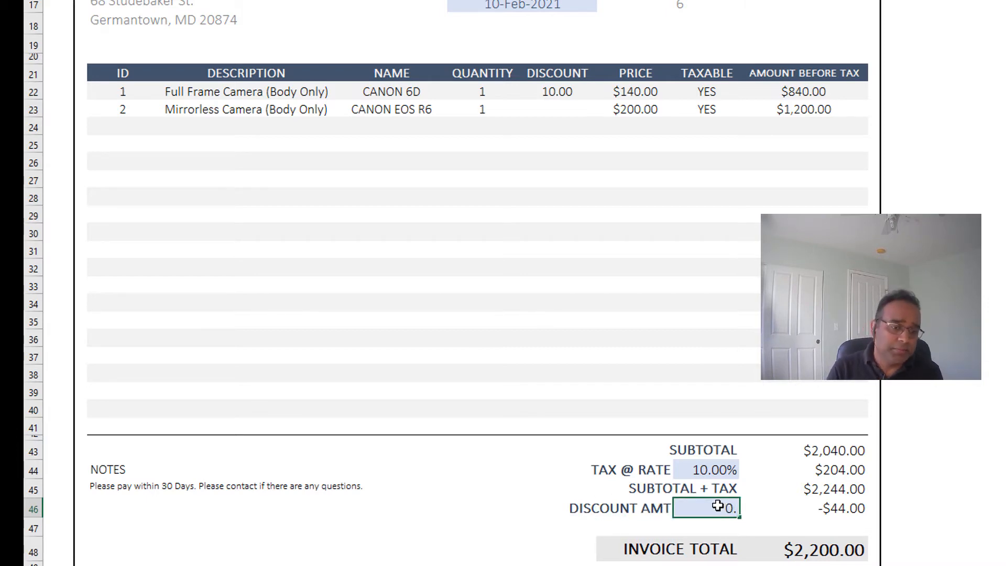
text(1)
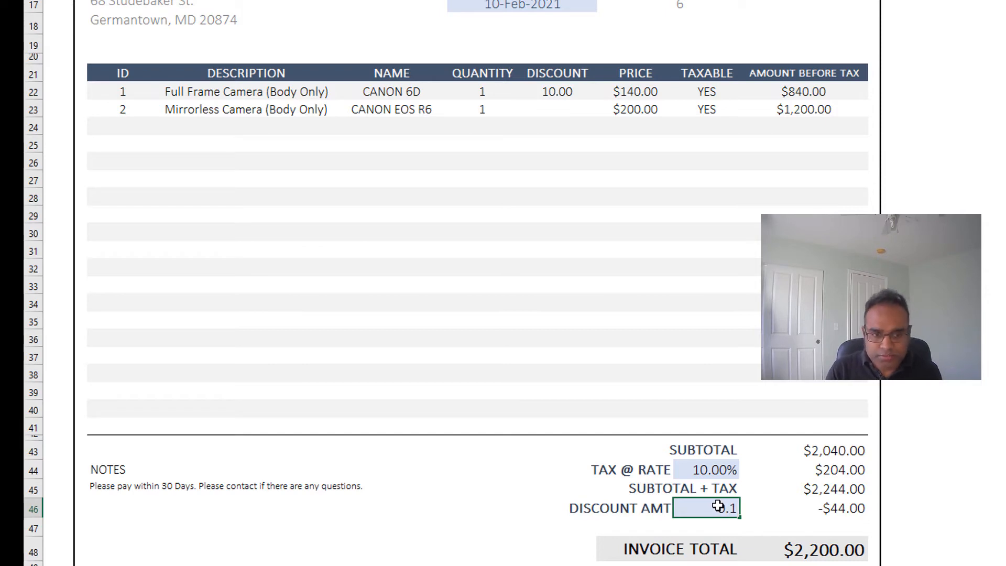
key(Return)
Switch the invoice's discount type to DISCOUNT % in the totals section.
click(669, 507)
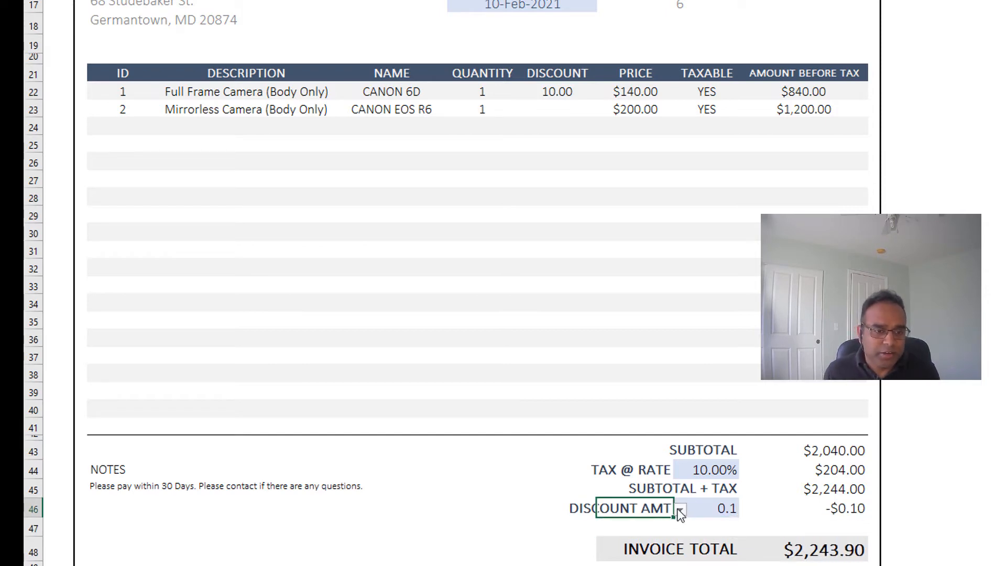
click(680, 510)
click(654, 527)
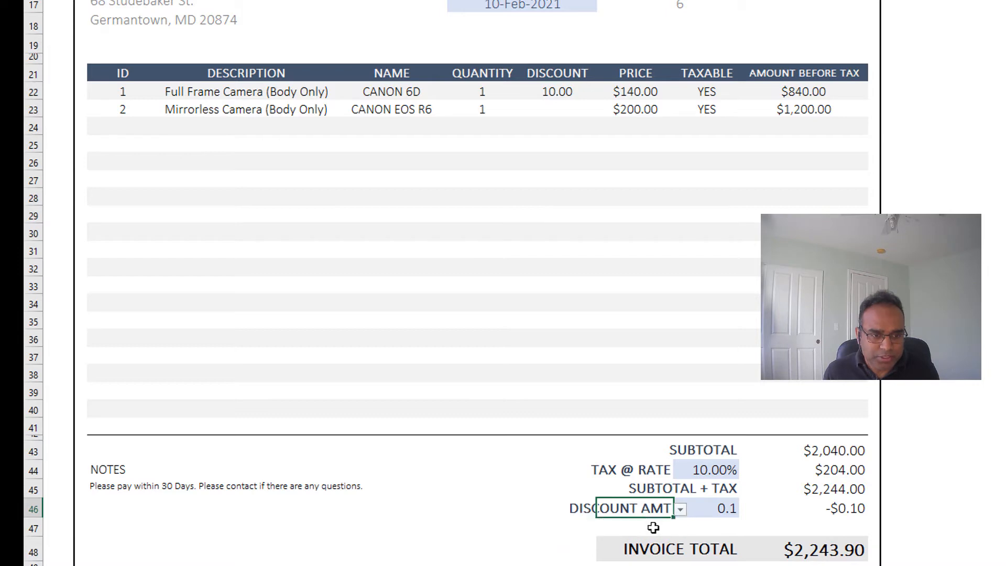
click(769, 526)
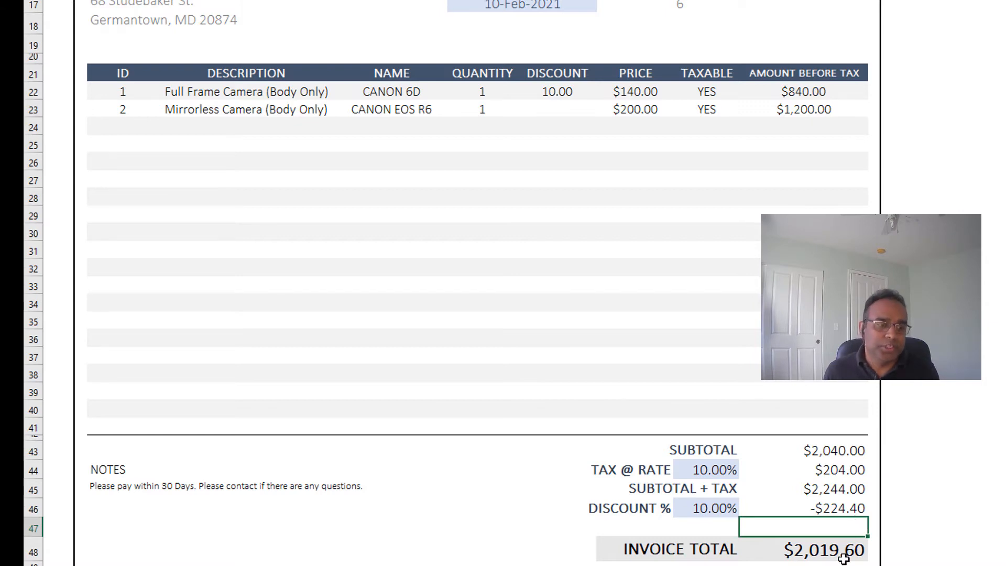
Review the invoice total, footer contact details, item rows and header information across the whole invoice.
scroll(844, 559, down, 1)
scroll(689, 518, down, 1)
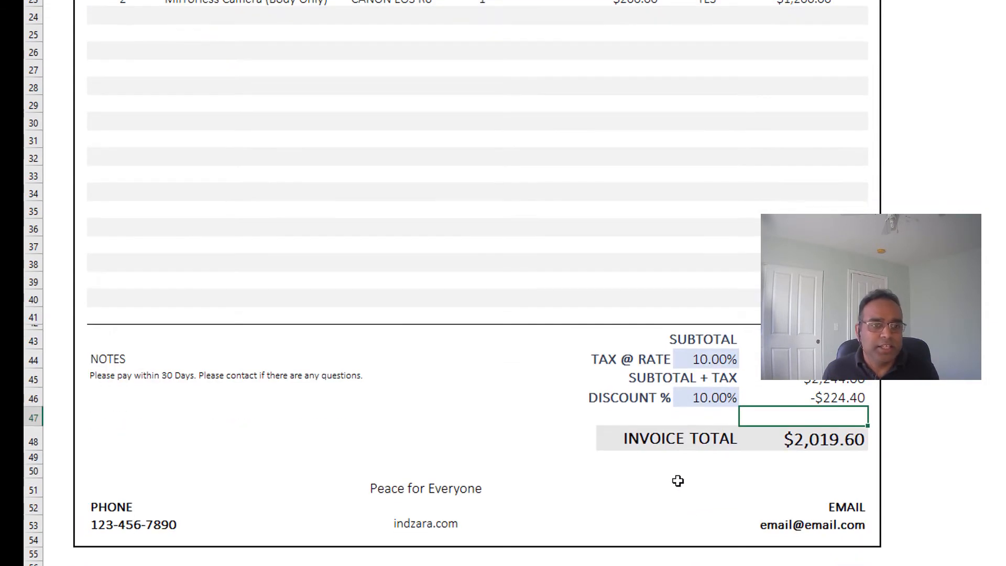
scroll(678, 481, up, 3)
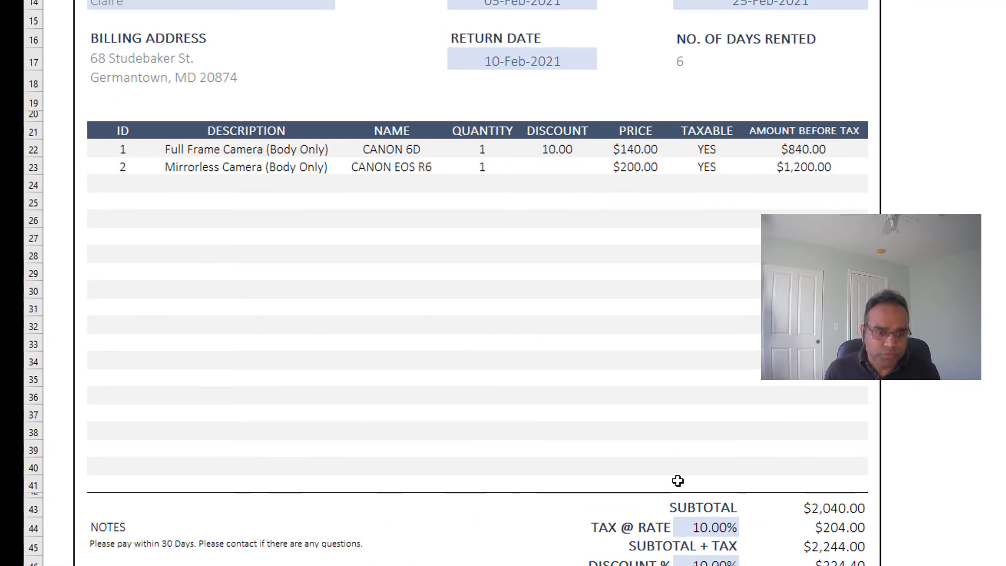
scroll(677, 481, up, 1)
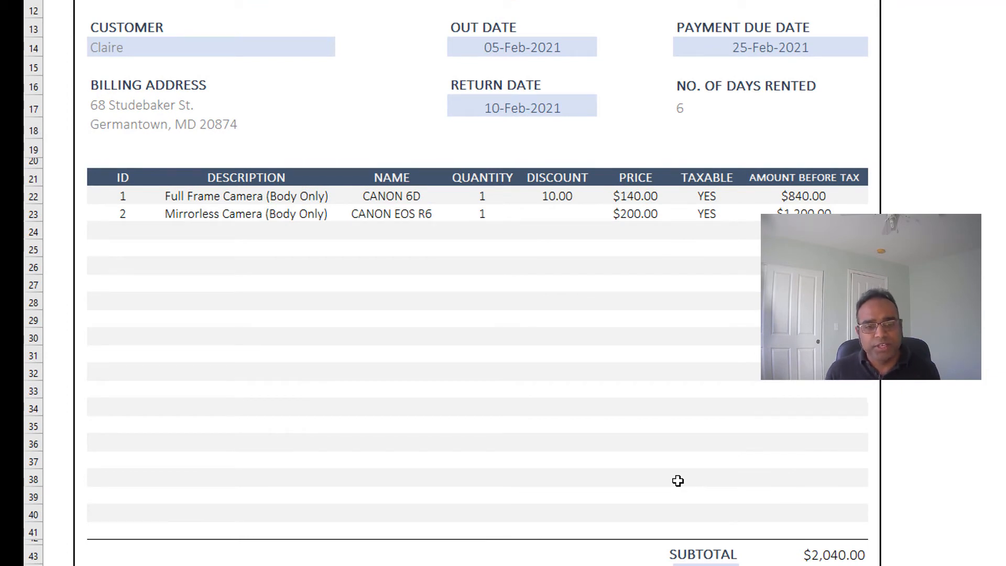
scroll(678, 480, down, 1)
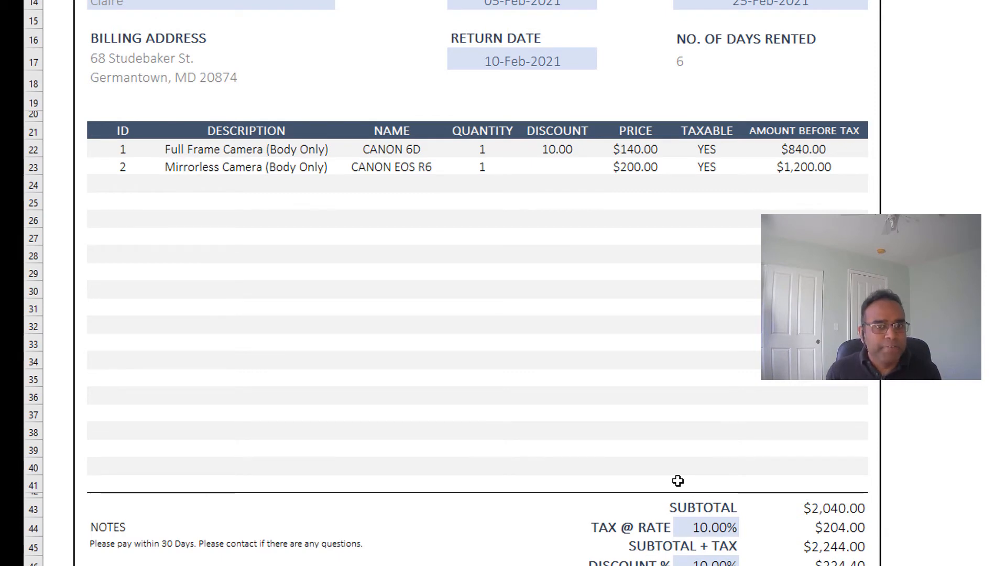
scroll(678, 480, up, 1)
scroll(638, 257, up, 1)
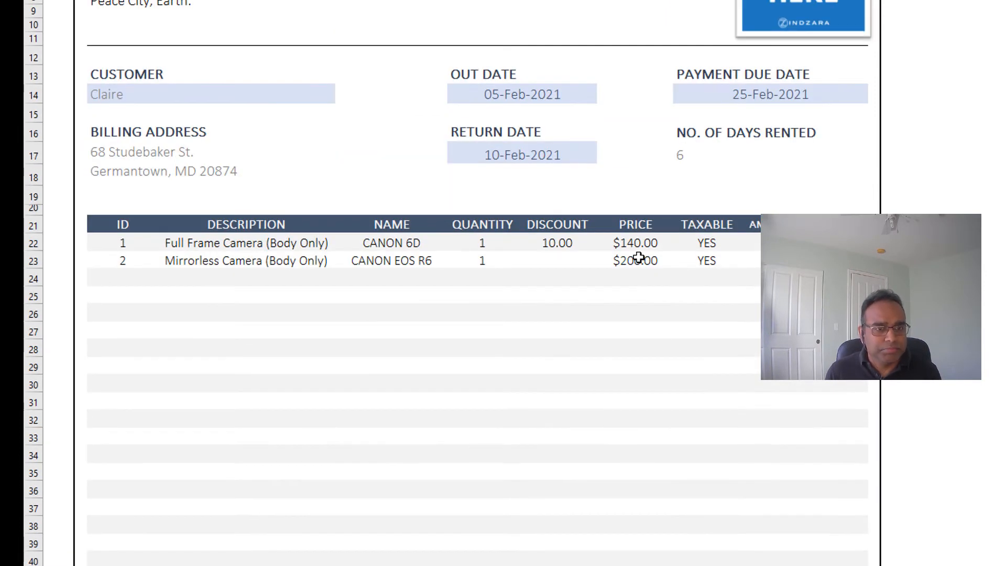
scroll(650, 258, up, 2)
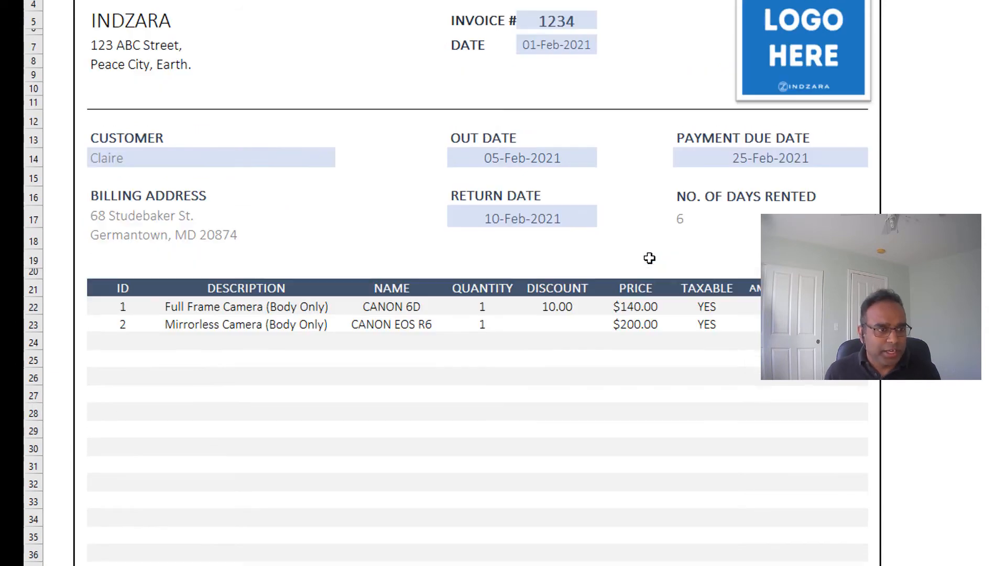
Change the item table's DESCRIPTION column to NAME and the existing NAME column before QUANTITY to UNIT.
click(320, 296)
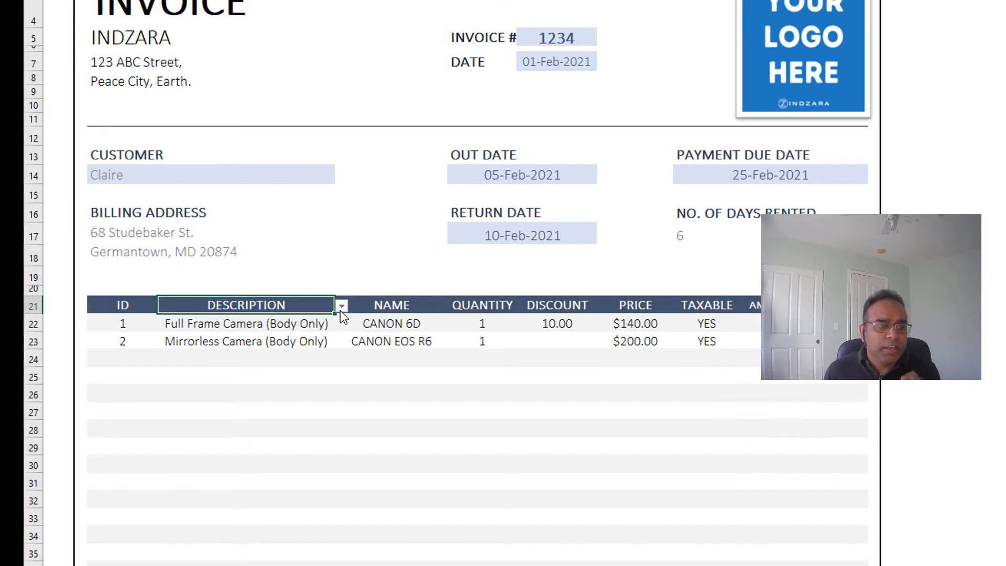
click(340, 308)
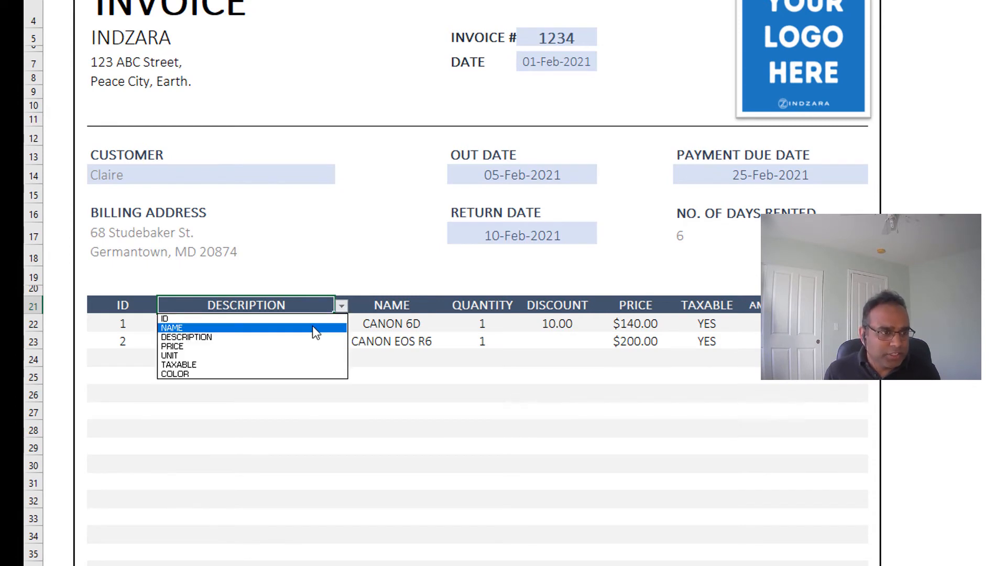
click(314, 328)
click(393, 305)
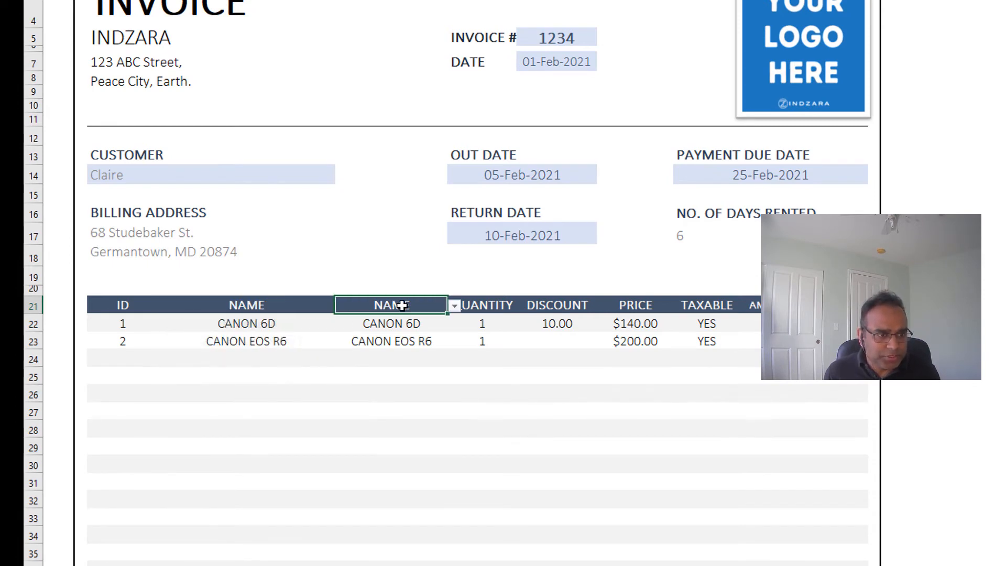
click(452, 305)
key(Escape)
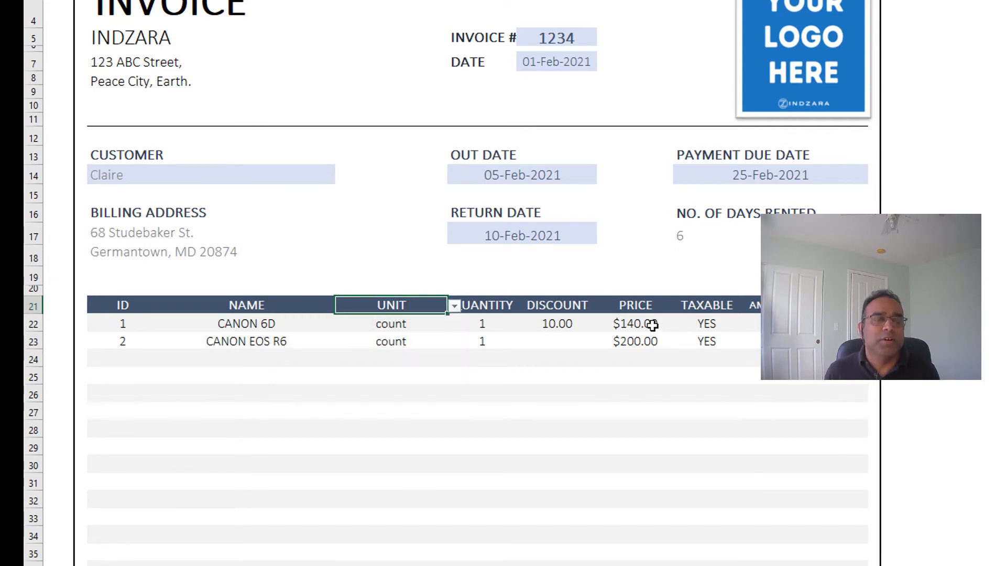
click(367, 331)
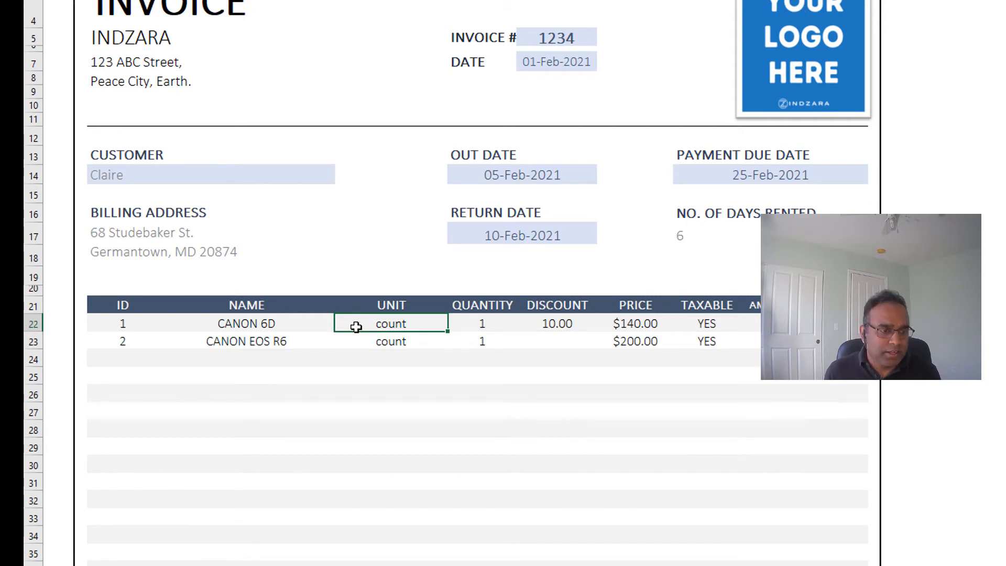
drag(356, 327, 112, 304)
Switch the item table's ID column to NAME and choose CANON EOS R6 in its first row.
click(112, 303)
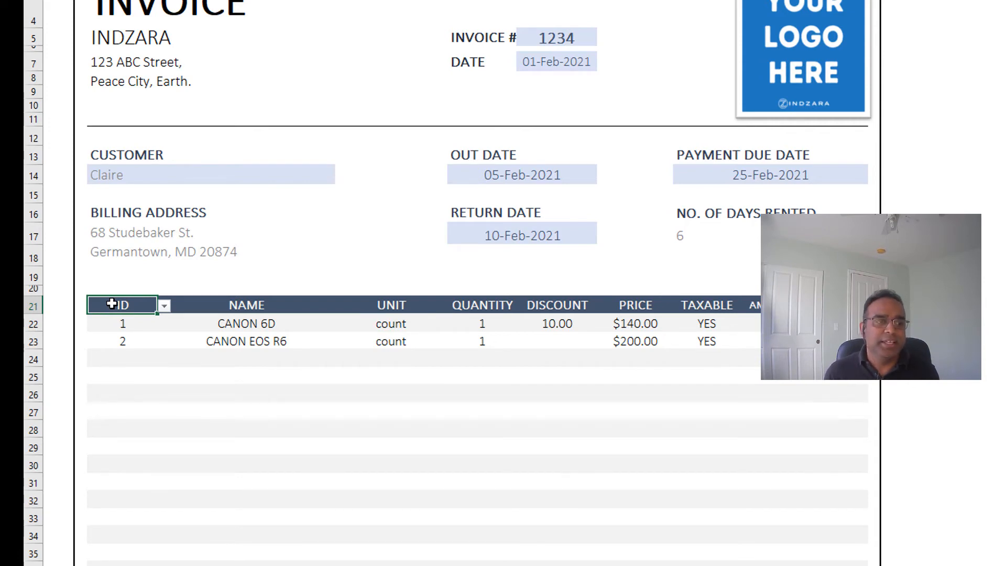
click(164, 308)
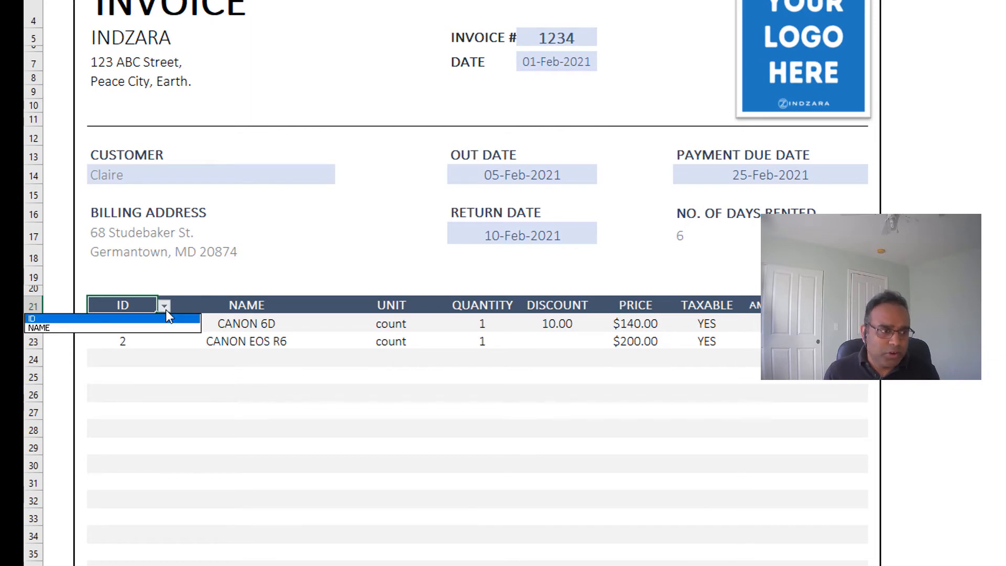
click(164, 328)
click(149, 326)
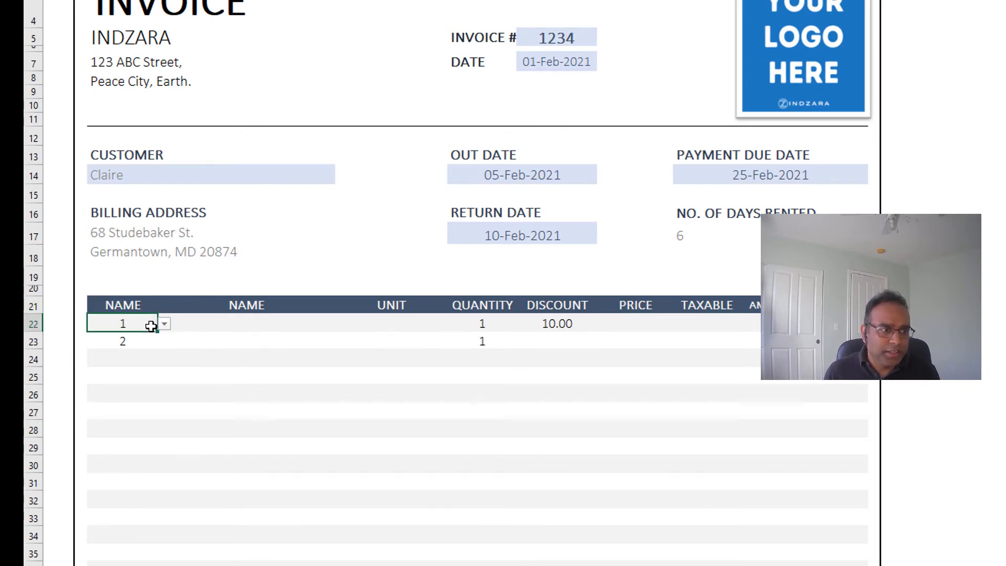
click(164, 324)
click(148, 347)
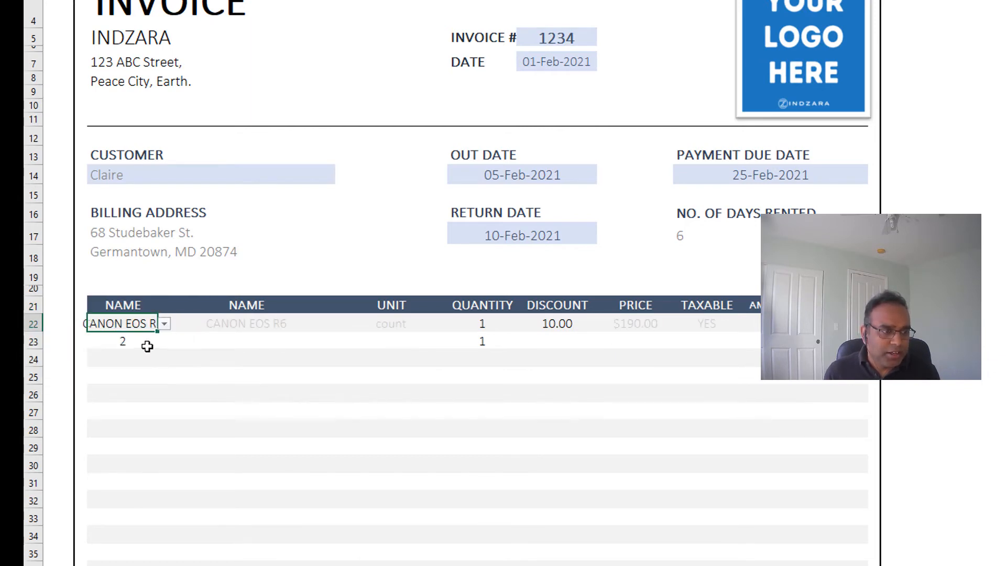
Choose SONY 70-200MM as the asset in the second row of the item table.
click(147, 342)
click(164, 341)
click(144, 366)
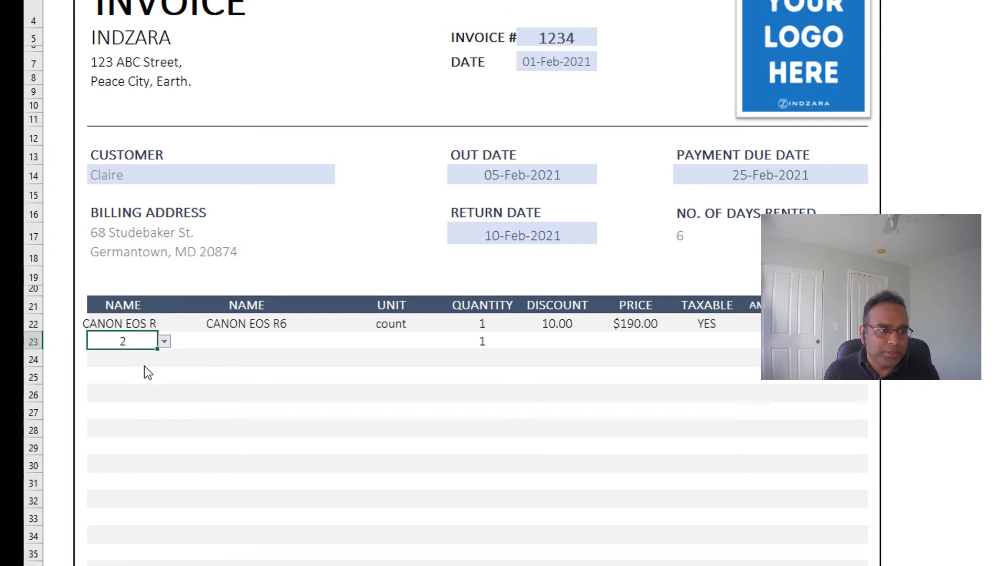
click(165, 341)
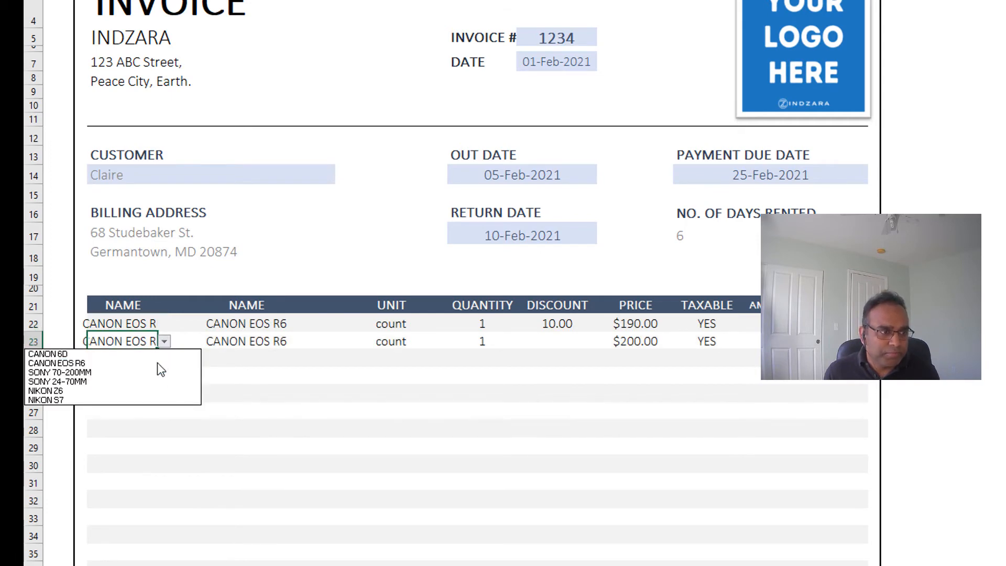
click(157, 373)
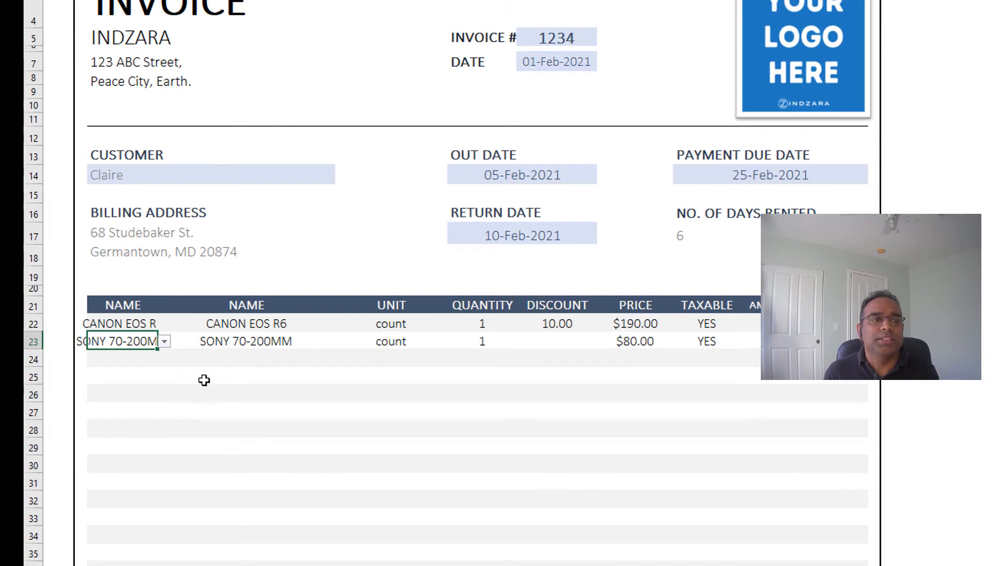
Change the item table's second column from NAME to DESCRIPTION.
click(278, 306)
click(341, 306)
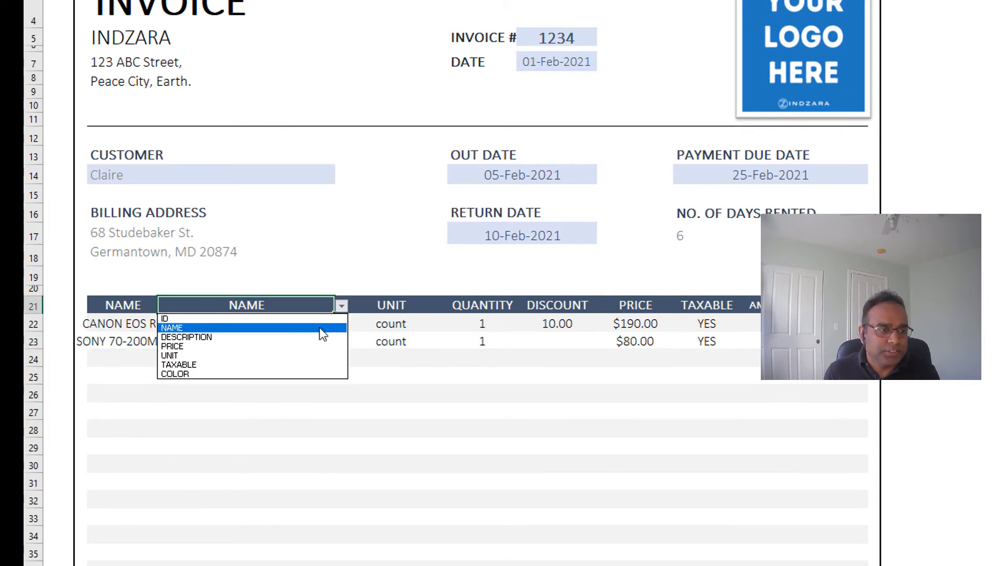
click(315, 338)
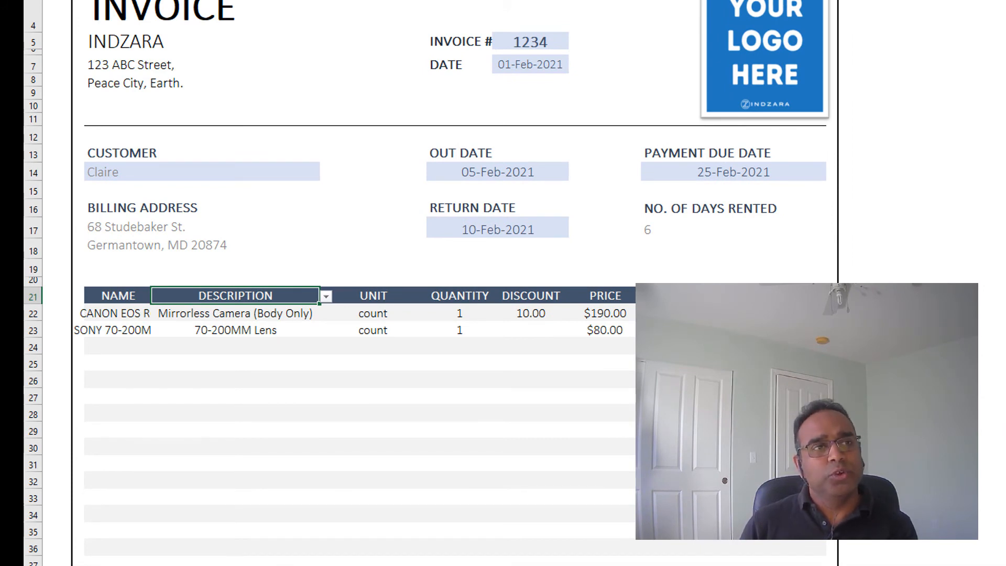
Create a copy of the INVOICE sheet in the same workbook and place the copy after the original.
click(527, 44)
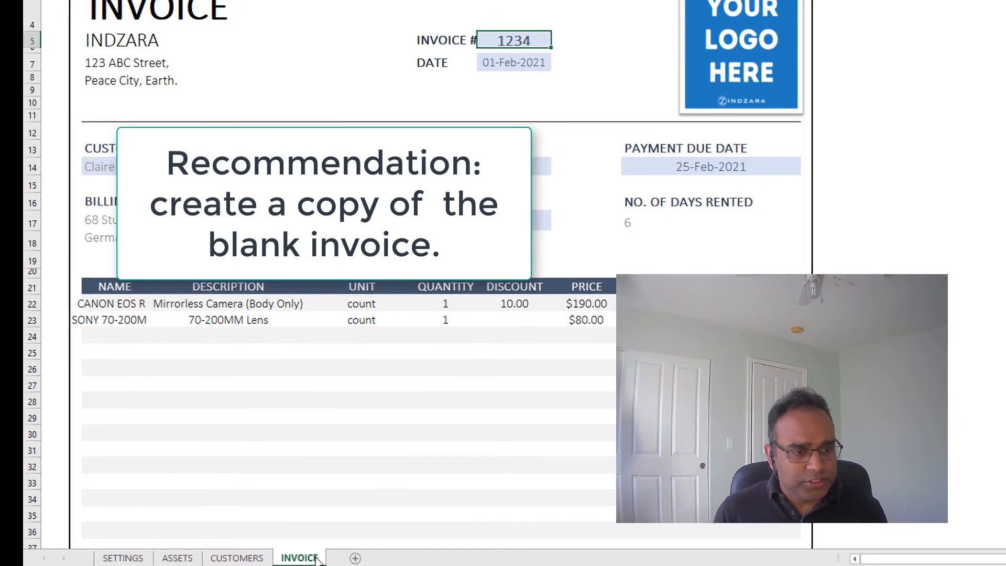
right_click(317, 558)
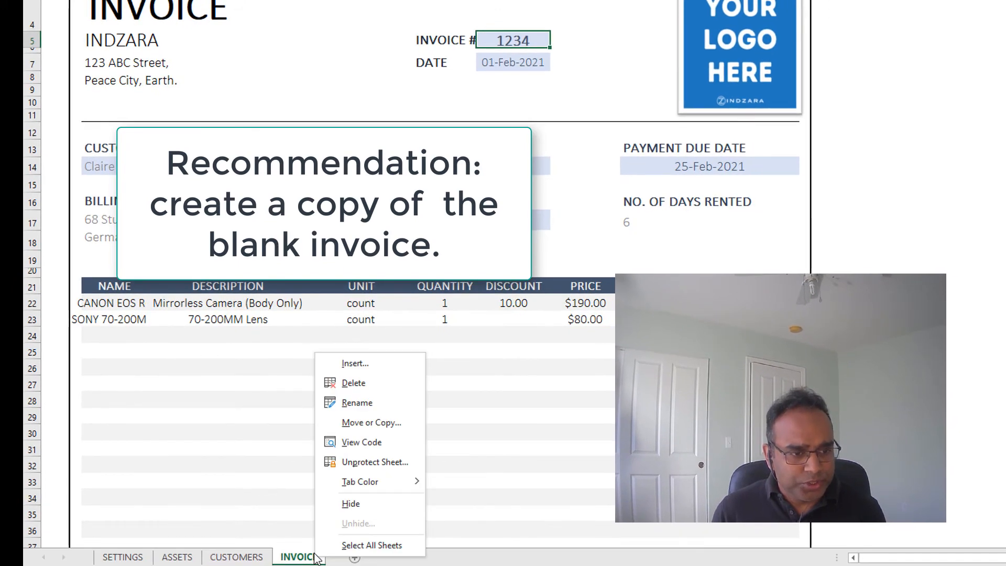
click(372, 428)
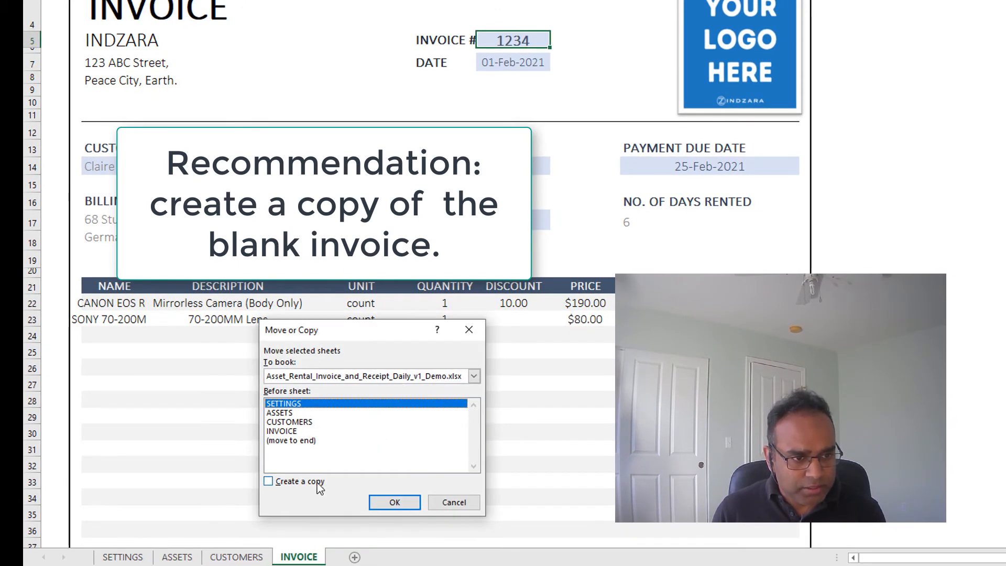
click(316, 482)
click(385, 502)
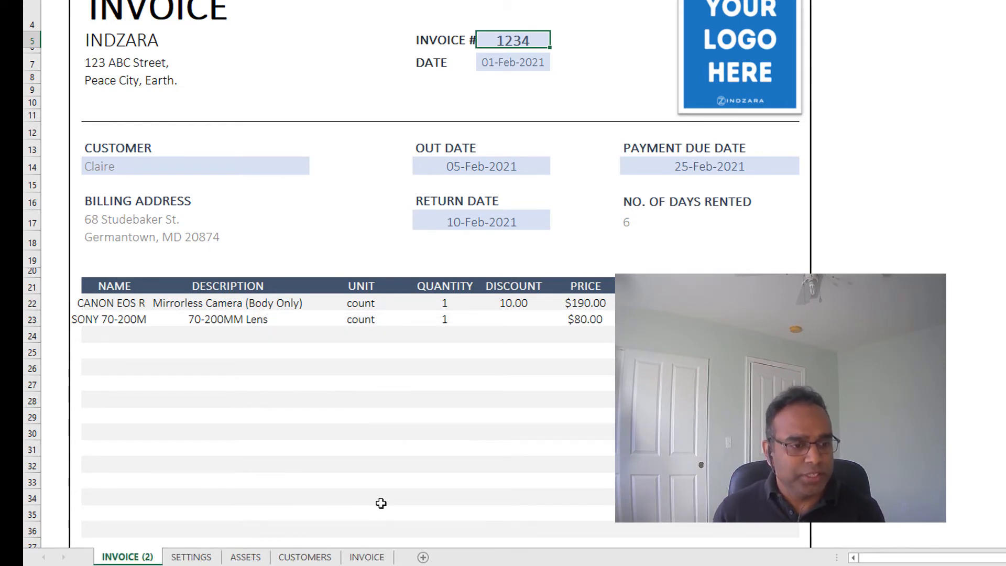
drag(155, 556, 381, 562)
right_click(369, 560)
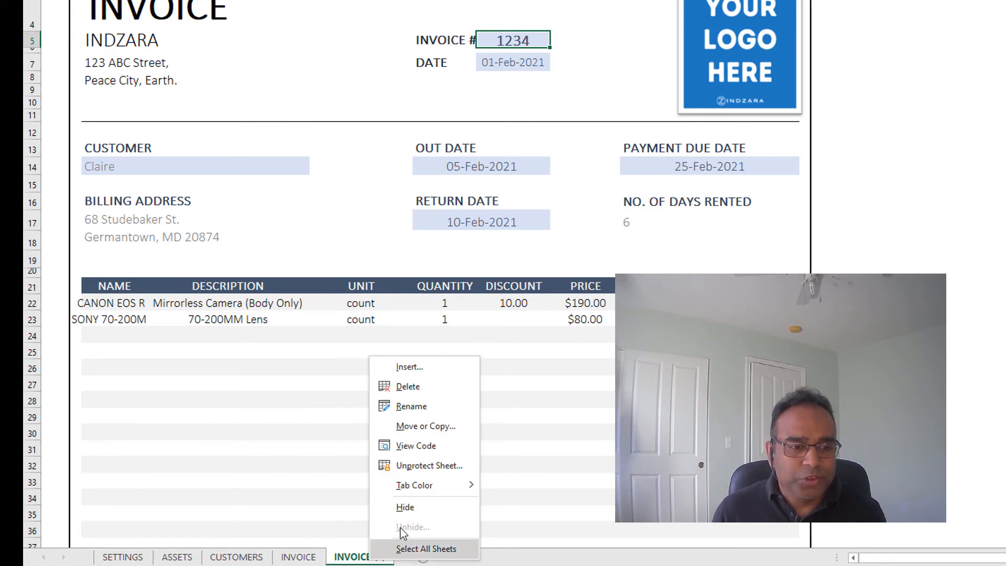
click(417, 430)
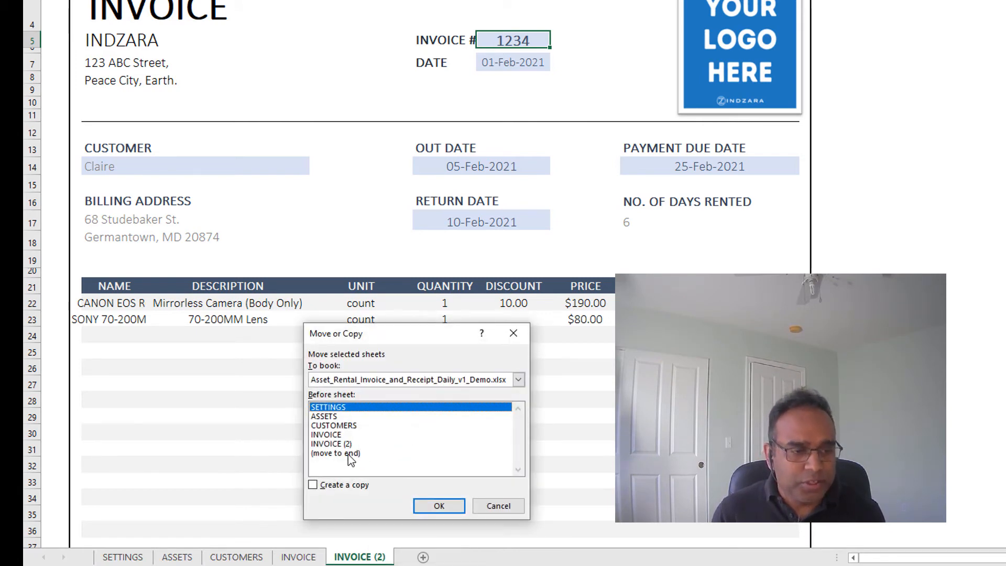
click(498, 505)
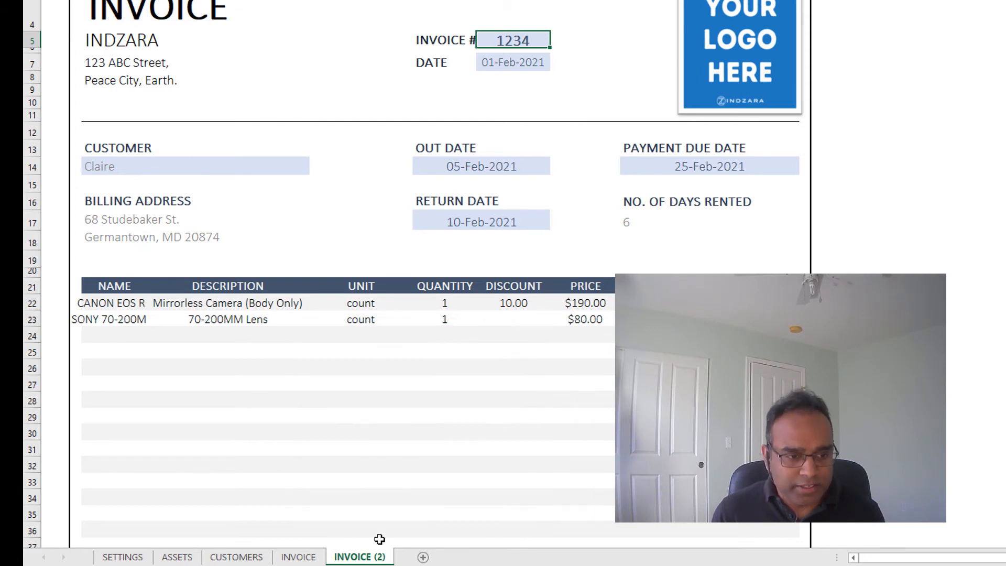
Rename the copied sheet INVOICE (2) as INVOICE_5678.
double_click(370, 558)
click(372, 556)
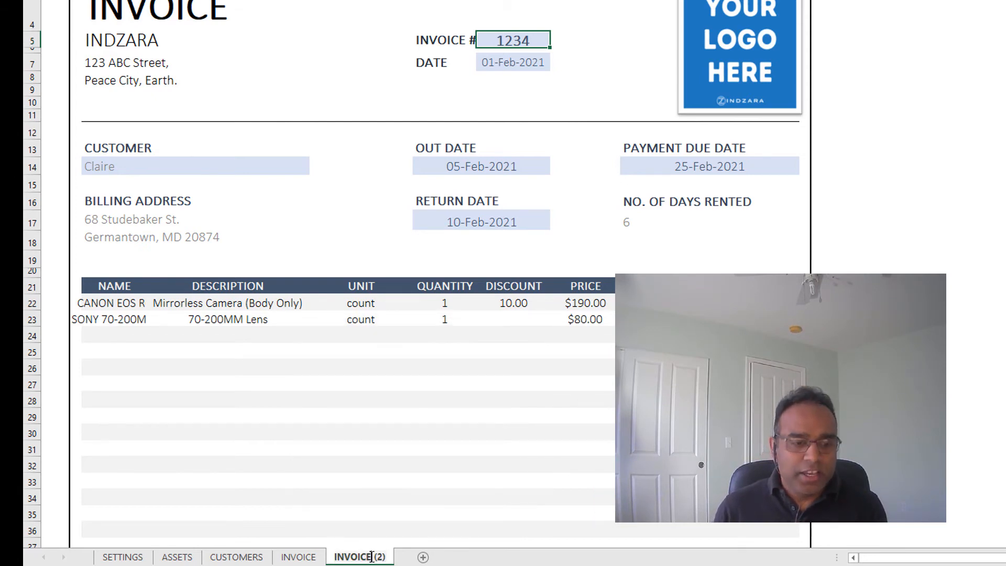
key(shift+End)
key(Delete)
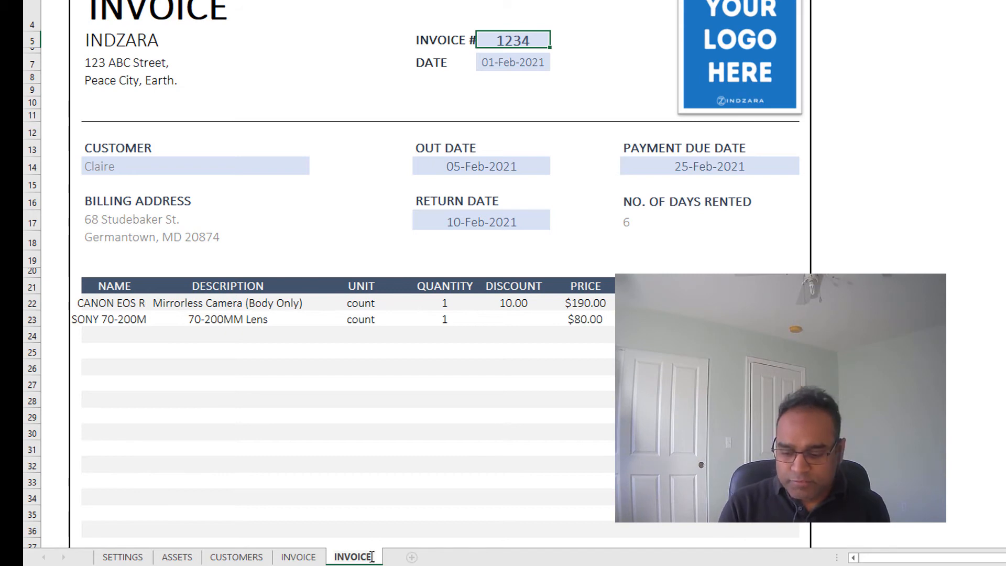
text(5678)
key(Return)
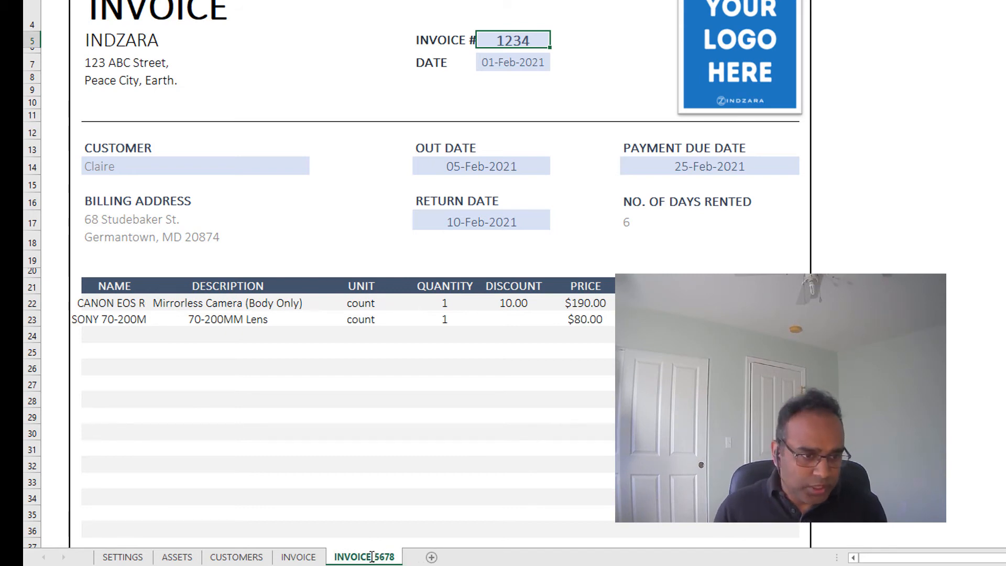
Rename the original INVOICE sheet as INVOICE_1234.
click(314, 558)
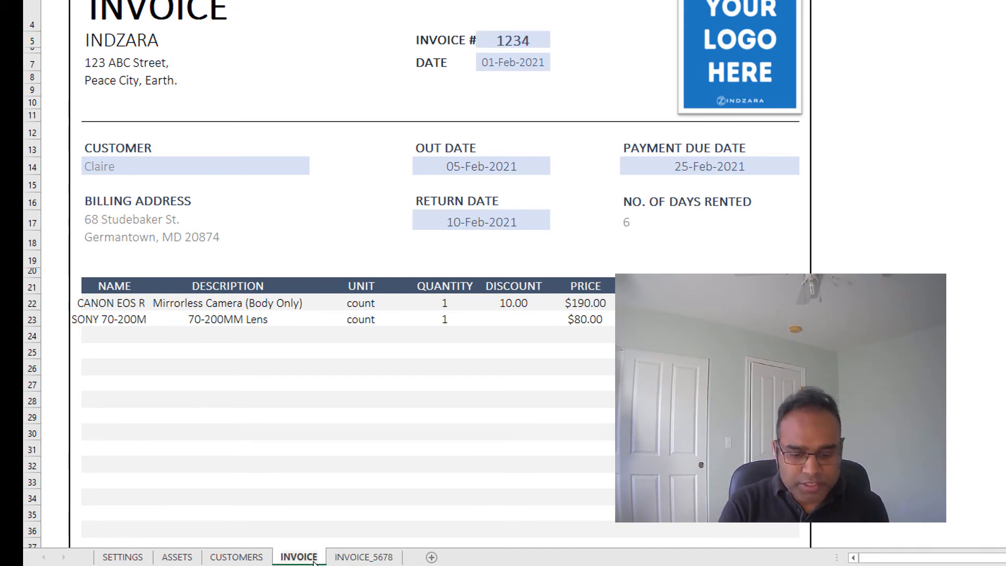
double_click(299, 557)
key(End)
text(_1234)
key(Return)
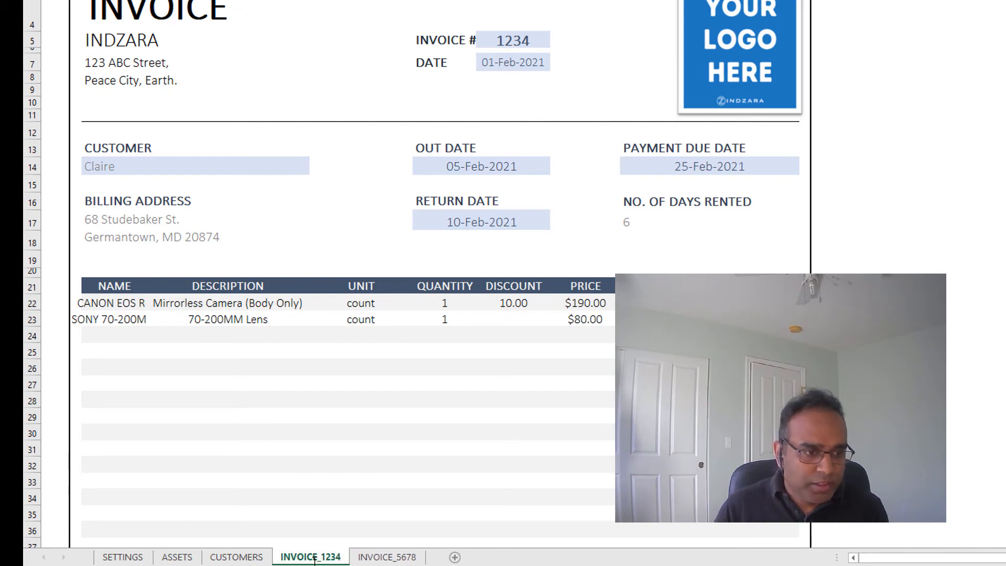
On the INVOICE_5678 sheet, set the invoice number to 5678 and the invoice date to 2/5/2021.
click(367, 559)
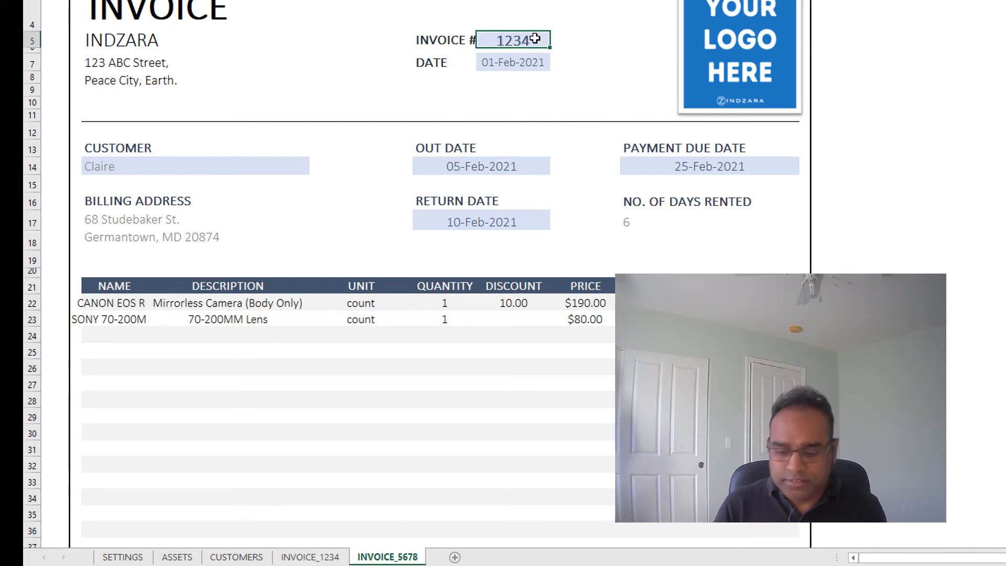
text(5678)
key(Return)
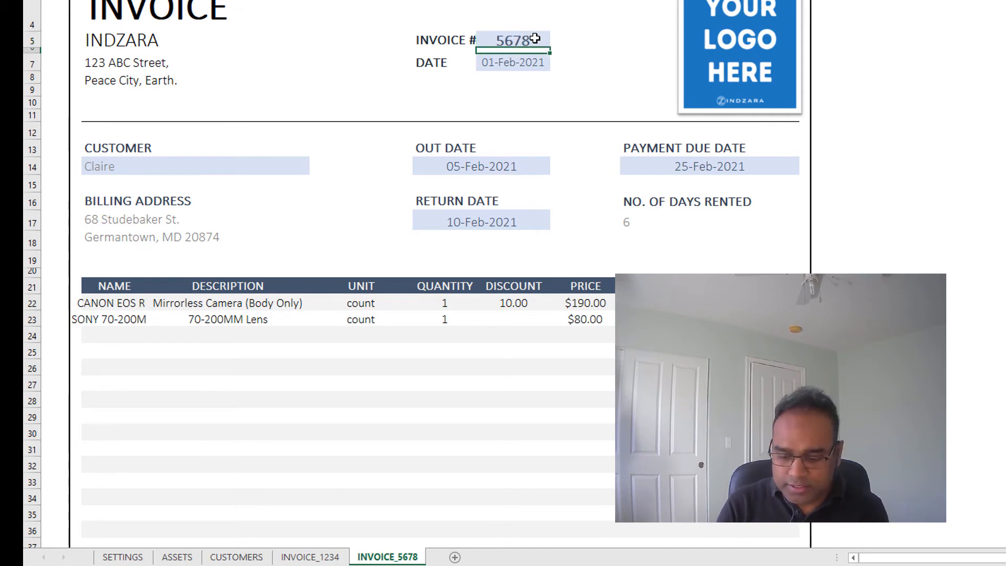
key(Down)
text(2/5/202)
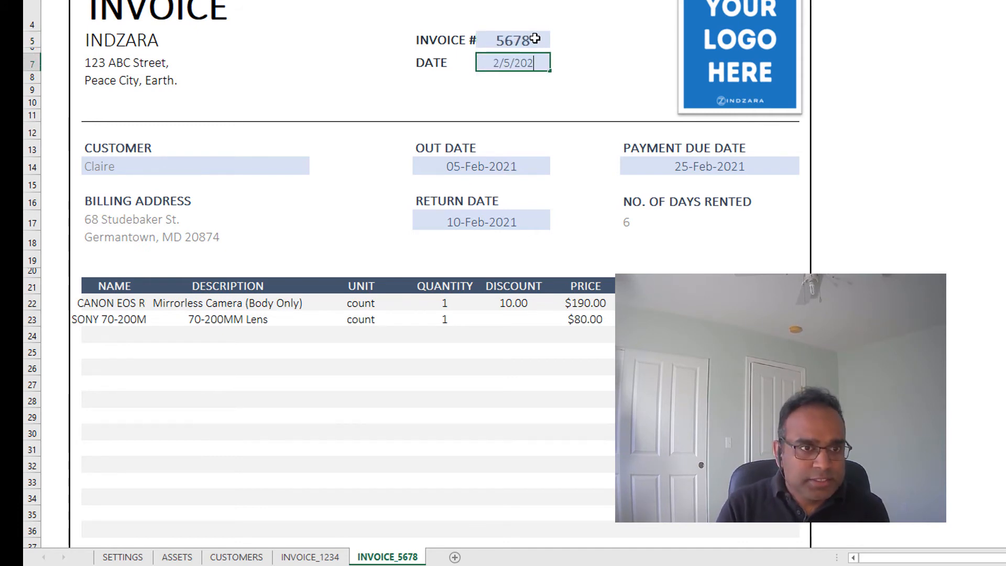
text(1)
key(Return)
Choose a different customer from the customer list for invoice 5678.
click(291, 166)
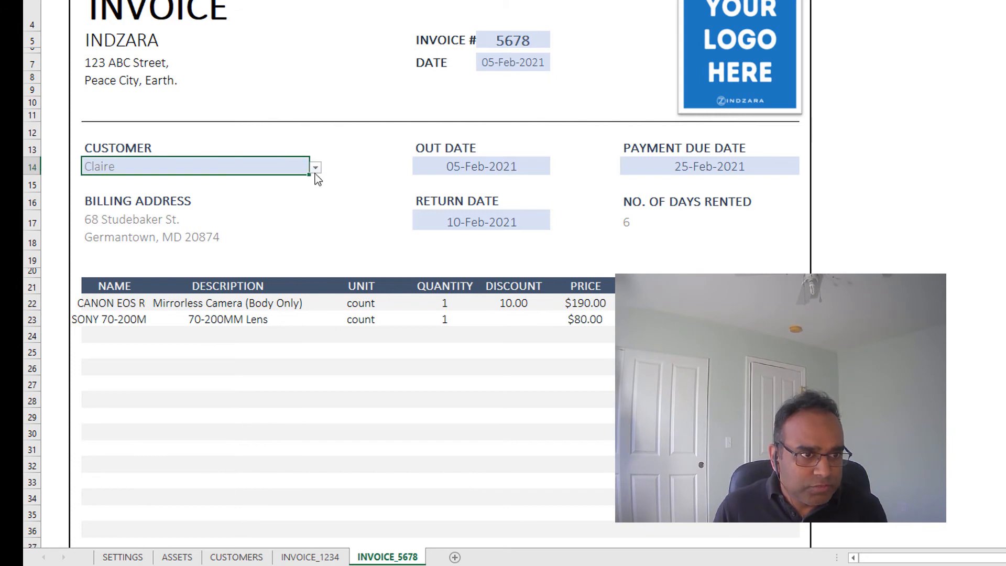
click(315, 168)
click(266, 178)
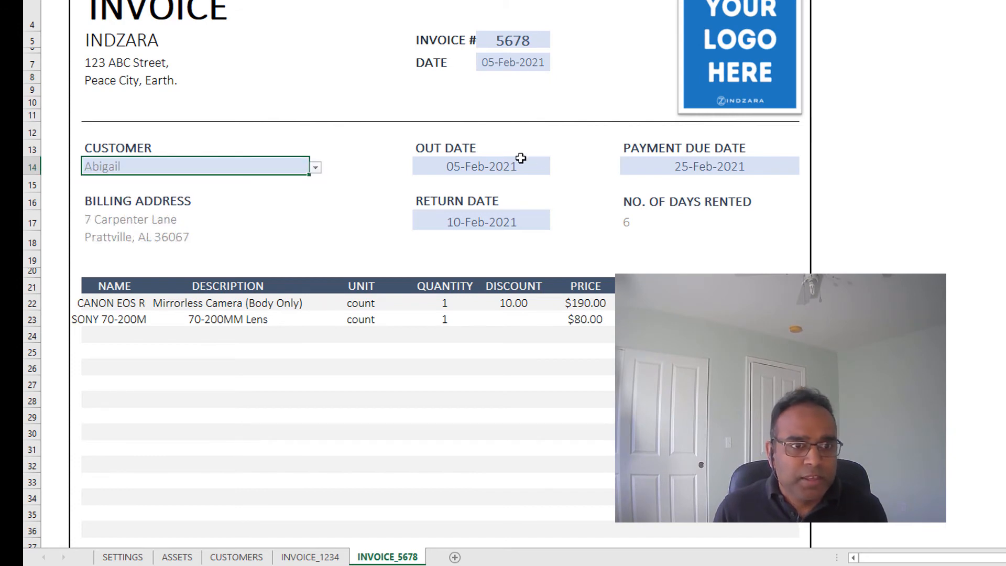
Set the out date to 2/8/2021 and the payment due date to 3/1/2021.
click(517, 165)
text(2/)
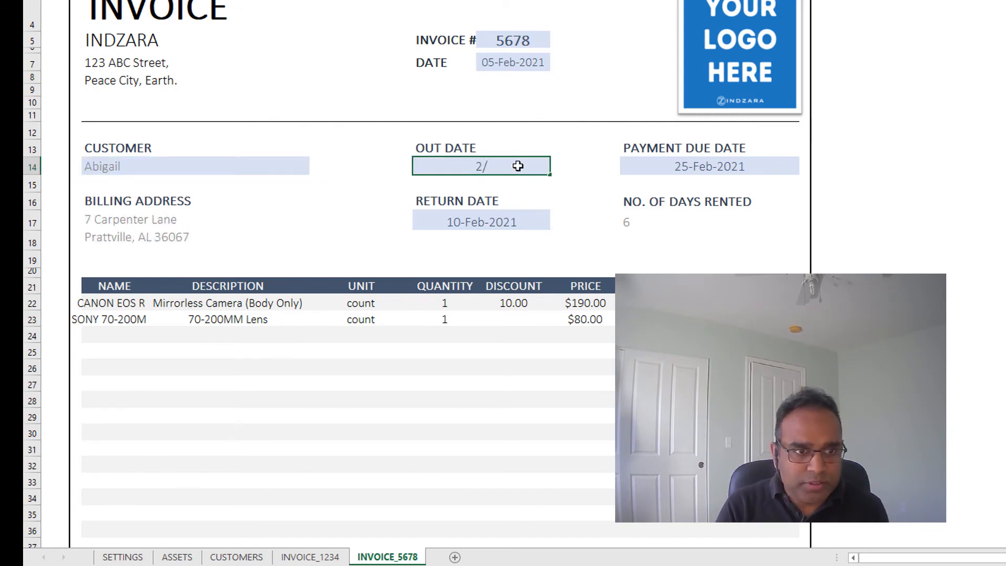
text(8/2021)
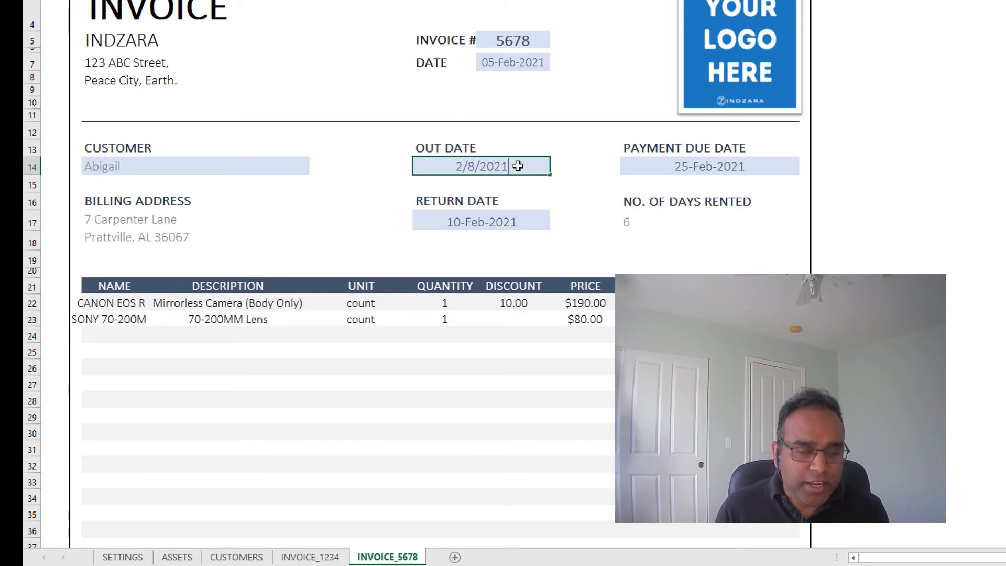
click(700, 173)
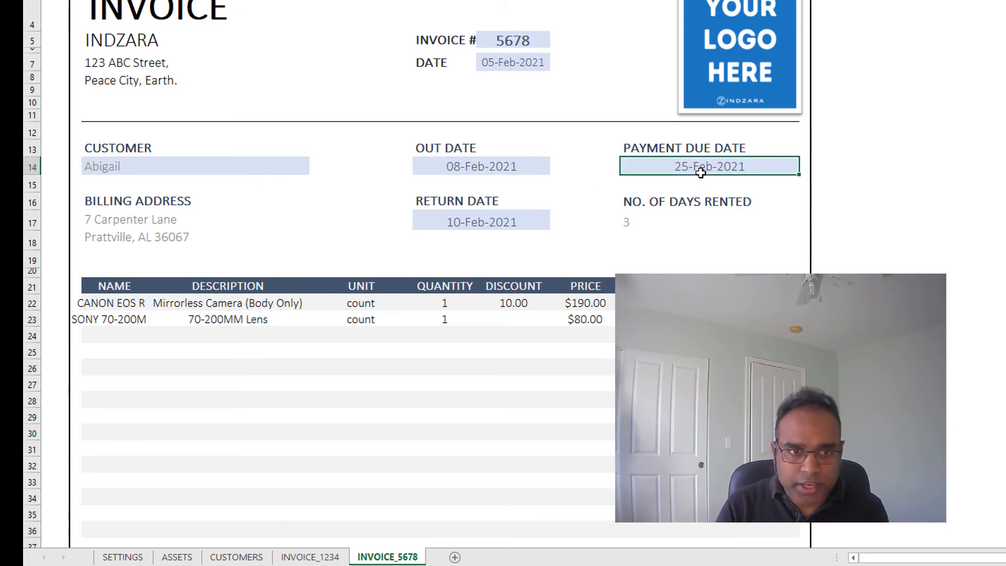
text(3/1/2021)
key(Return)
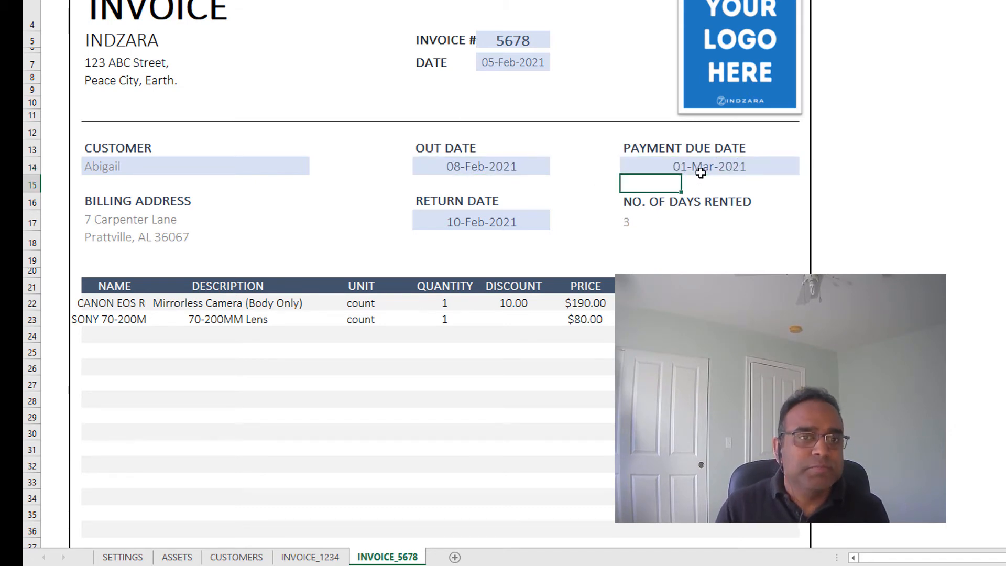
Choose NIKON S7 in the item table's first row and SONY 24-70MM in its second row.
click(131, 303)
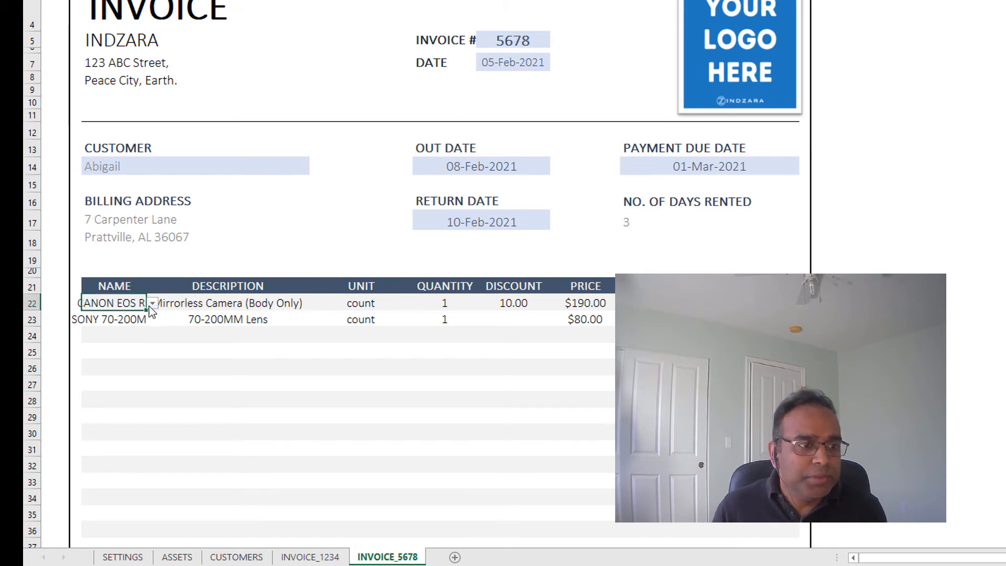
click(151, 303)
click(139, 361)
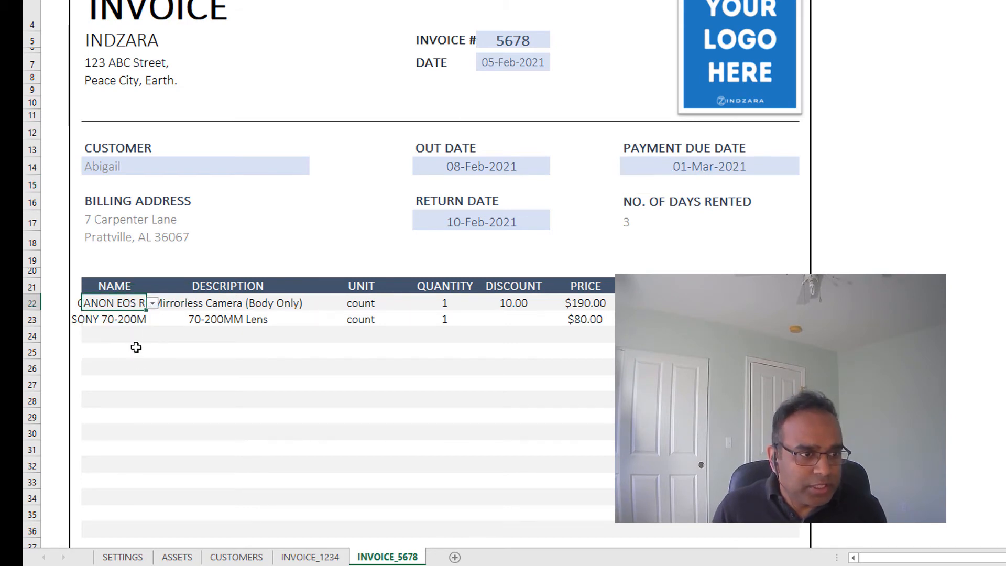
click(151, 319)
click(152, 319)
click(146, 350)
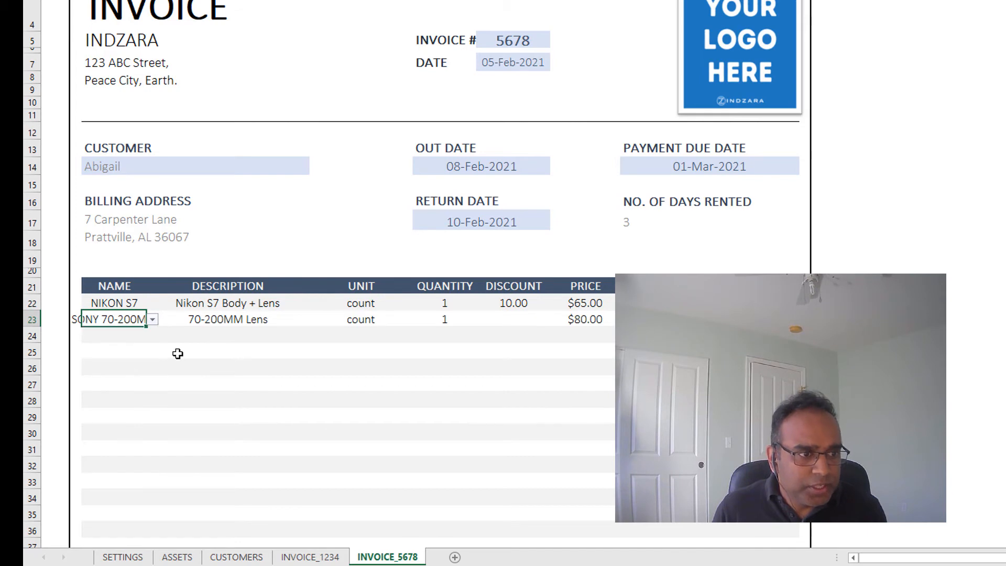
click(177, 354)
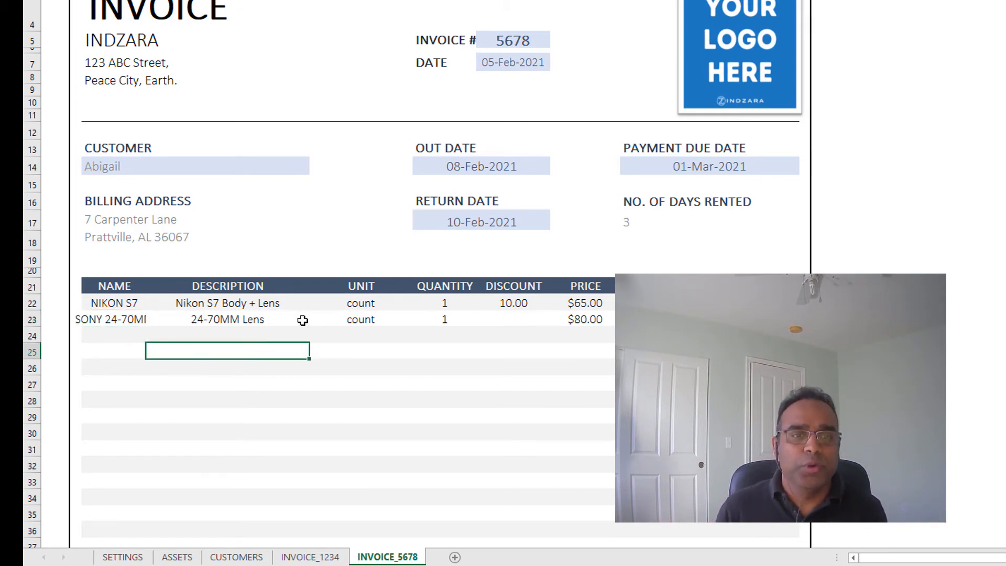
Check the invoice's discount percentage, tax rate and notes below the item table.
scroll(301, 320, down, 4)
click(643, 473)
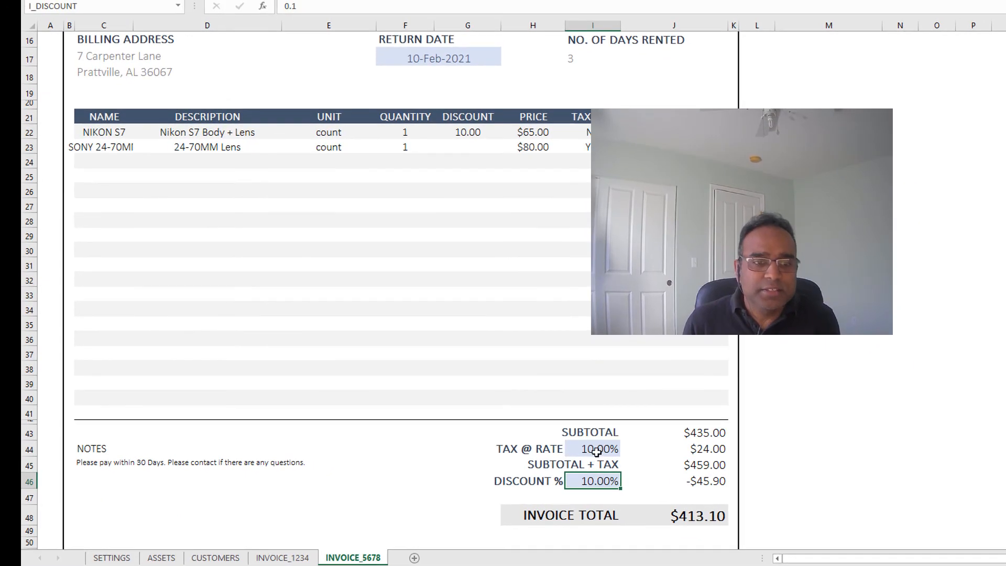
click(656, 437)
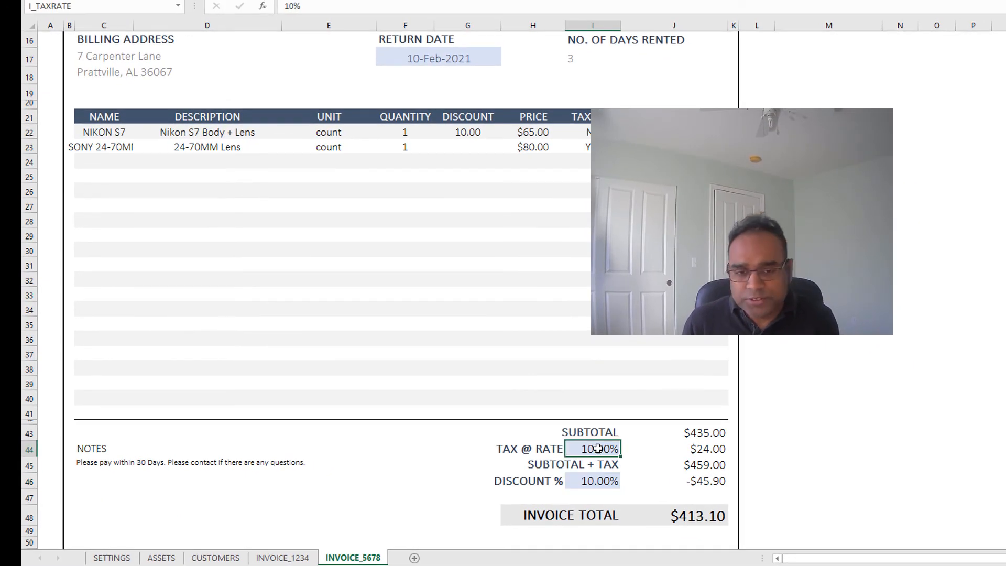
click(204, 468)
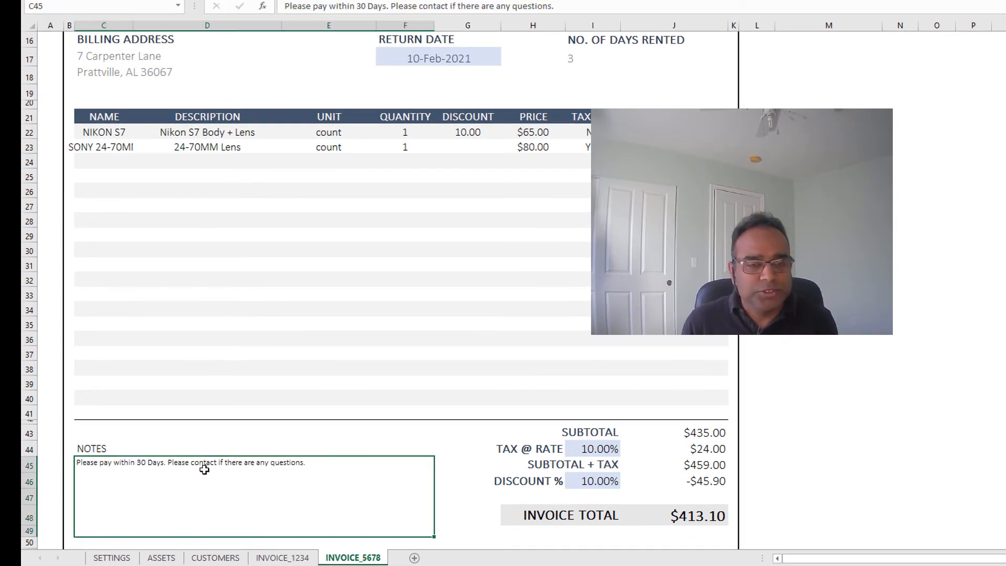
scroll(204, 469, up, 5)
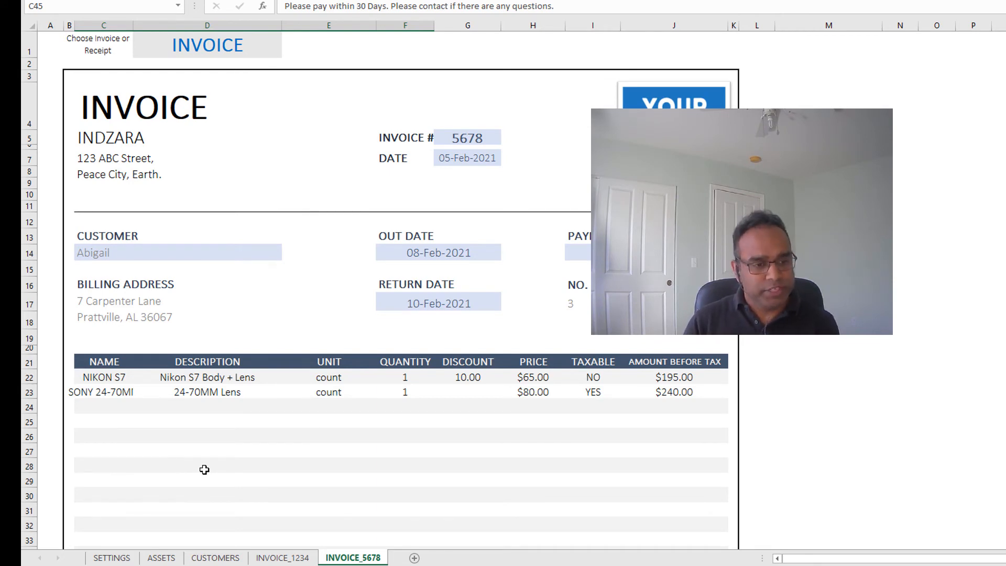
Create a copy of the INVOICE_5678 sheet, reusing all existing defined names, and move the copy after the last sheet.
right_click(351, 559)
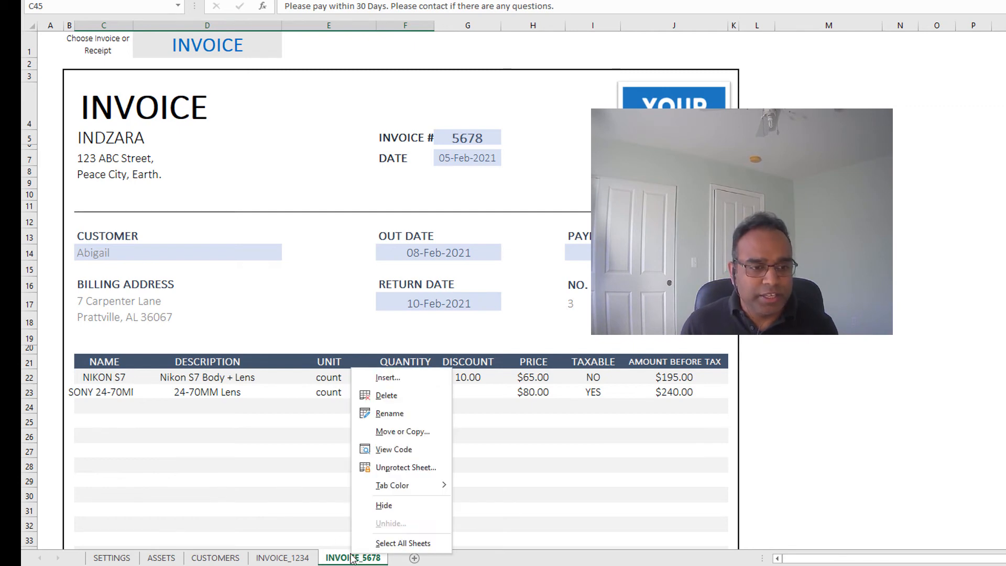
click(377, 430)
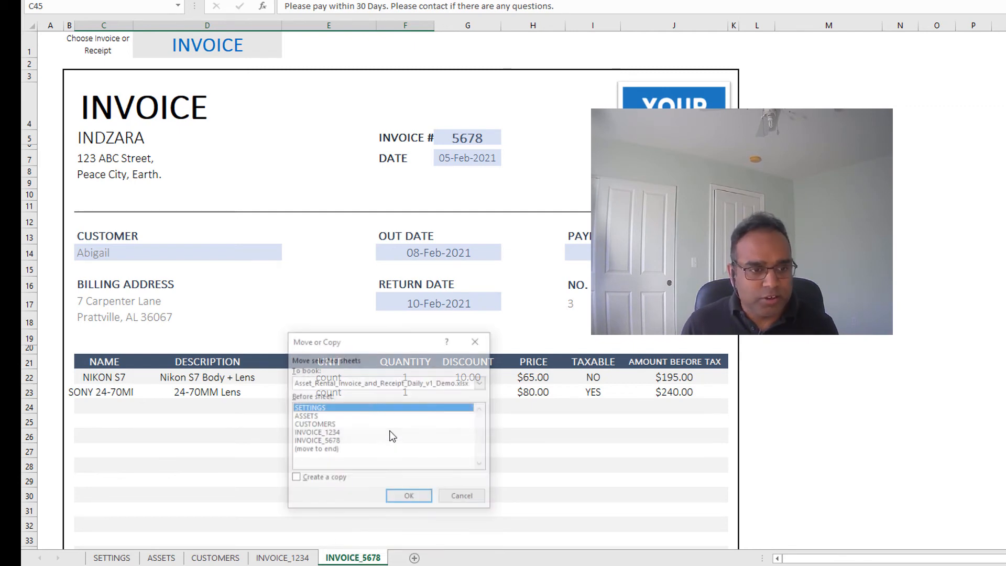
click(335, 479)
click(409, 498)
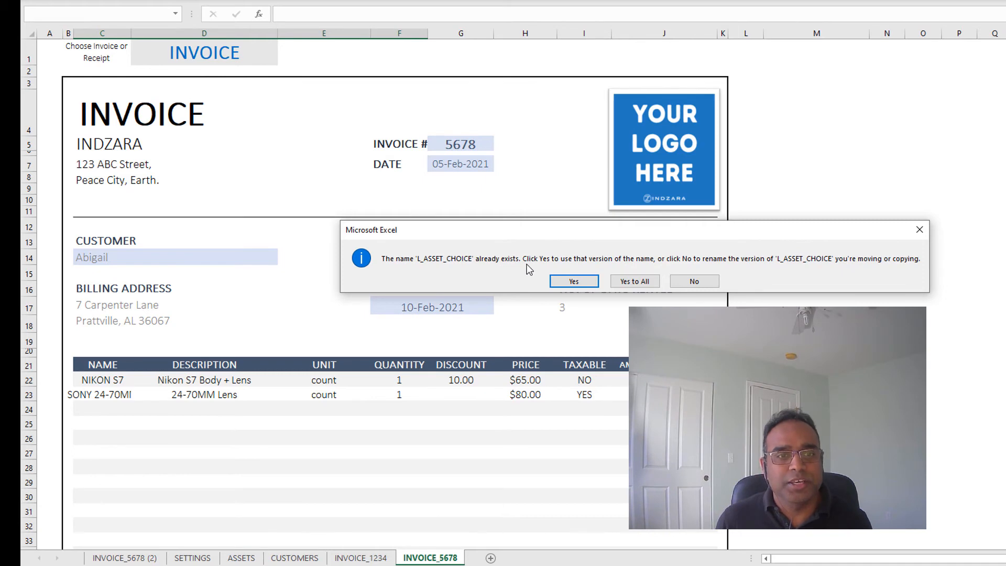
click(635, 285)
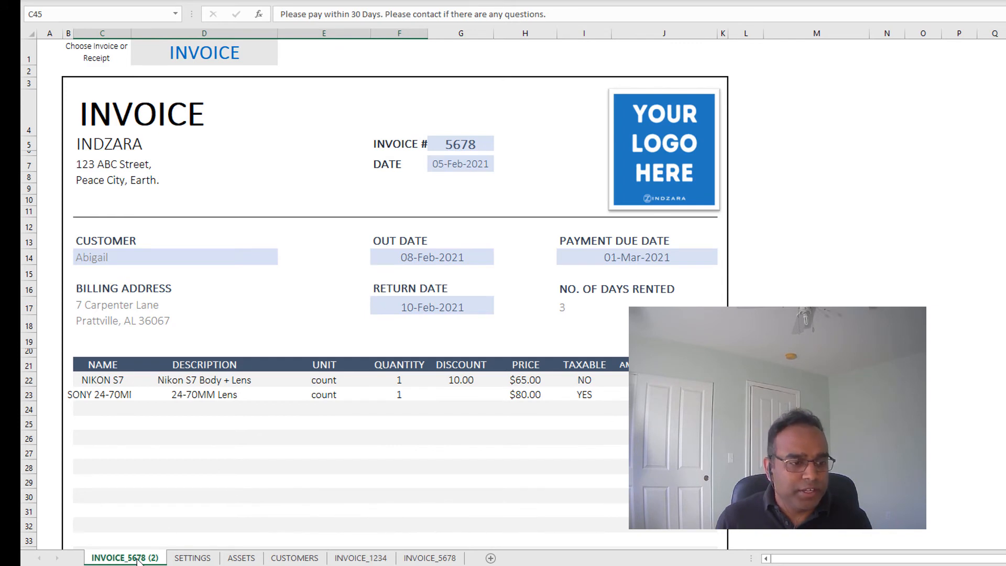
drag(139, 560, 458, 562)
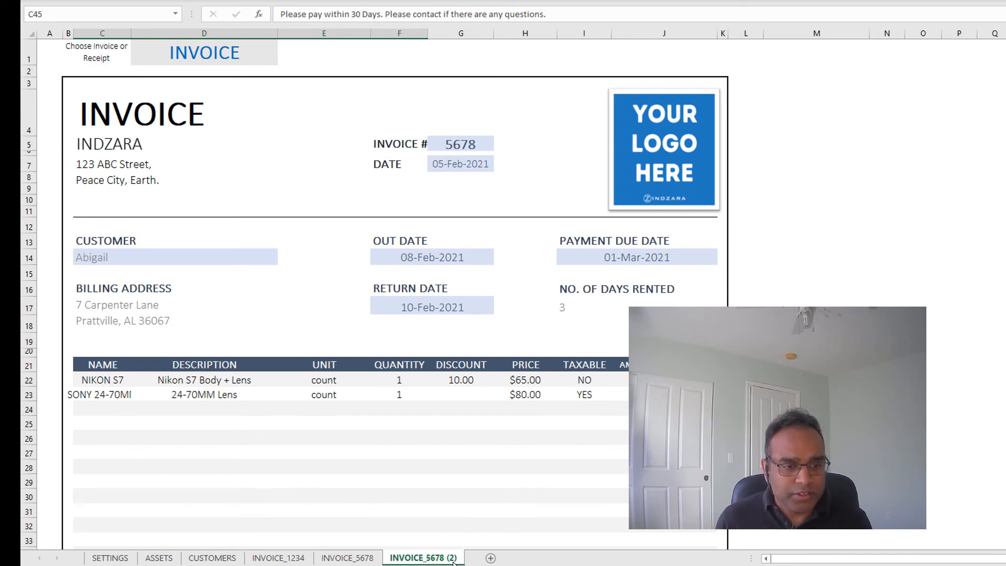
Rename the new sheet copy as INVOICE_9123.
key(Right)
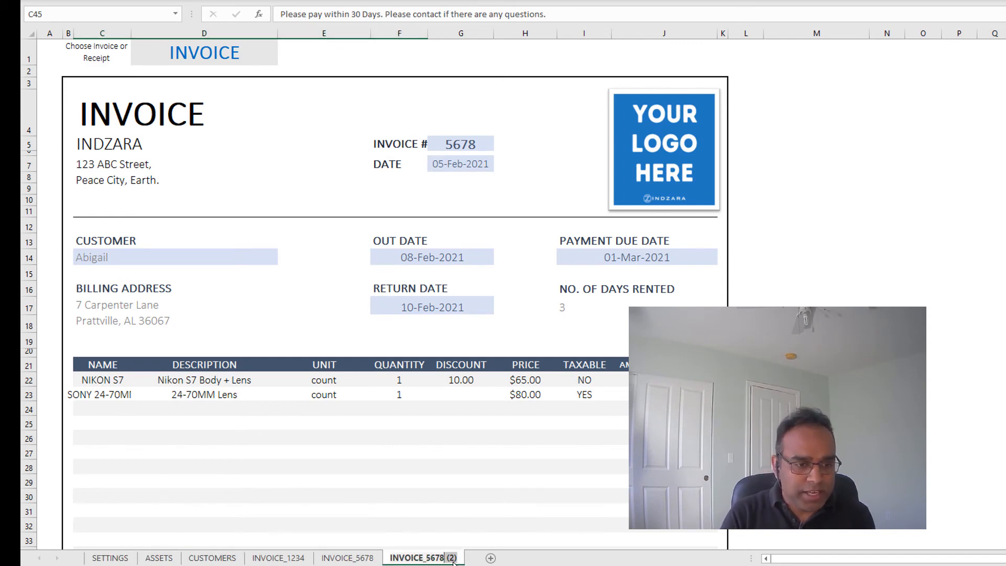
text(9)
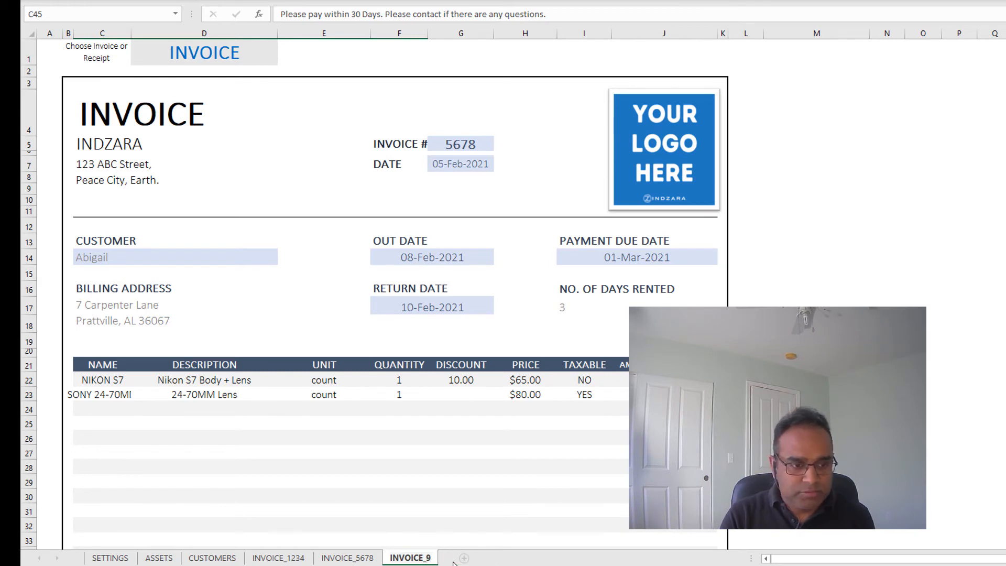
text(123)
key(Return)
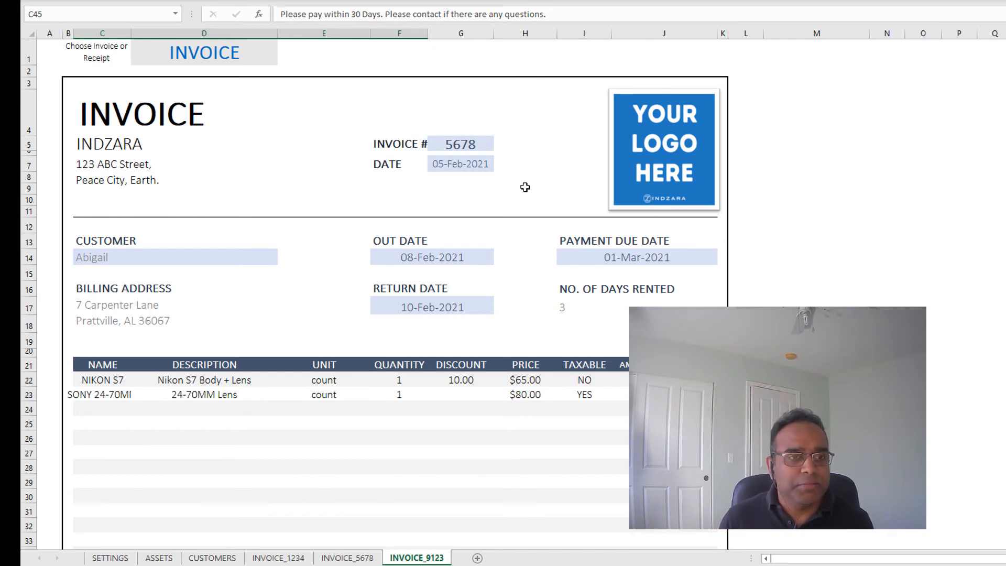
Set the invoice number on the INVOICE_9123 sheet to 9123.
click(480, 146)
text(9123)
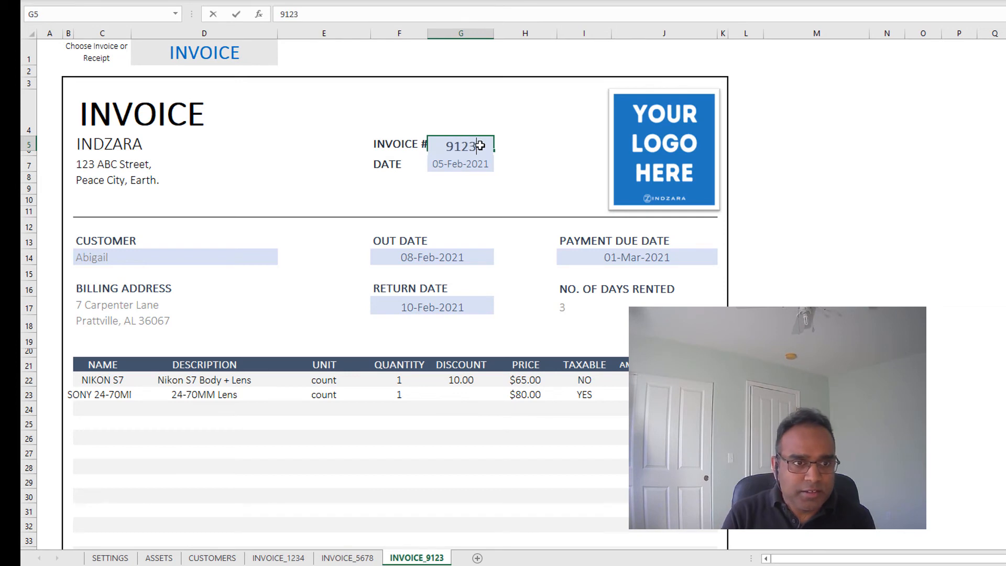
key(Return)
click(475, 163)
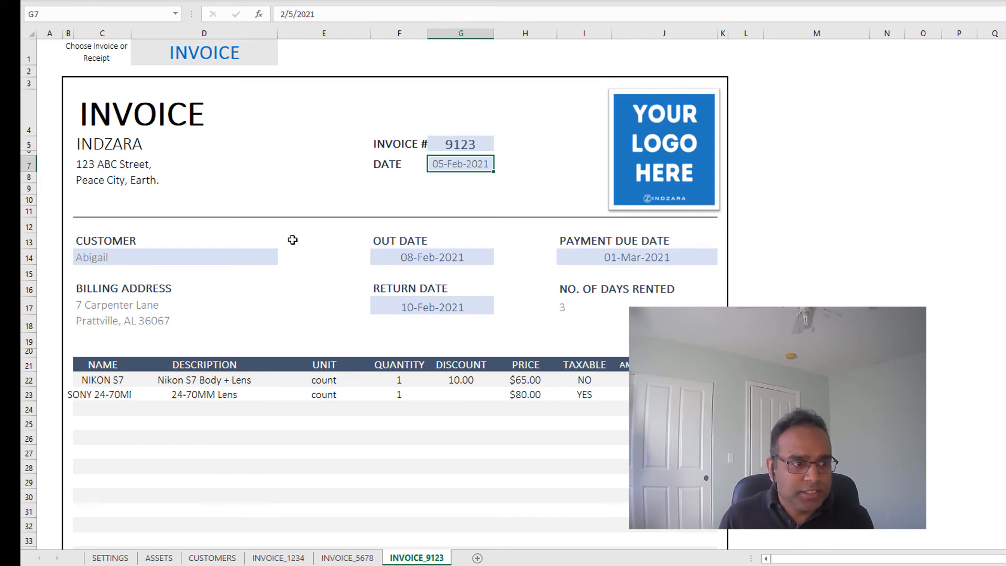
Choose CANON EOS R6 in the item table's first row and clear the asset name in its second row.
click(113, 380)
click(137, 381)
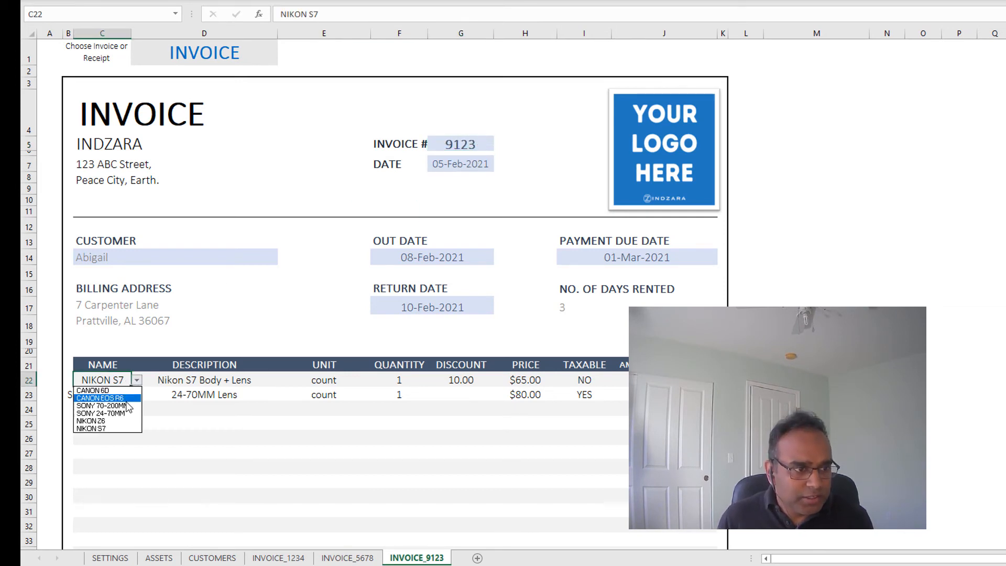
click(138, 393)
click(123, 395)
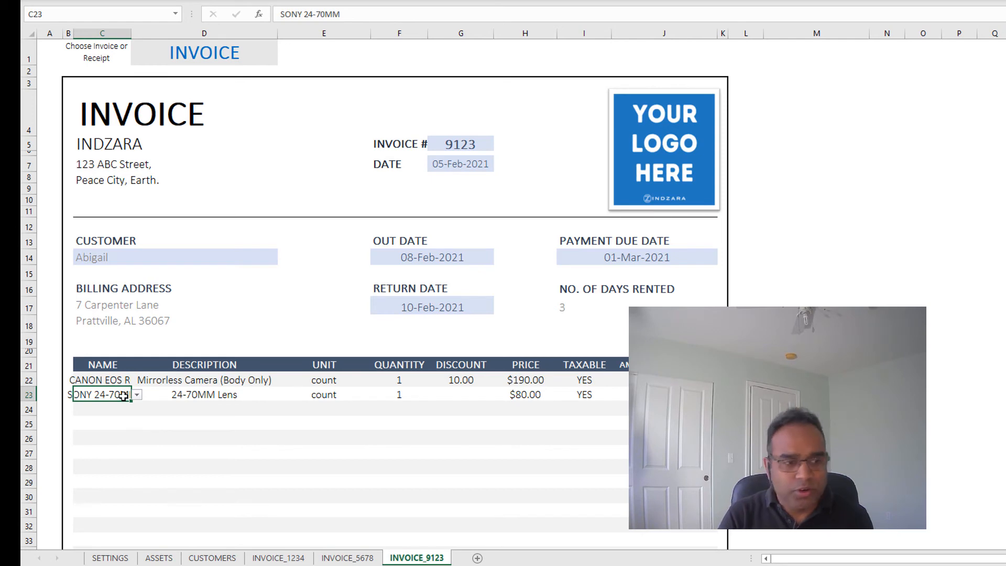
key(Delete)
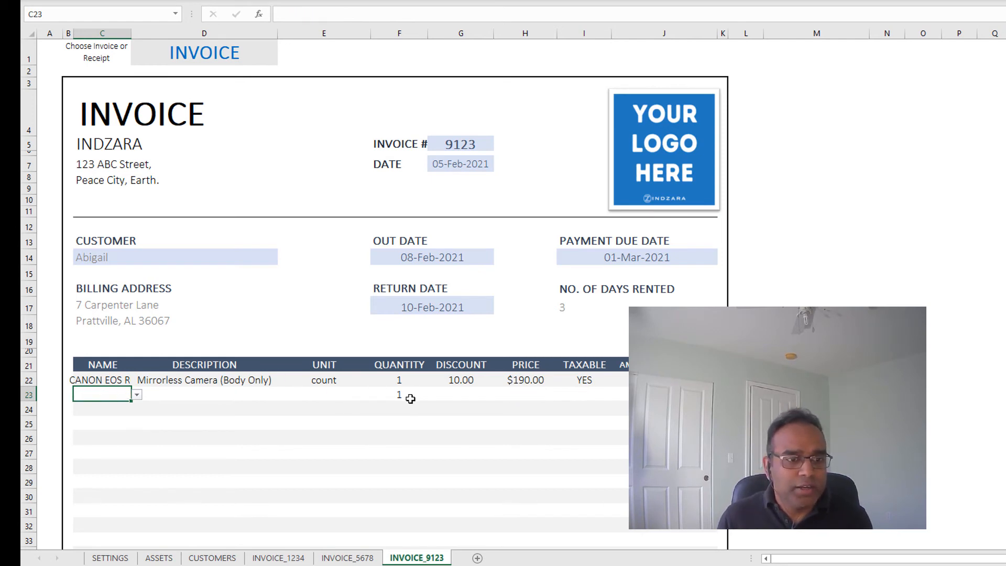
Clear the quantity in the item table's second row and choose a different customer on the INVOICE_9123 sheet.
click(410, 398)
key(Delete)
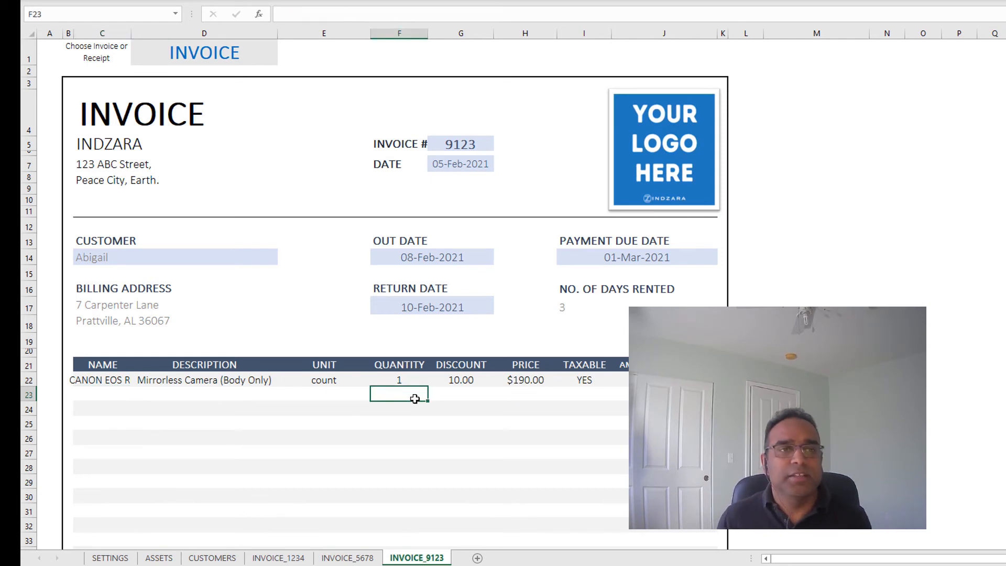
click(271, 259)
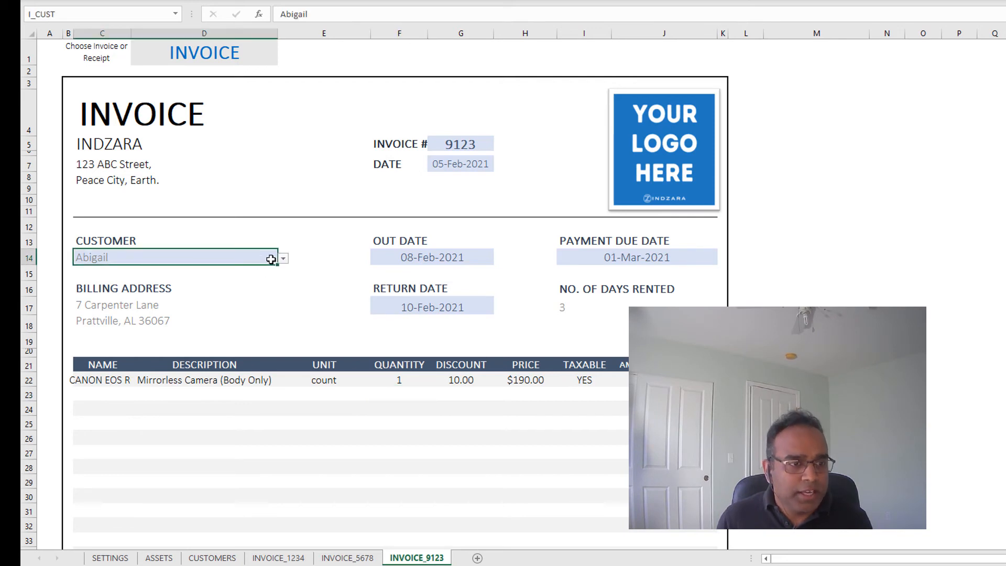
click(283, 258)
key(Escape)
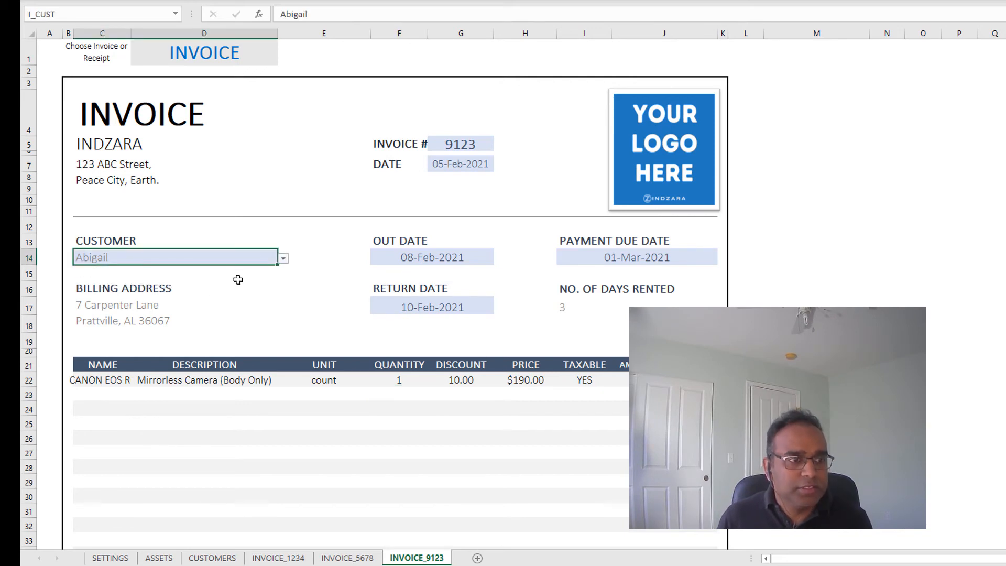
click(283, 258)
click(214, 284)
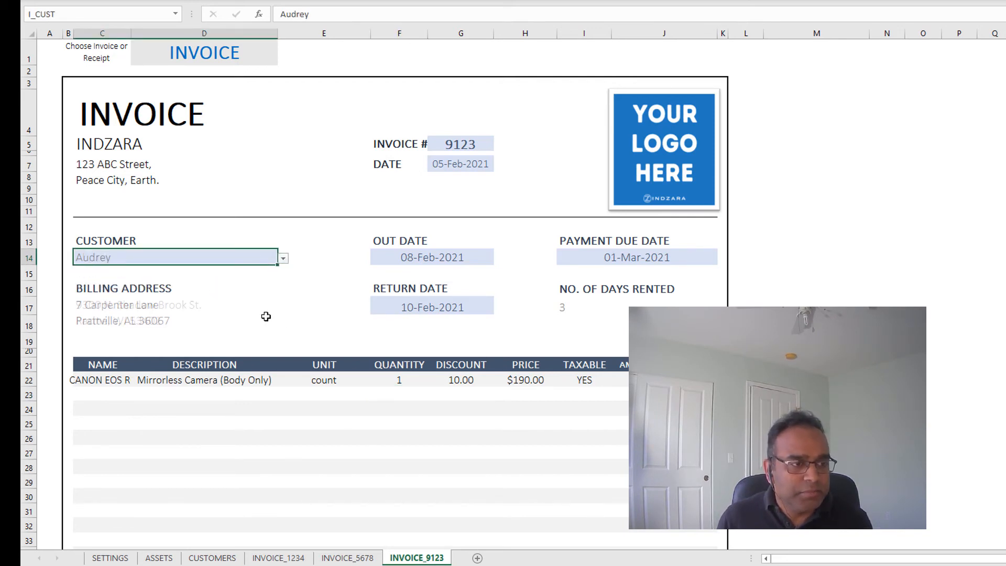
click(816, 394)
scroll(816, 394, down, 4)
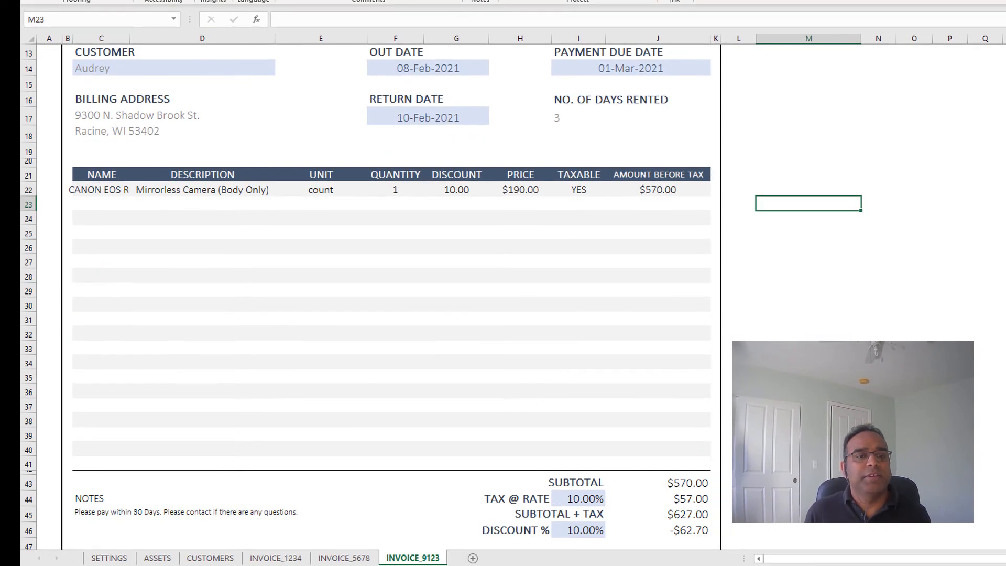
scroll(816, 395, up, 2)
scroll(390, 293, up, 2)
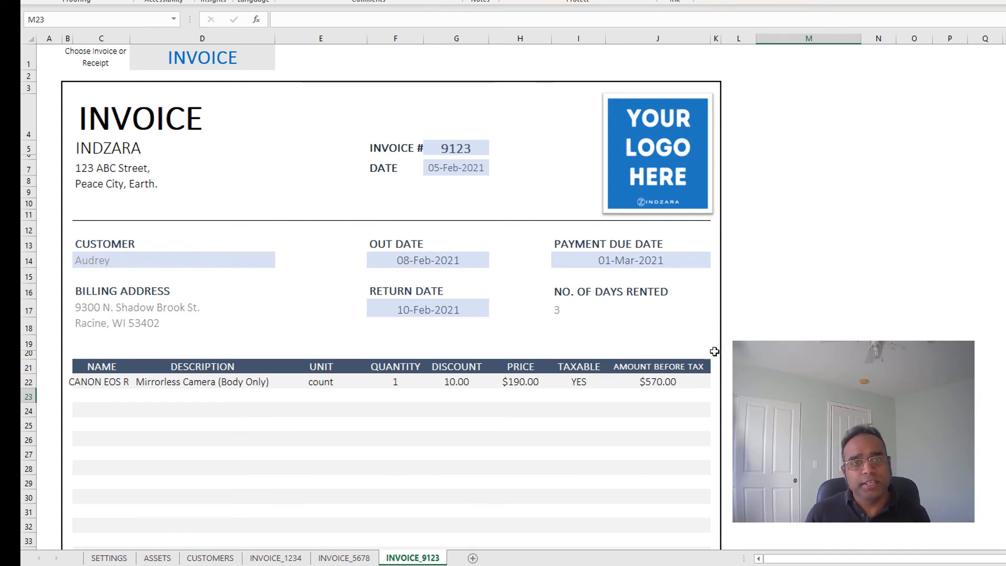
Change the document type on the INVOICE_1234 sheet from INVOICE to RECEIPT.
click(247, 59)
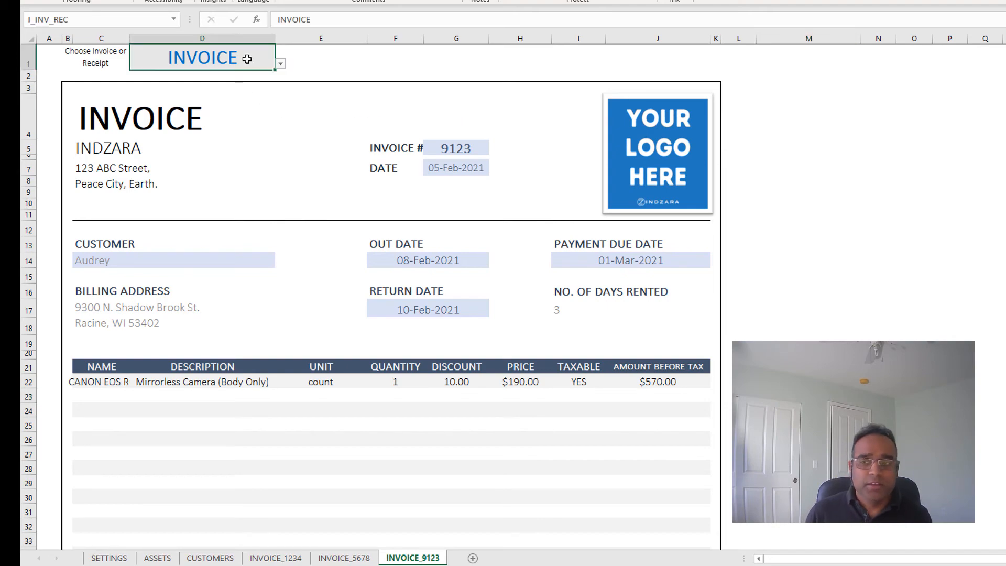
click(280, 63)
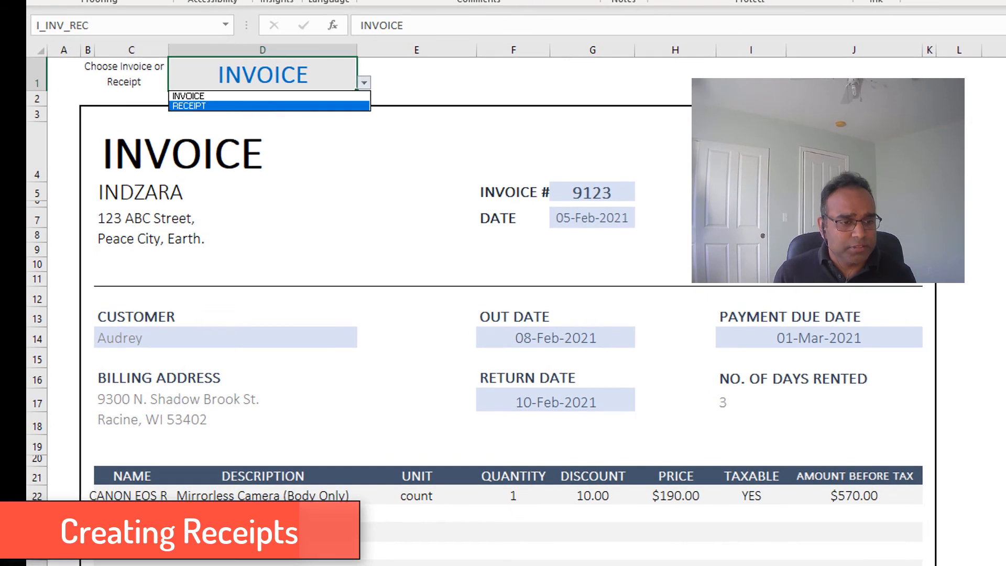
click(208, 82)
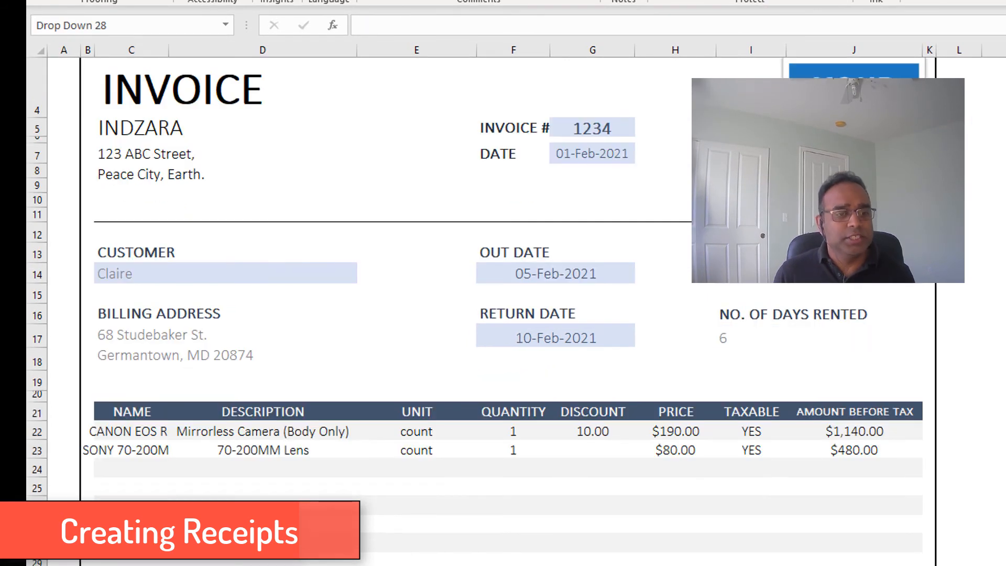
scroll(362, 303, up, 1)
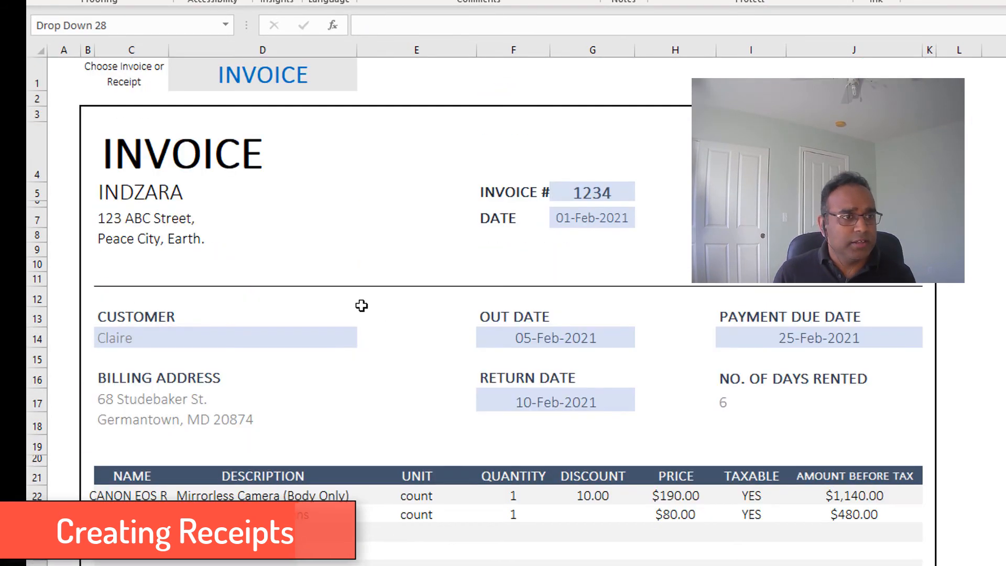
click(332, 74)
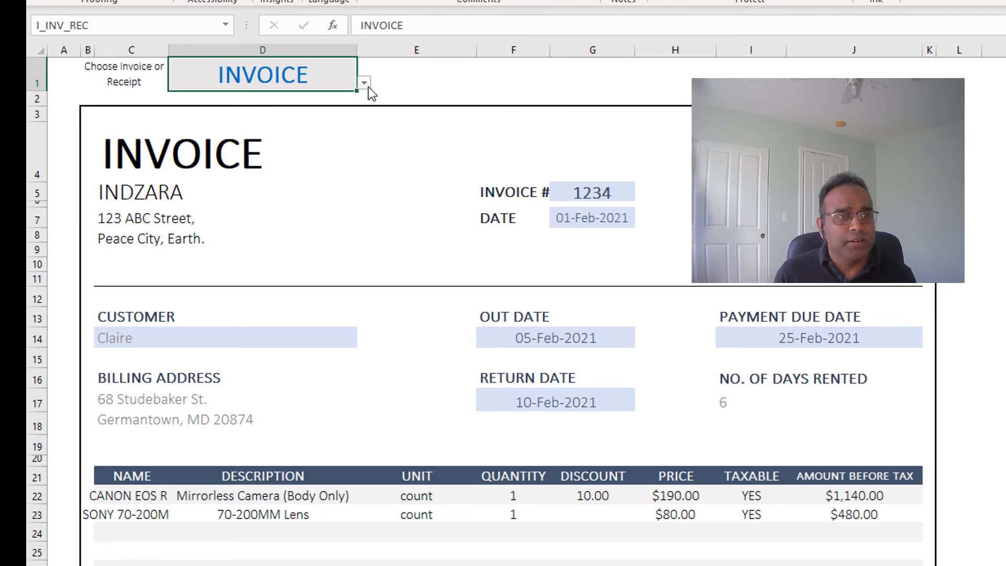
click(363, 82)
click(332, 107)
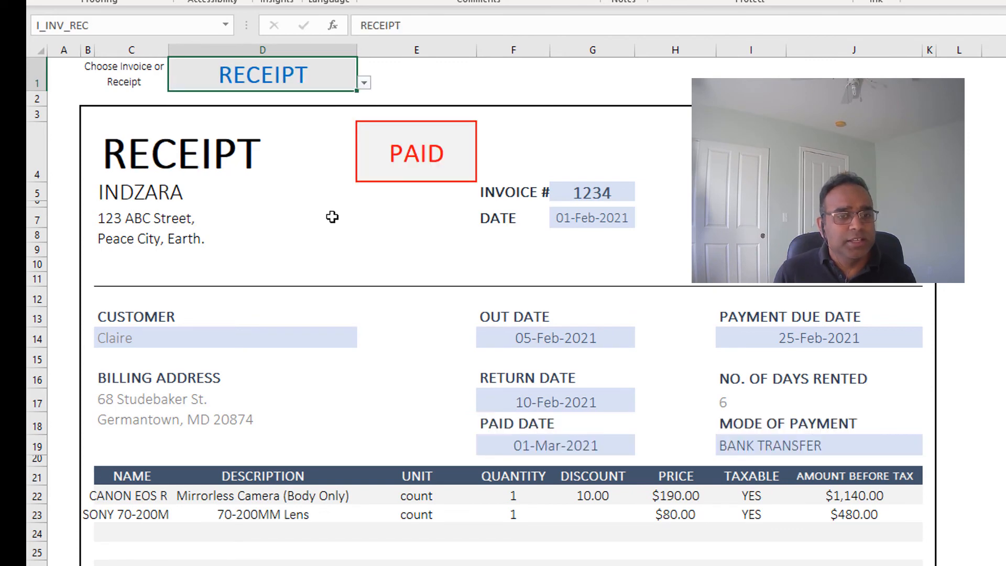
Set the receipt's paid date to 2/26/2021.
click(387, 153)
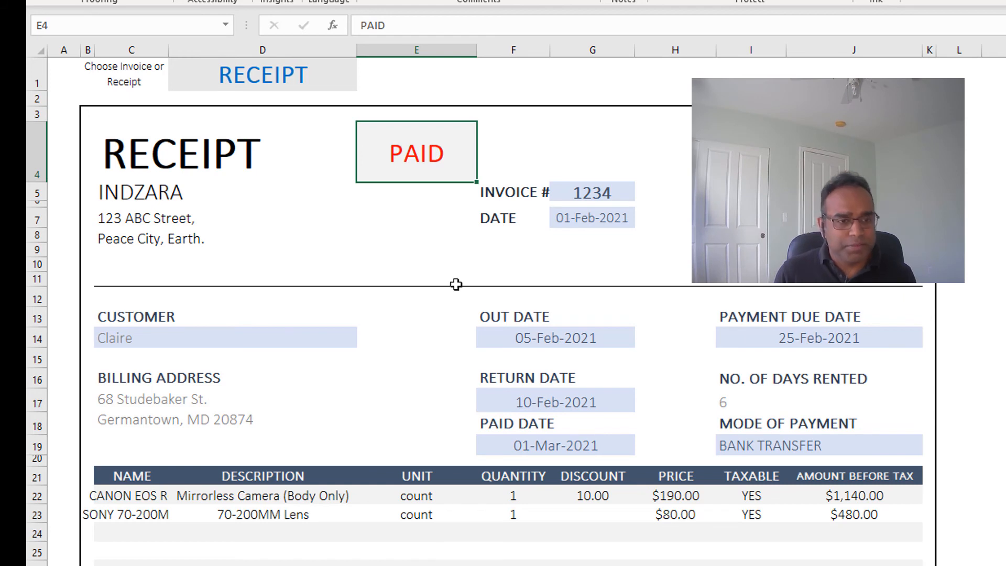
click(575, 446)
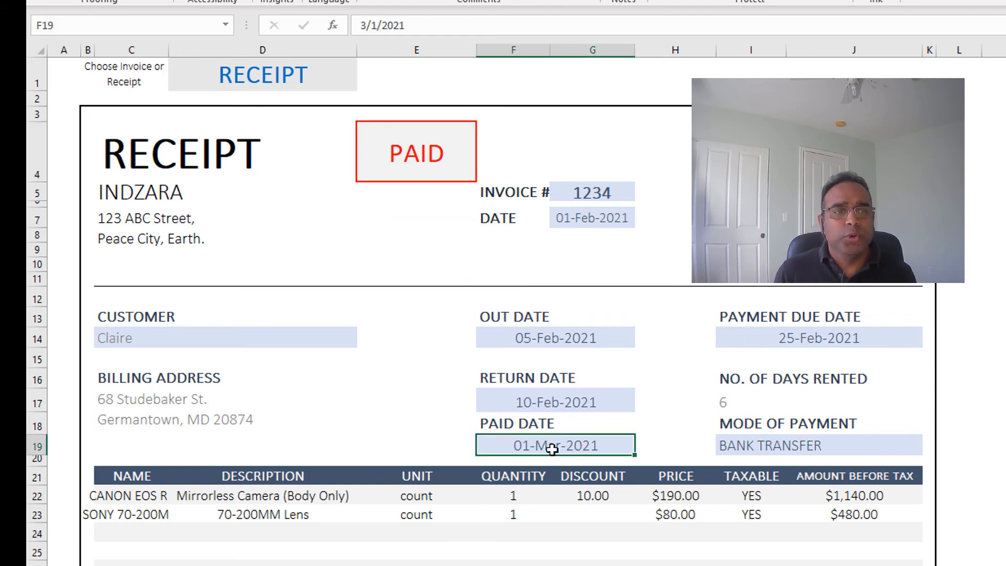
click(747, 445)
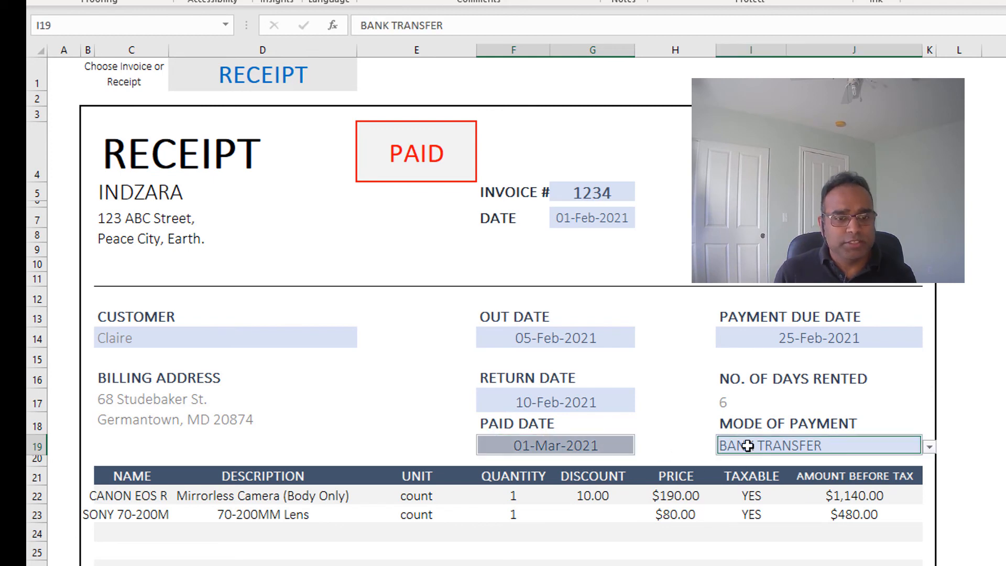
click(619, 450)
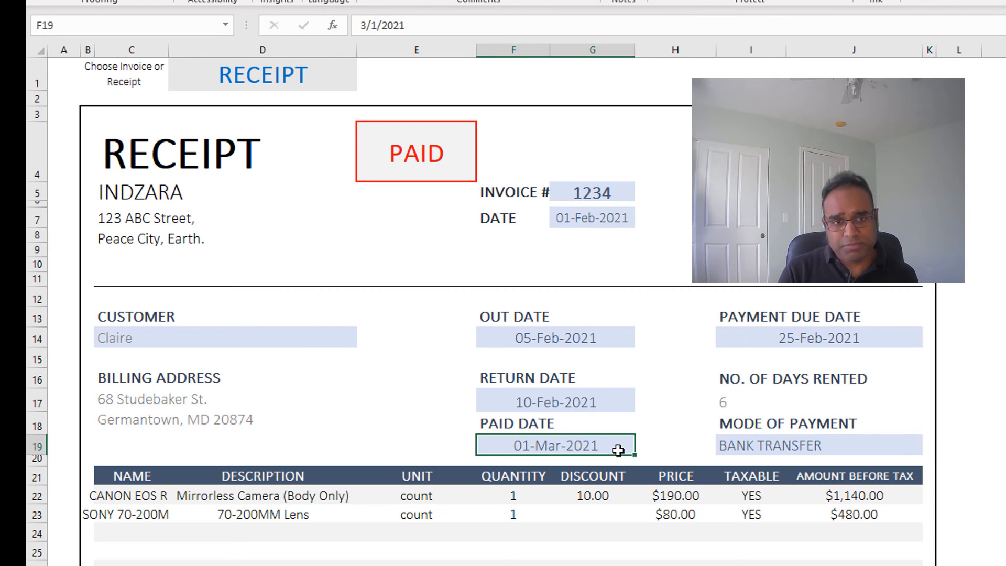
text(2/26/2021)
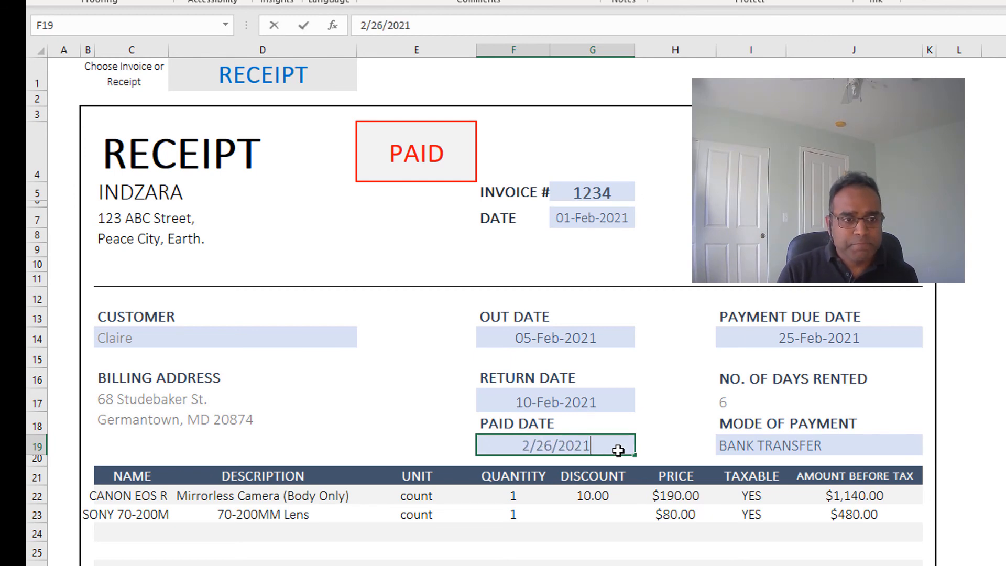
key(Return)
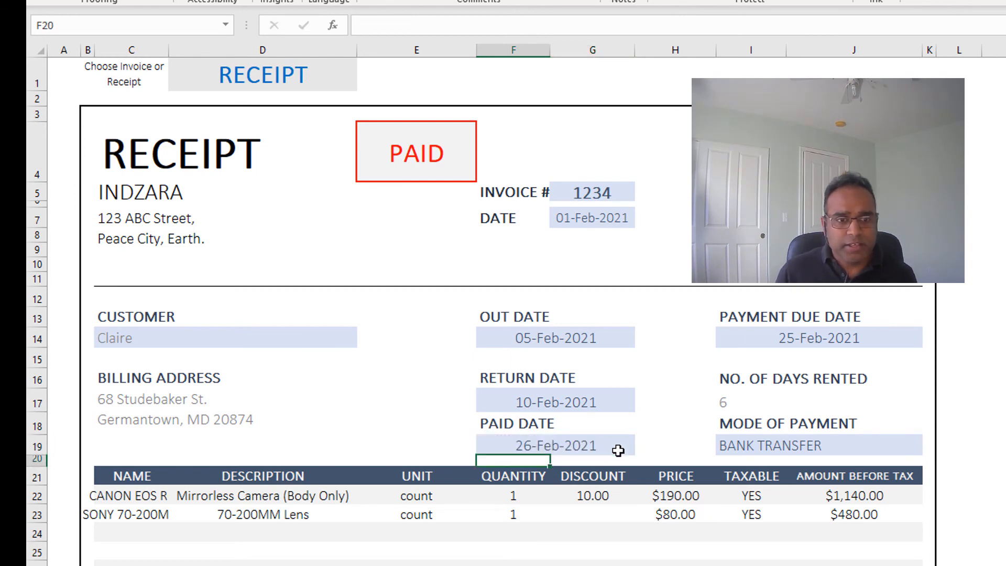
Set the receipt's mode of payment to CREDIT CARD.
click(728, 443)
click(930, 449)
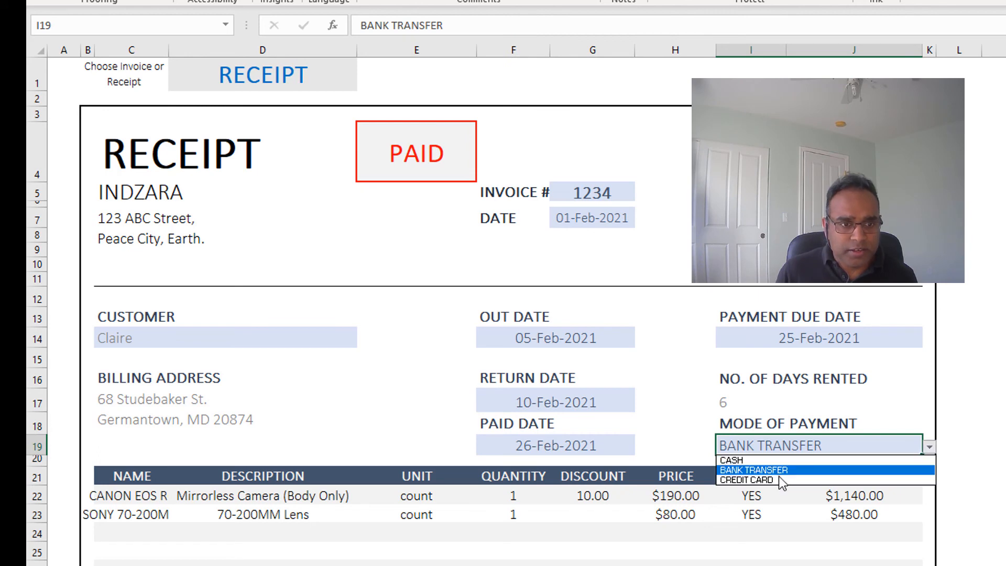
click(780, 478)
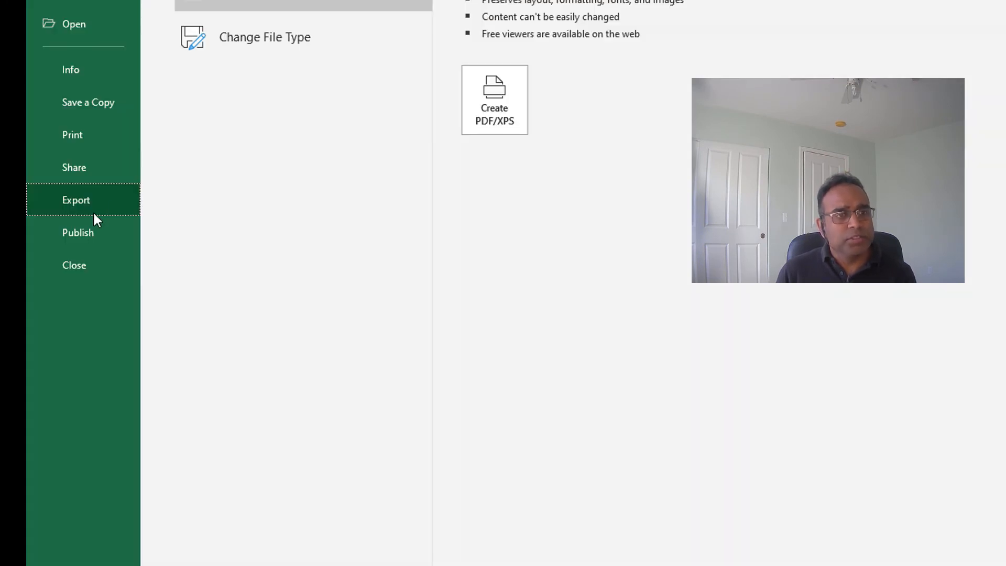
Look at the PDF export option and the print preview of the receipt, and return to the sheet.
click(93, 210)
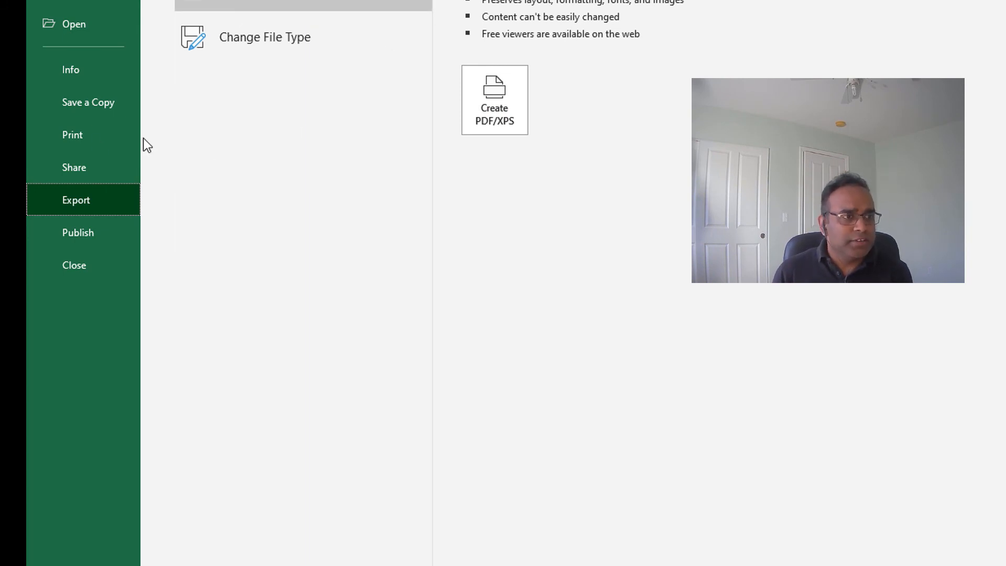
click(97, 144)
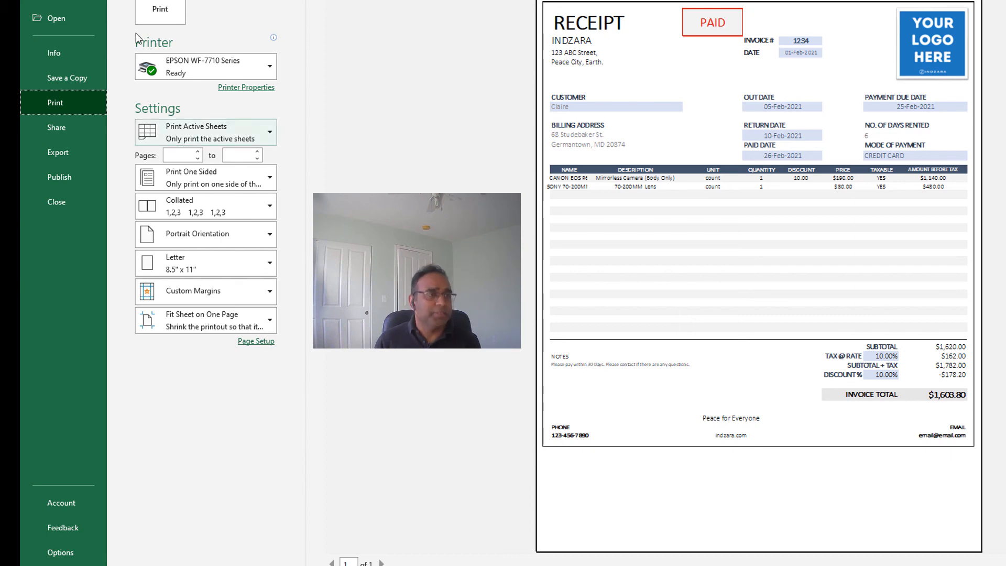
key(Escape)
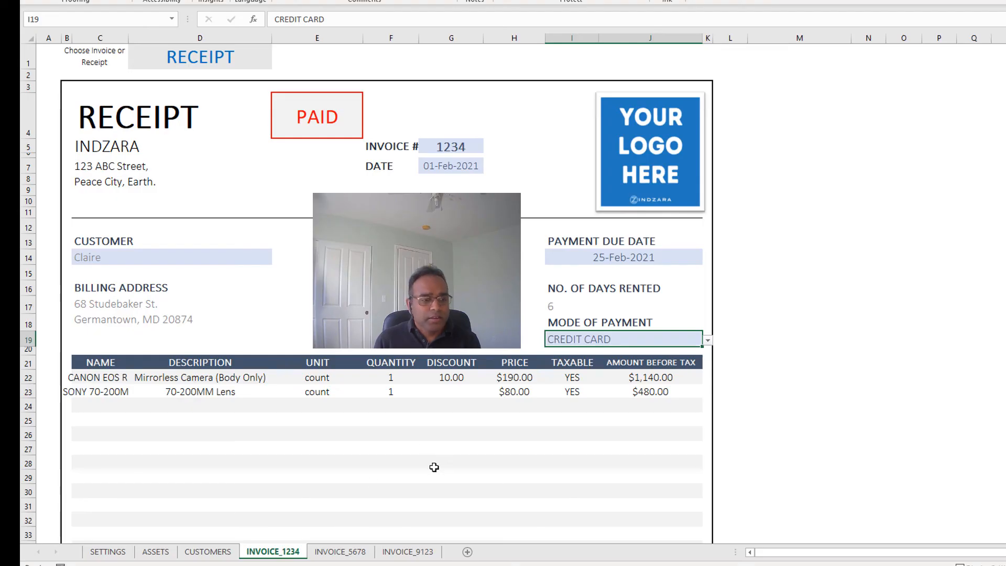
Select the asset name cells in rows 22 to 41 to review the item rows available on the receipt.
scroll(248, 469, down, 4)
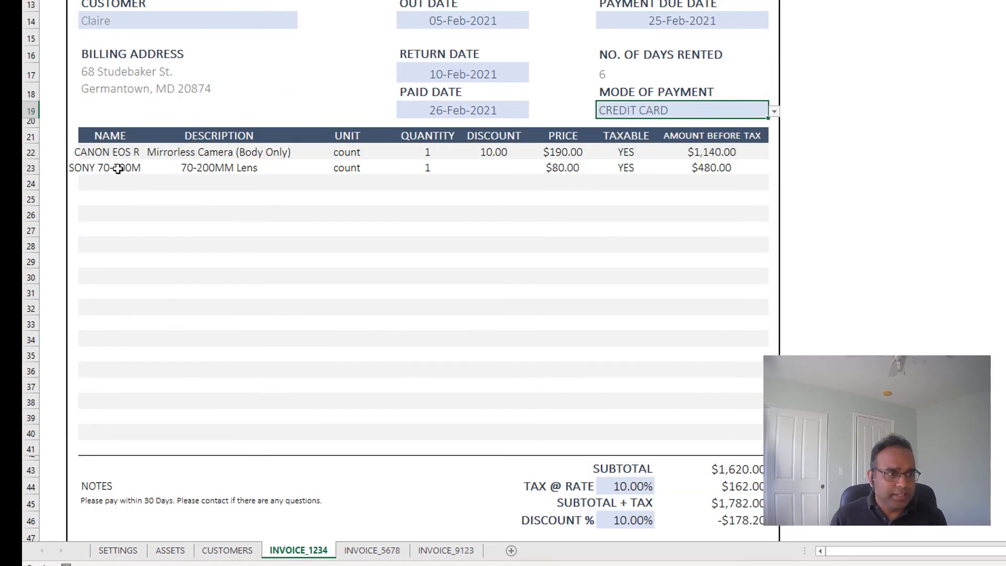
drag(116, 153, 120, 441)
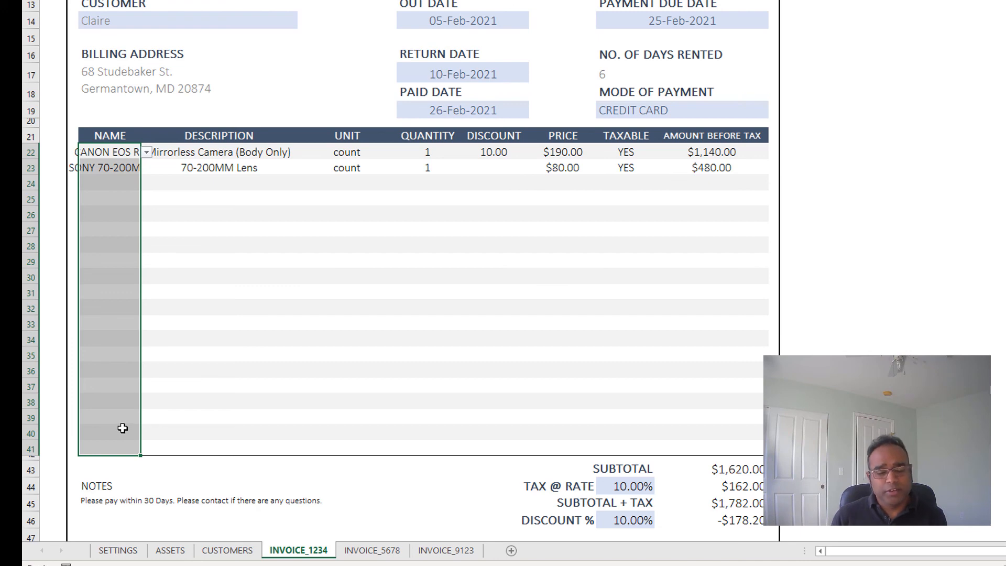
scroll(123, 429, up, 1)
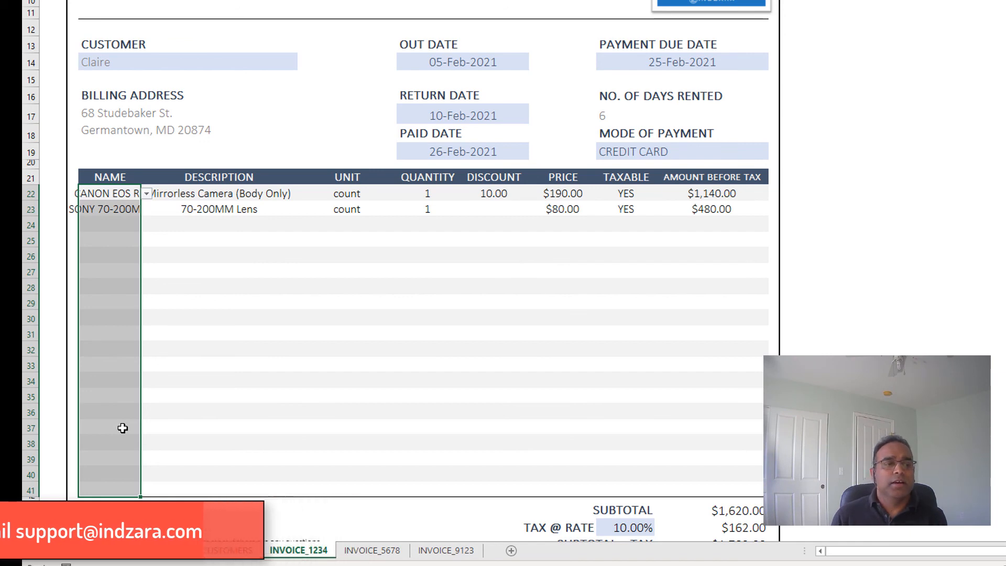
scroll(122, 428, up, 3)
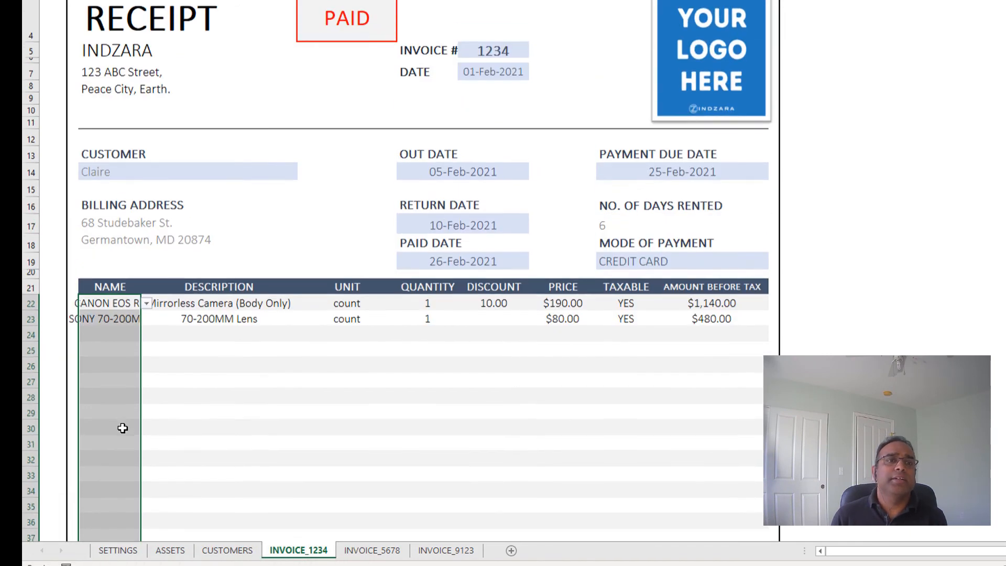